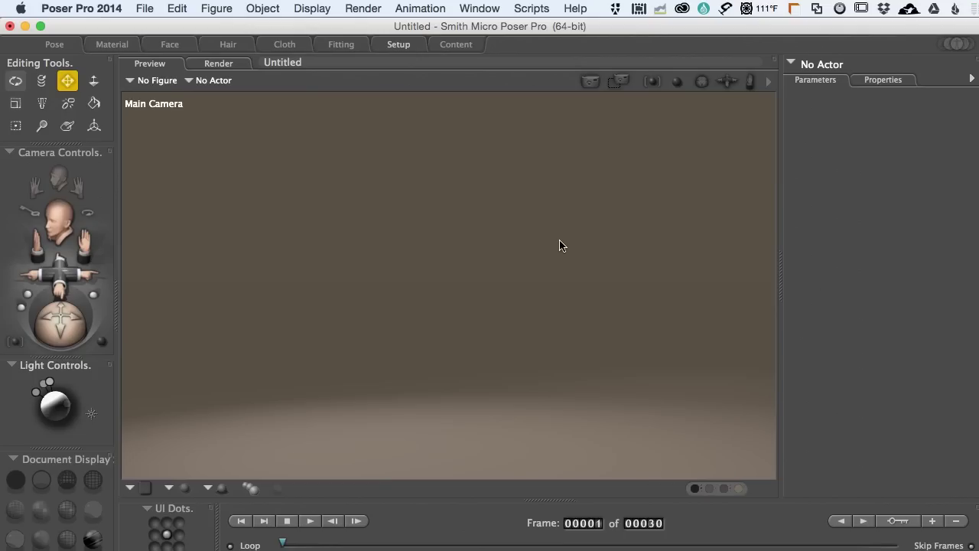
Examine the scene's hierarchy in the Hierarchy Editor, then close it.
{"action": "left_click", "coordinate": [424, 46]}
{"action": "left_click", "coordinate": [481, 11]}
{"action": "left_click", "coordinate": [494, 70]}
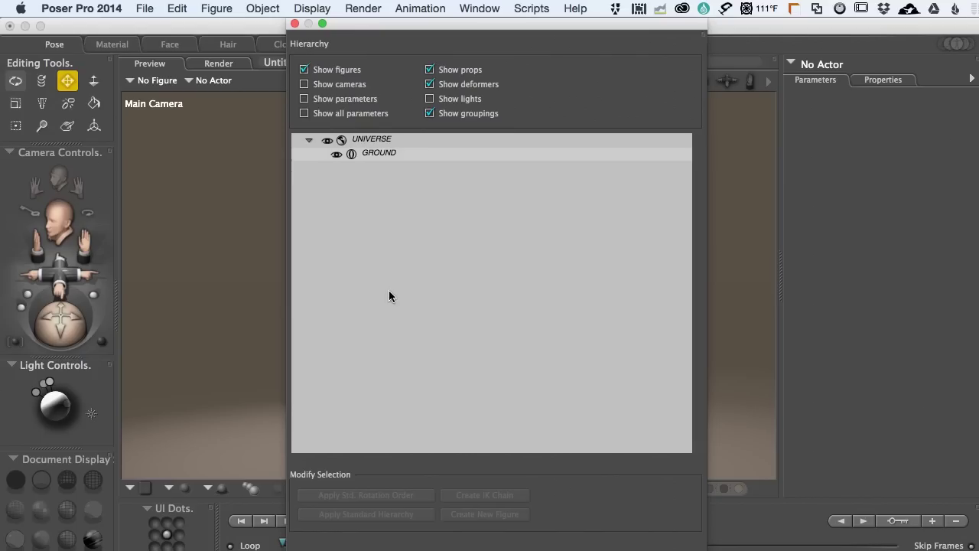
{"action": "left_click", "coordinate": [295, 24]}
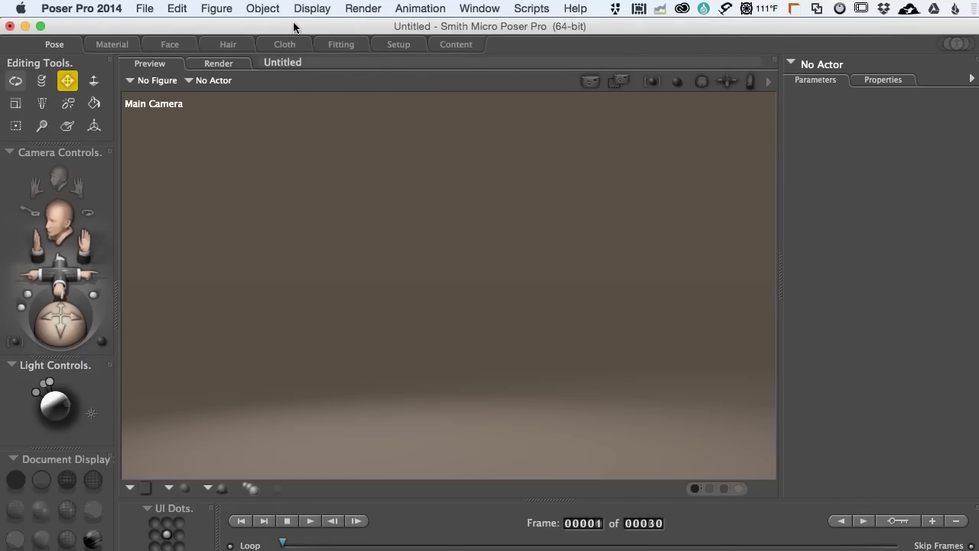
Import the Wavefront OBJ file airhangr.obj from the 21 Rigging Hard Edge folder, centered and placed on the floor.
{"action": "left_click", "coordinate": [146, 9]}
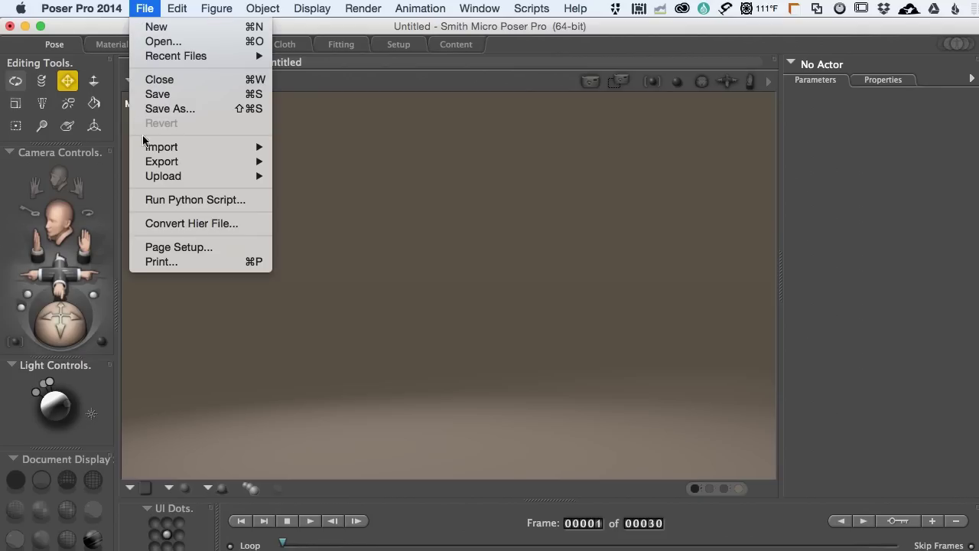
{"action": "mouse_move", "coordinate": [153, 146]}
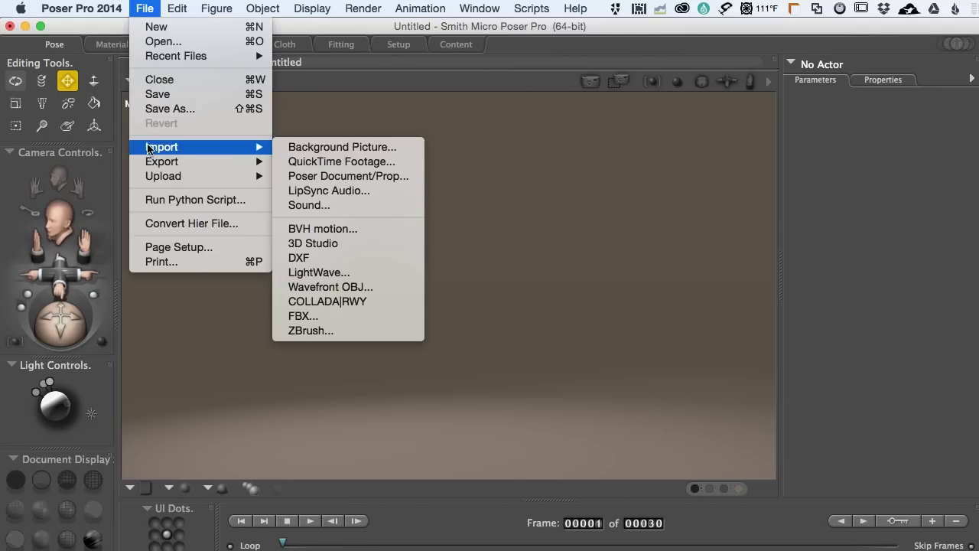
{"action": "left_click", "coordinate": [331, 290]}
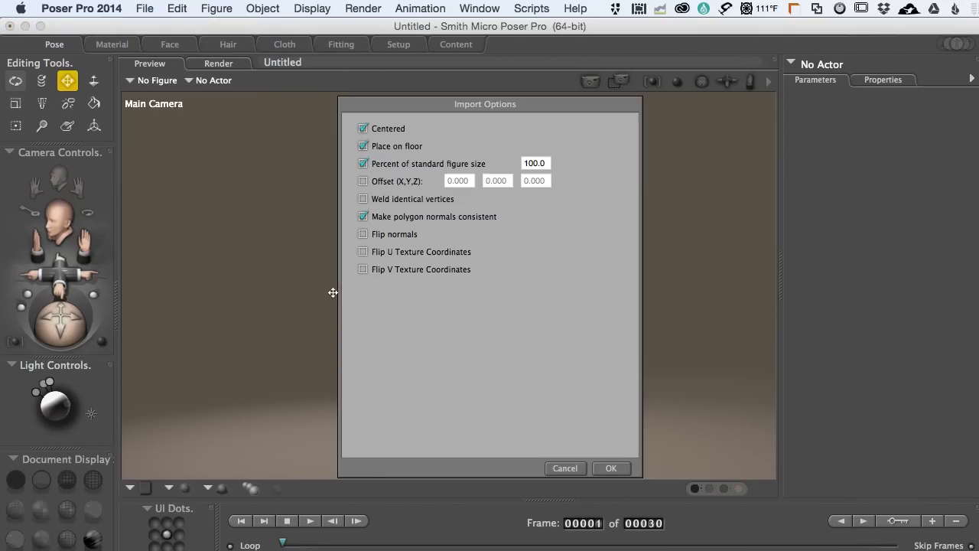
{"action": "left_click", "coordinate": [362, 161]}
{"action": "left_click", "coordinate": [611, 468]}
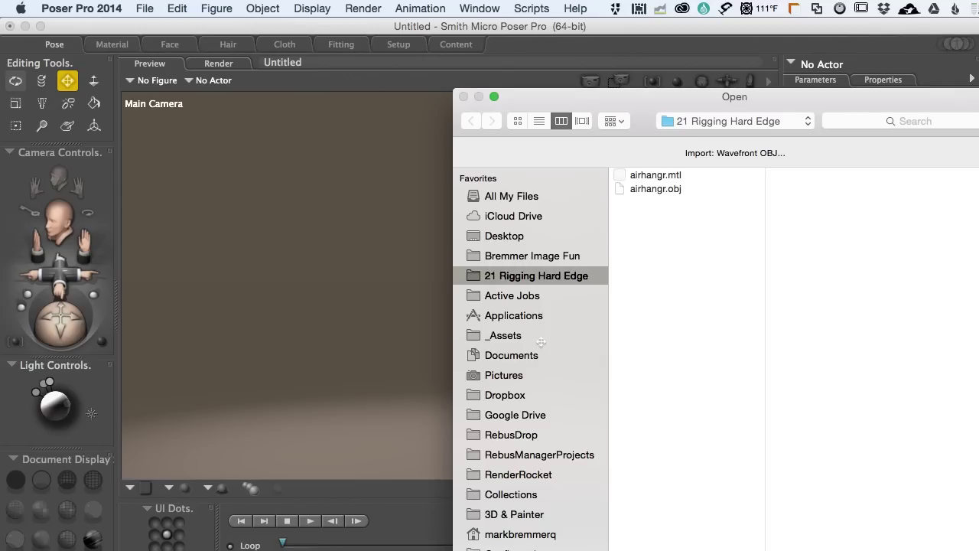
{"action": "left_click", "coordinate": [650, 189]}
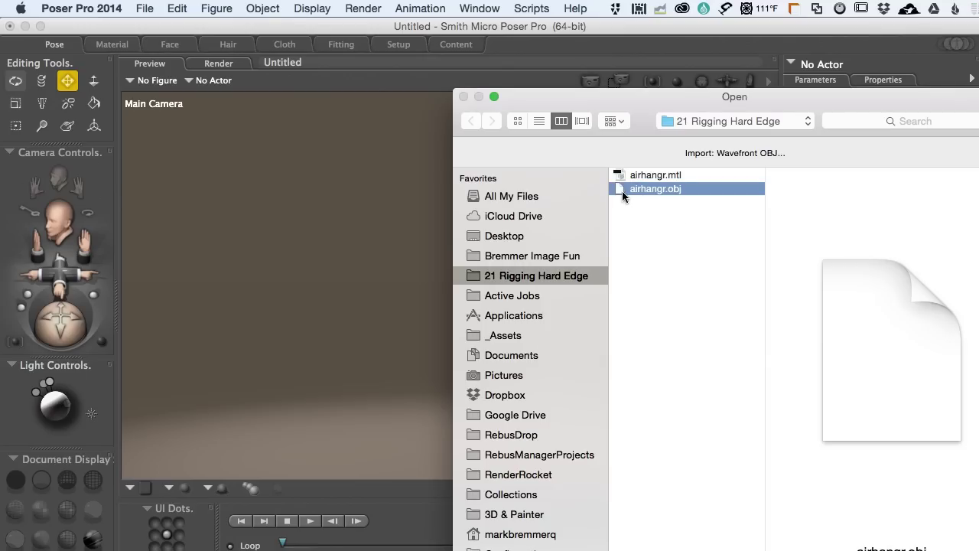
{"action": "double_click", "coordinate": [619, 188]}
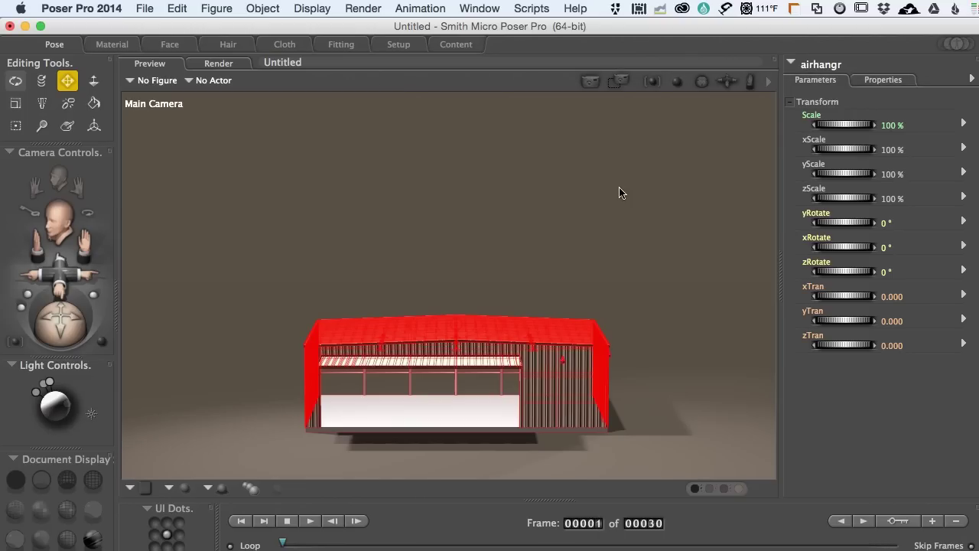
Add an infinite light to the scene and aim it so it illuminates the hangar's side wall with the door.
{"action": "key", "text": "r"}
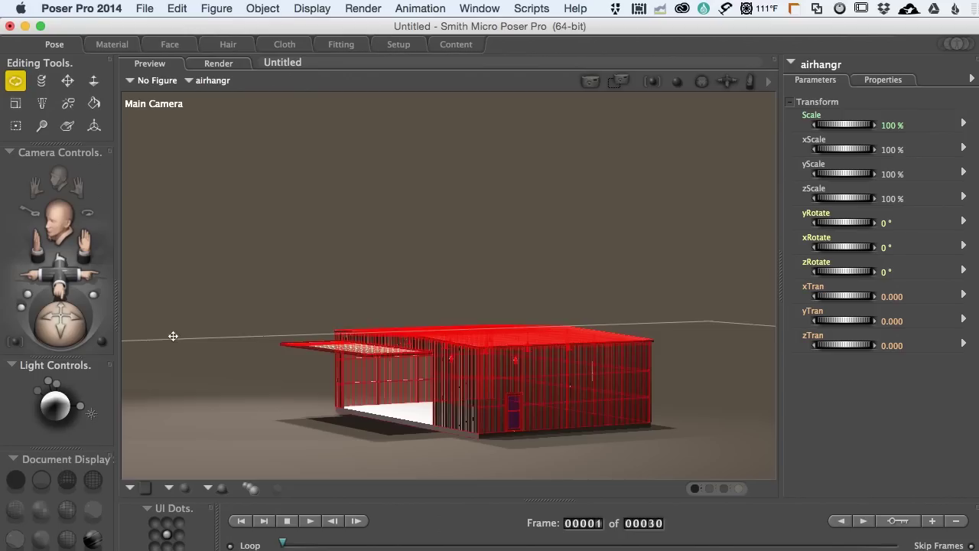
{"action": "left_click", "coordinate": [262, 9]}
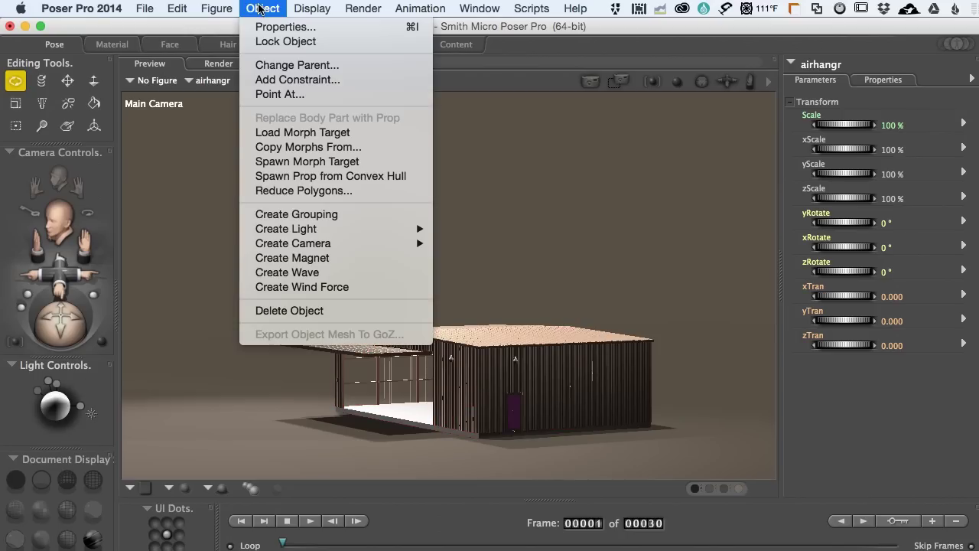
{"action": "mouse_move", "coordinate": [295, 231]}
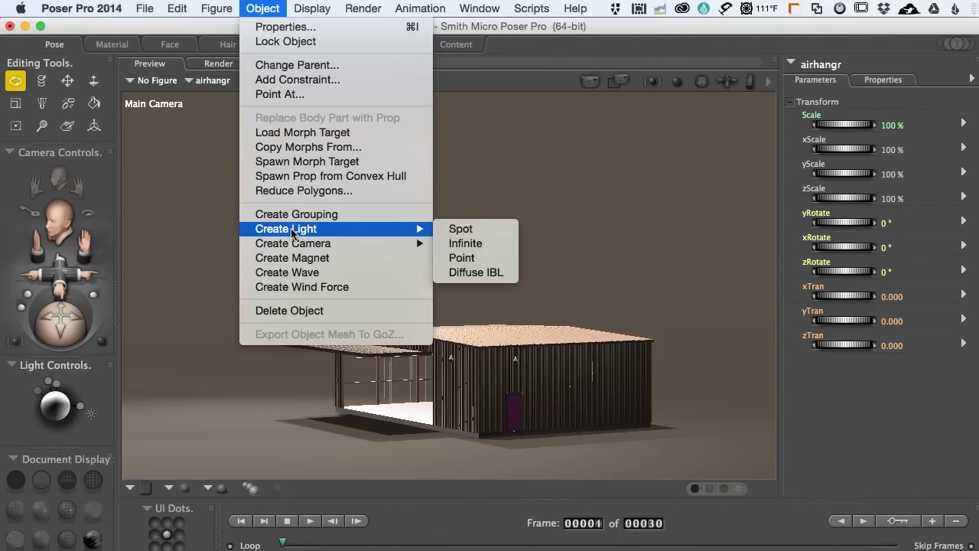
{"action": "left_click", "coordinate": [459, 243]}
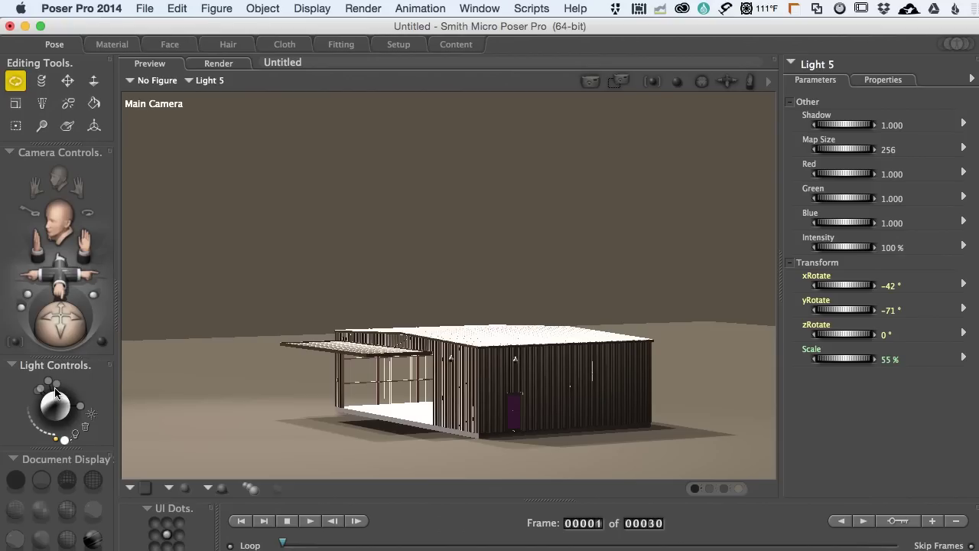
{"action": "left_click_drag", "start_coordinate": [42, 393], "coordinate": [77, 415]}
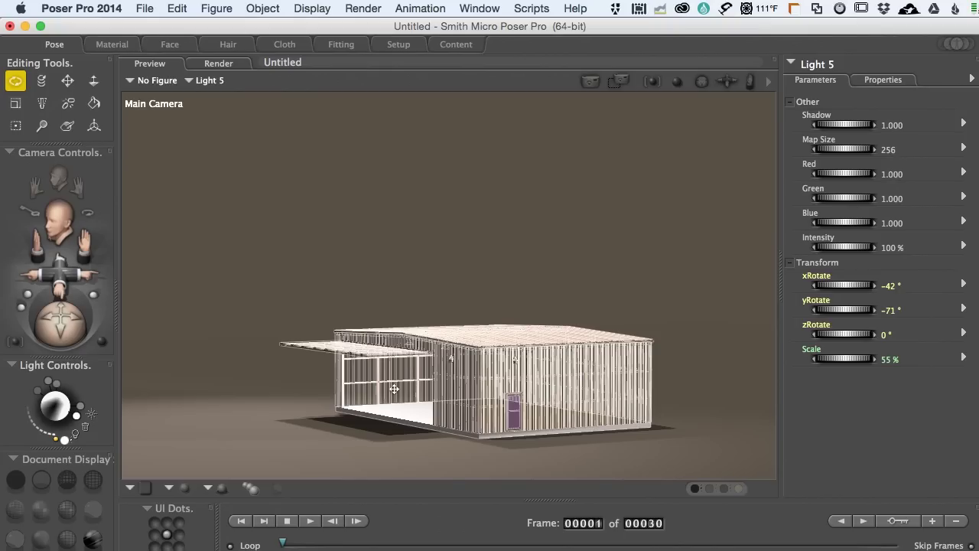
Check how the imported hangar prop is listed in the Hierarchy Editor, then close the editor.
{"action": "left_click", "coordinate": [479, 8]}
{"action": "left_click", "coordinate": [491, 70]}
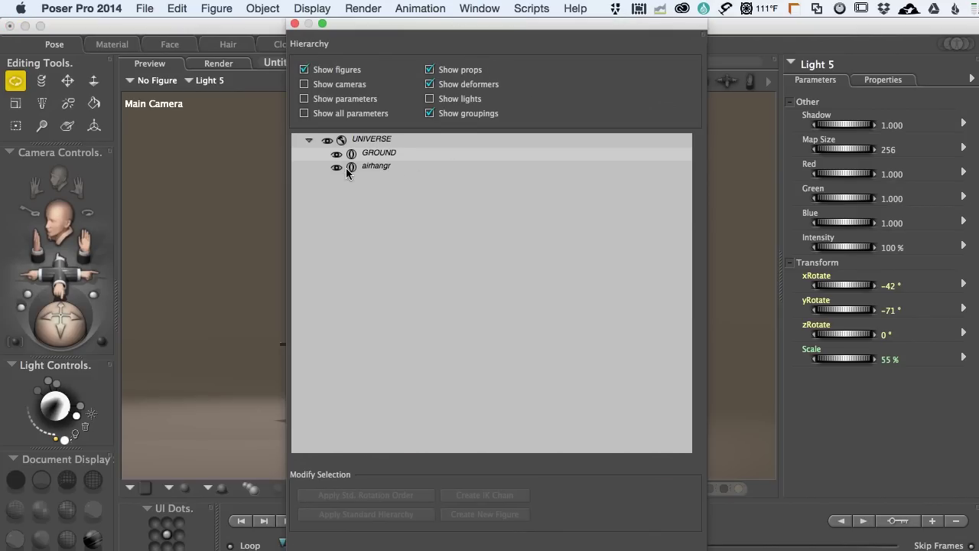
{"action": "left_click", "coordinate": [296, 24]}
Select the airhangr prop and bring it into the Setup room, accepting its conversion to a figure.
{"action": "left_click", "coordinate": [487, 339]}
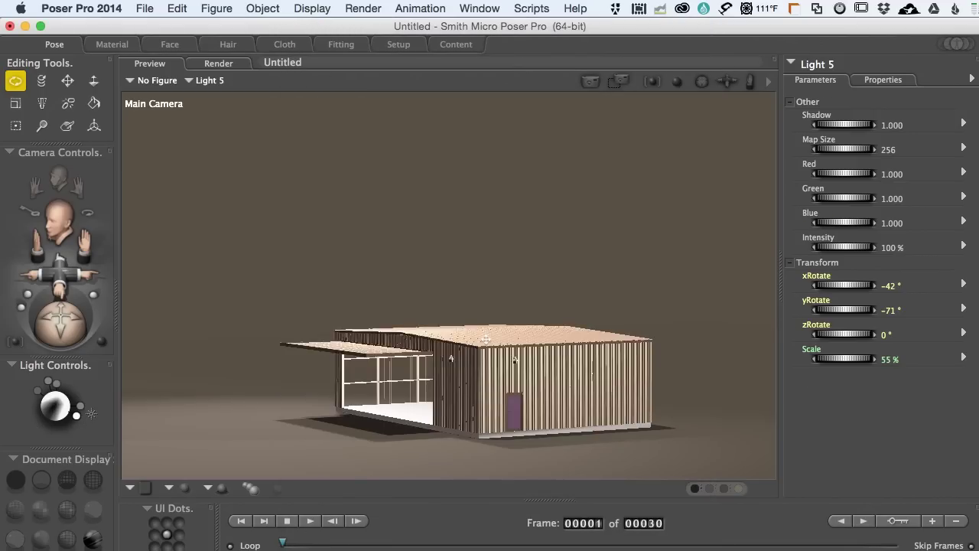
{"action": "left_click", "coordinate": [398, 46]}
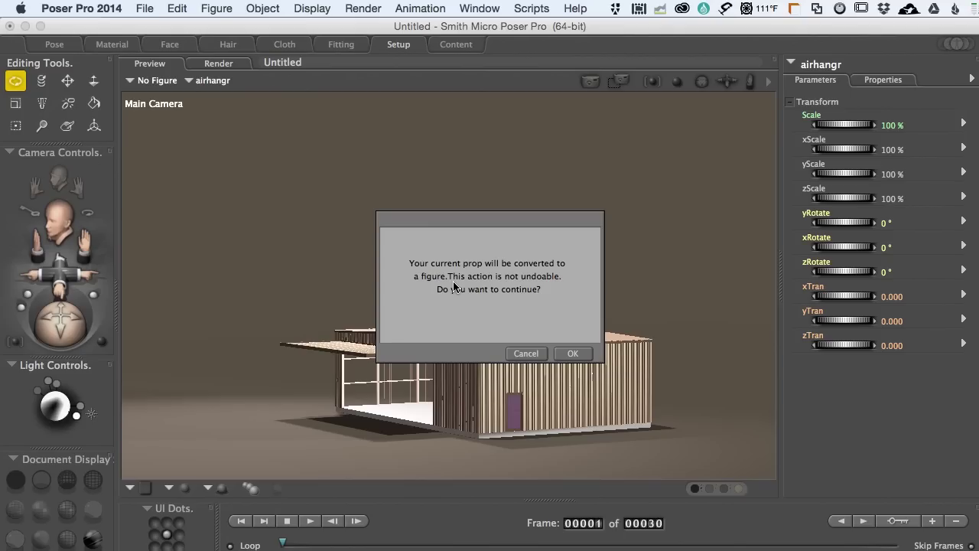
{"action": "left_click", "coordinate": [572, 353]}
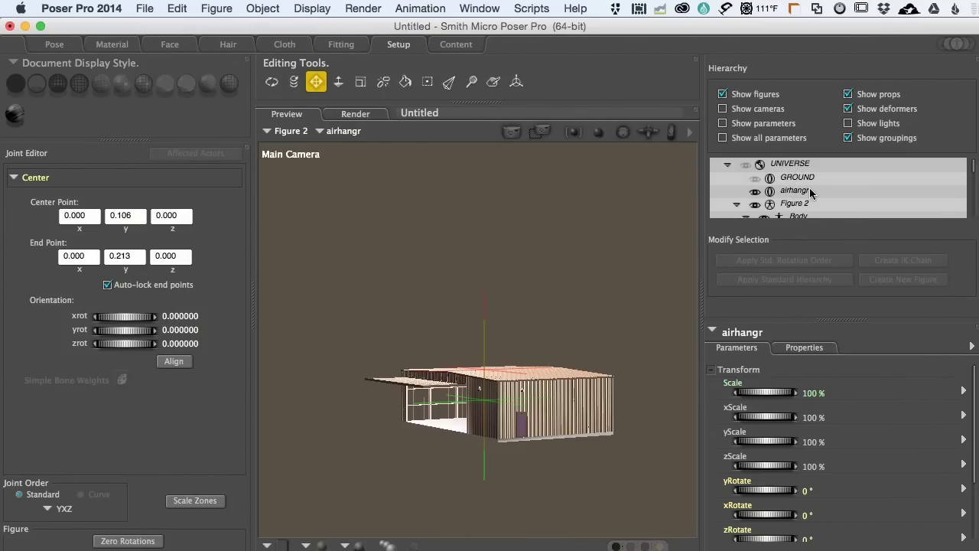
Examine the new figure's entries in the hierarchy list, from Figure 2 and Body down to CenterOfMass.
{"action": "scroll", "coordinate": [792, 193], "scroll_direction": "down", "scroll_amount": 1}
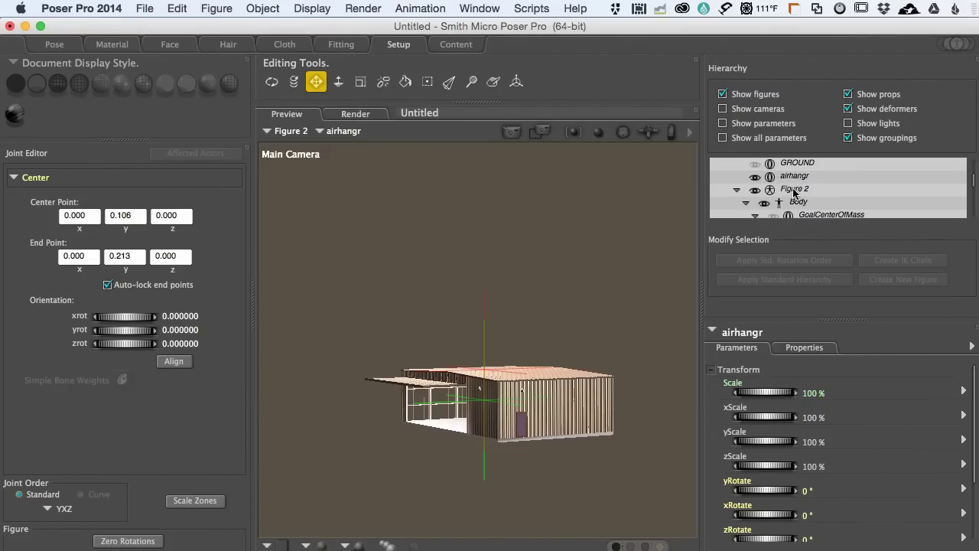
{"action": "scroll", "coordinate": [792, 192], "scroll_direction": "down", "scroll_amount": 1}
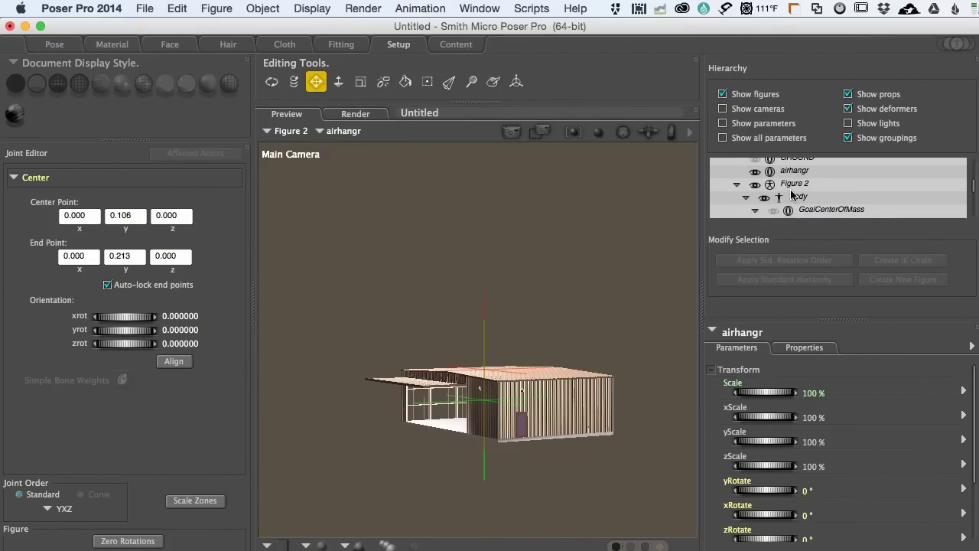
{"action": "scroll", "coordinate": [804, 198], "scroll_direction": "down", "scroll_amount": 2}
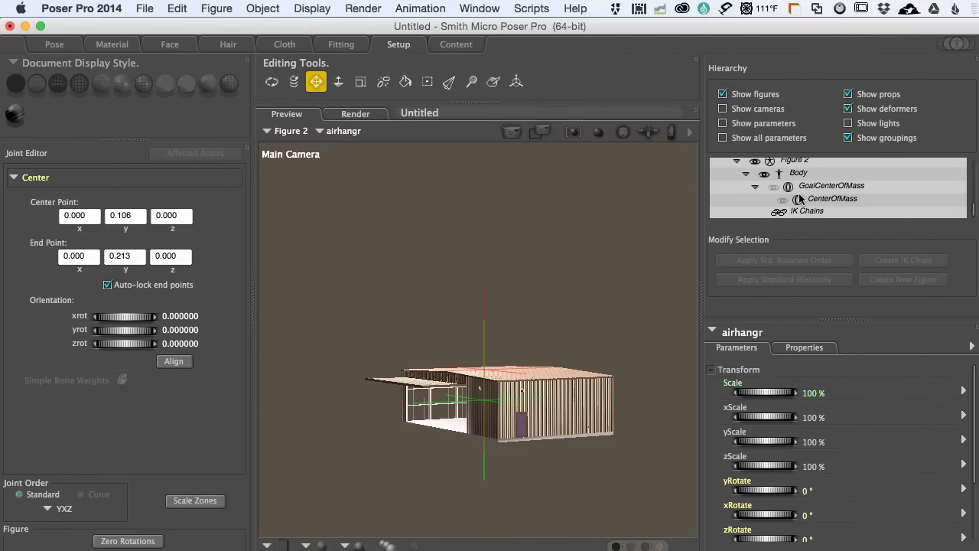
{"action": "left_click", "coordinate": [795, 200]}
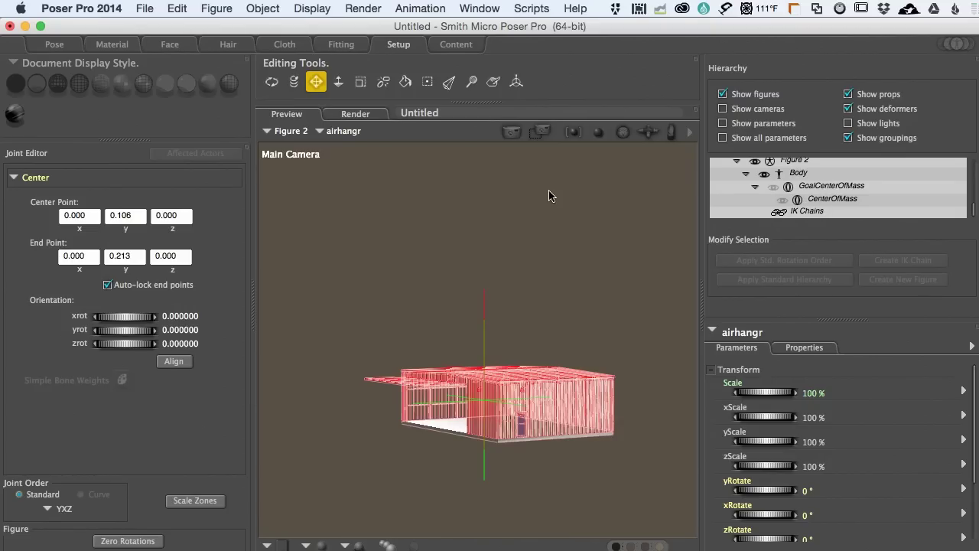
Inspect the hangar from several sides and from above, noting its overhanging door and the position of its center axes.
{"action": "key", "text": "r"}
{"action": "left_click_drag", "start_coordinate": [426, 284], "coordinate": [426, 284]}
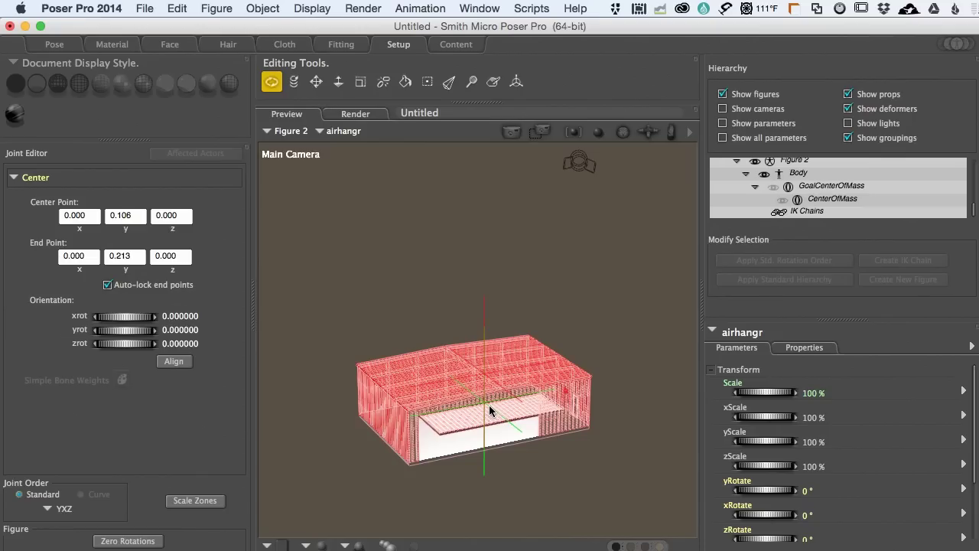
{"action": "left_click", "coordinate": [460, 379]}
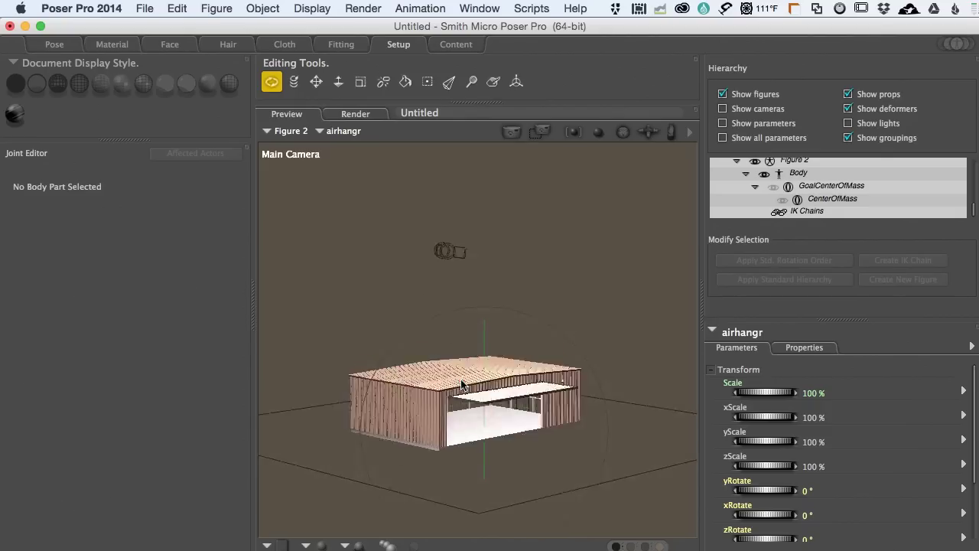
{"action": "left_click", "coordinate": [501, 409]}
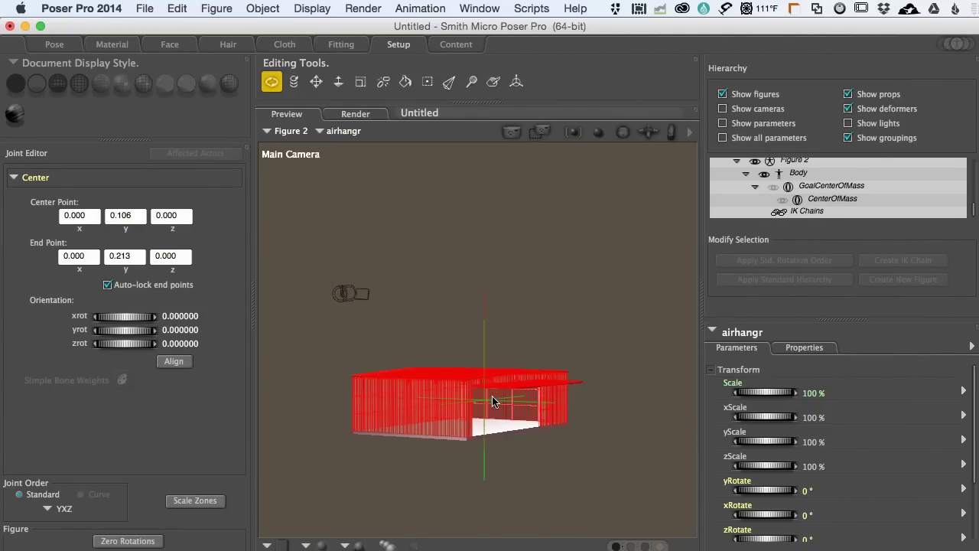
{"action": "left_click", "coordinate": [476, 402]}
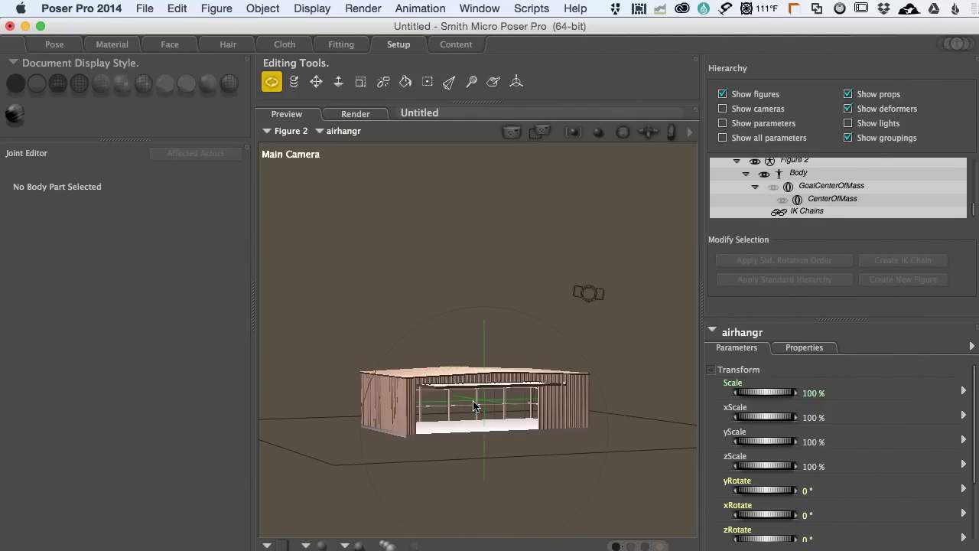
{"action": "left_click", "coordinate": [463, 404]}
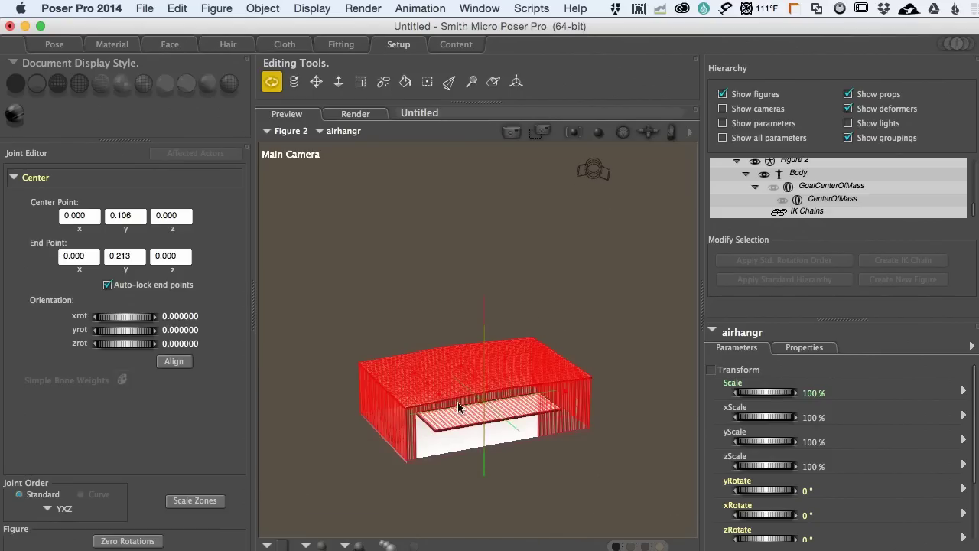
{"action": "left_click", "coordinate": [460, 403]}
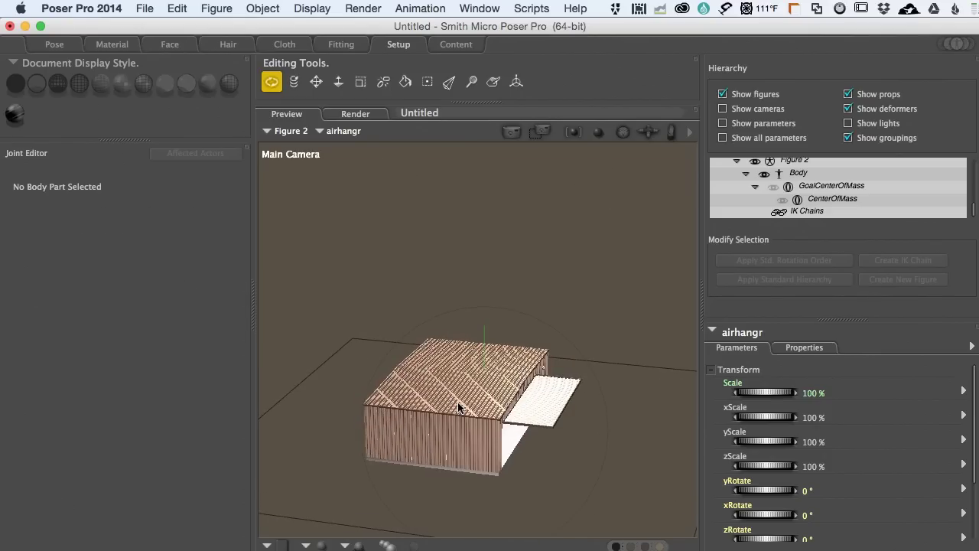
{"action": "left_click", "coordinate": [458, 406]}
{"action": "left_click", "coordinate": [458, 406]}
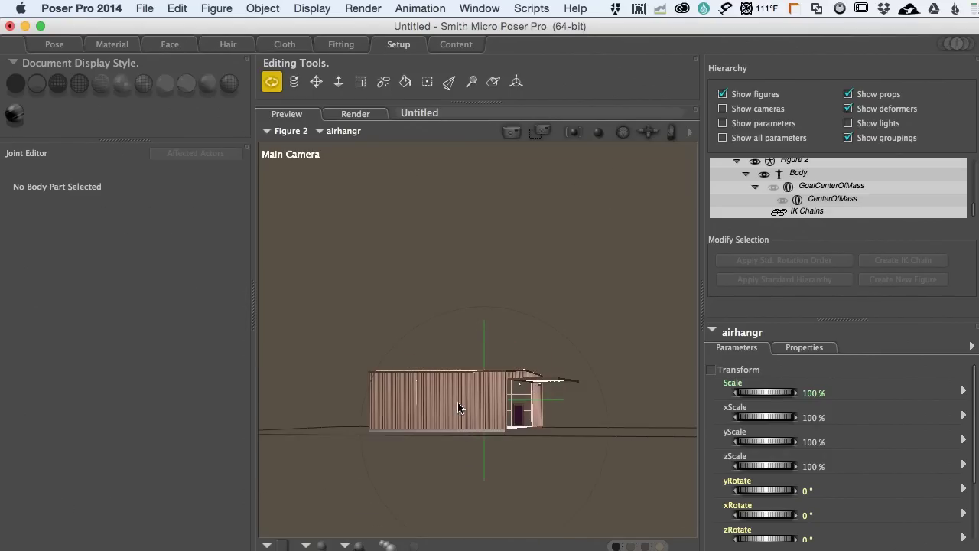
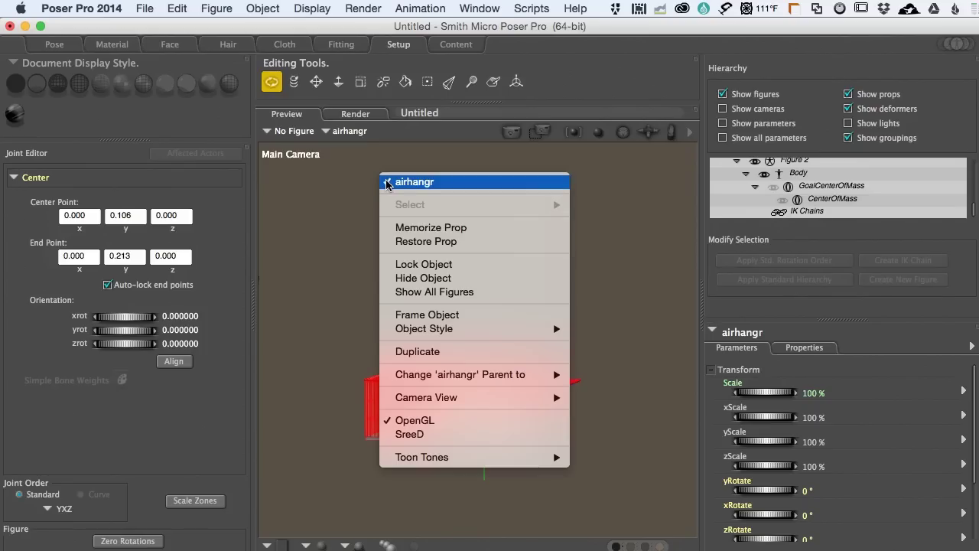
Show the hangar through the Left Camera, centered and enlarged, with the document in Outline display style.
{"action": "mouse_move", "coordinate": [474, 397]}
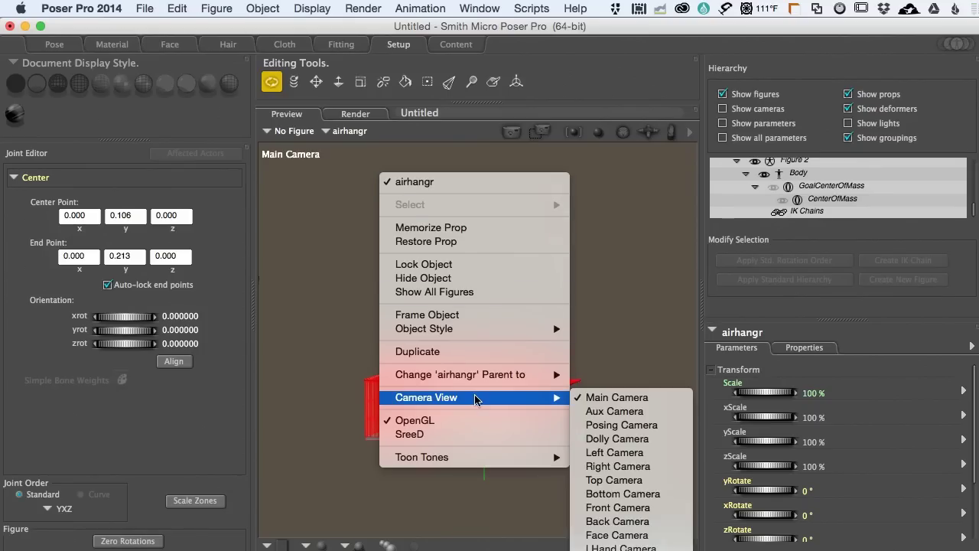
{"action": "left_click", "coordinate": [624, 455]}
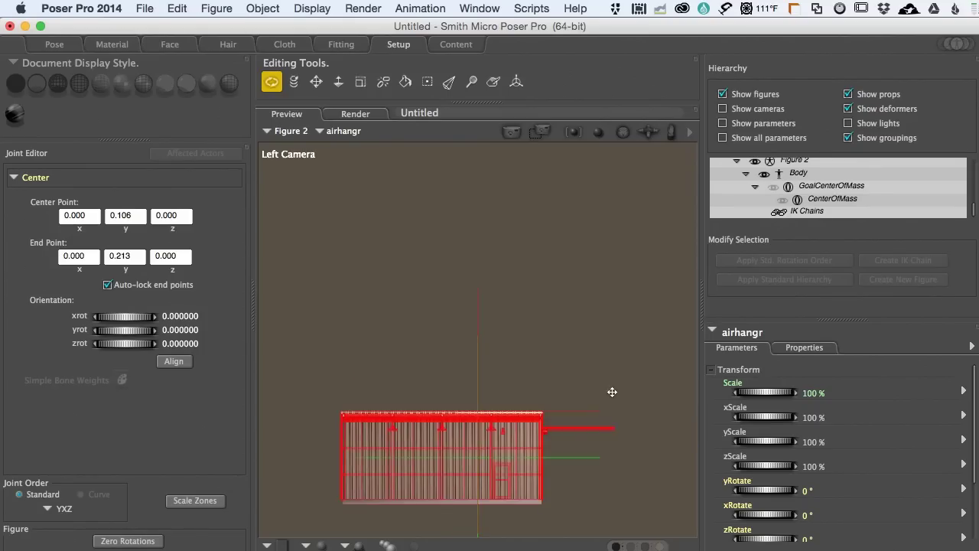
{"action": "key", "text": "t"}
{"action": "left_click", "coordinate": [457, 339]}
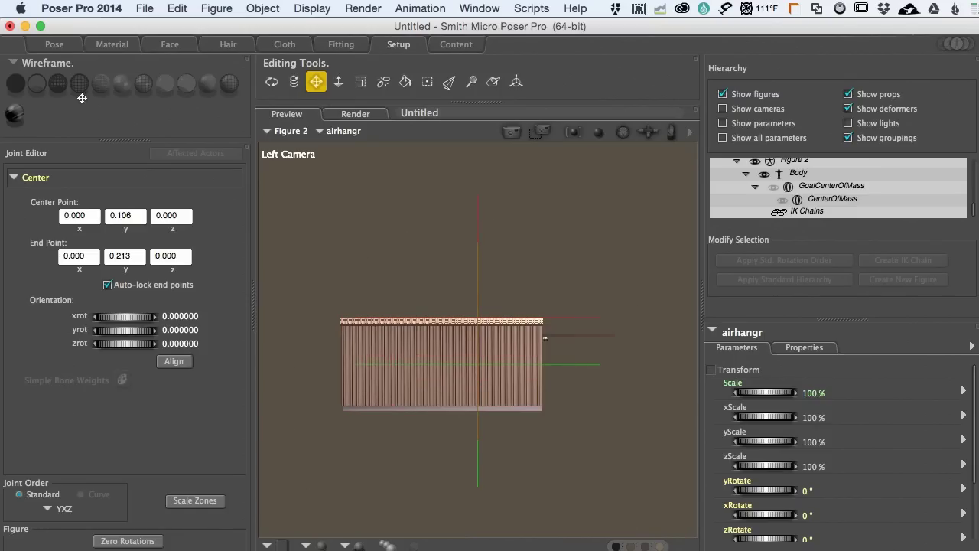
{"action": "left_click", "coordinate": [37, 83]}
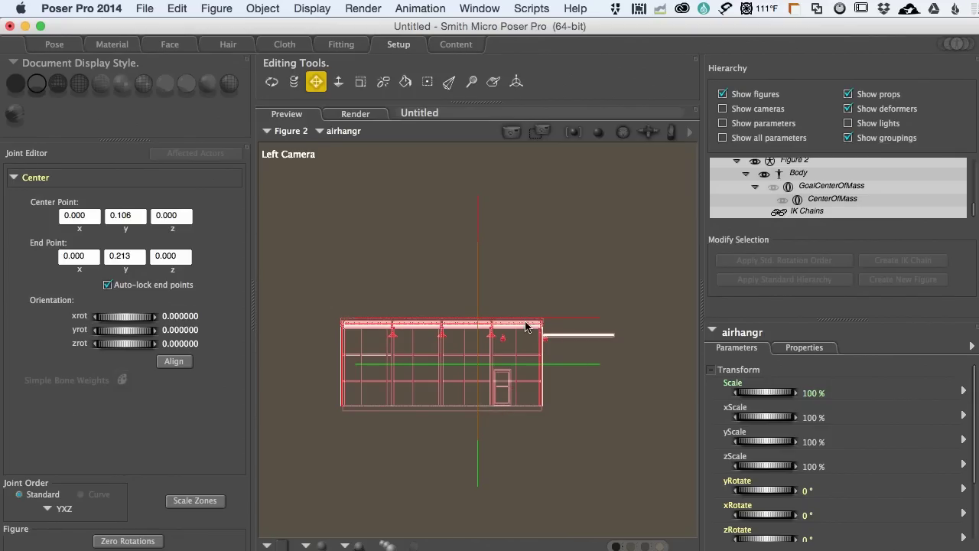
{"action": "left_click", "coordinate": [453, 376]}
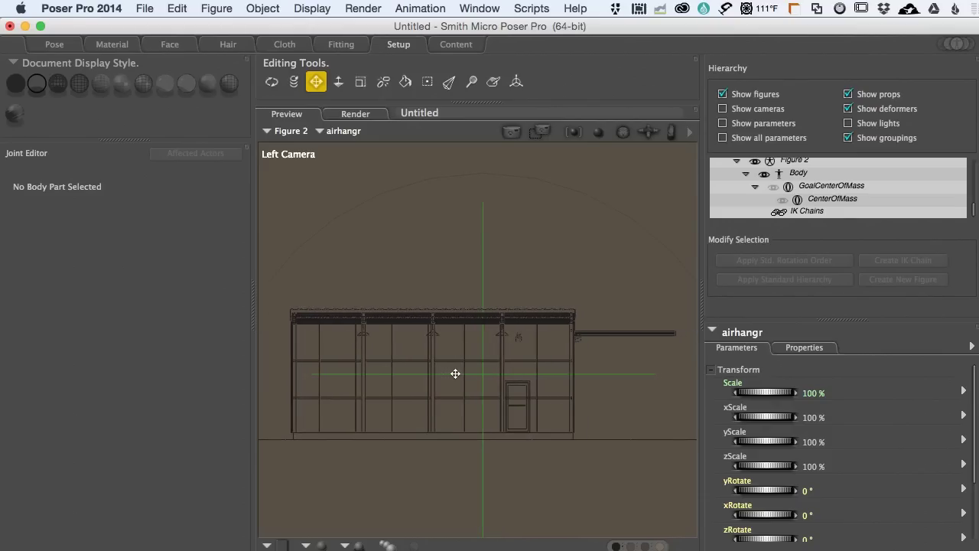
{"action": "left_click", "coordinate": [454, 375]}
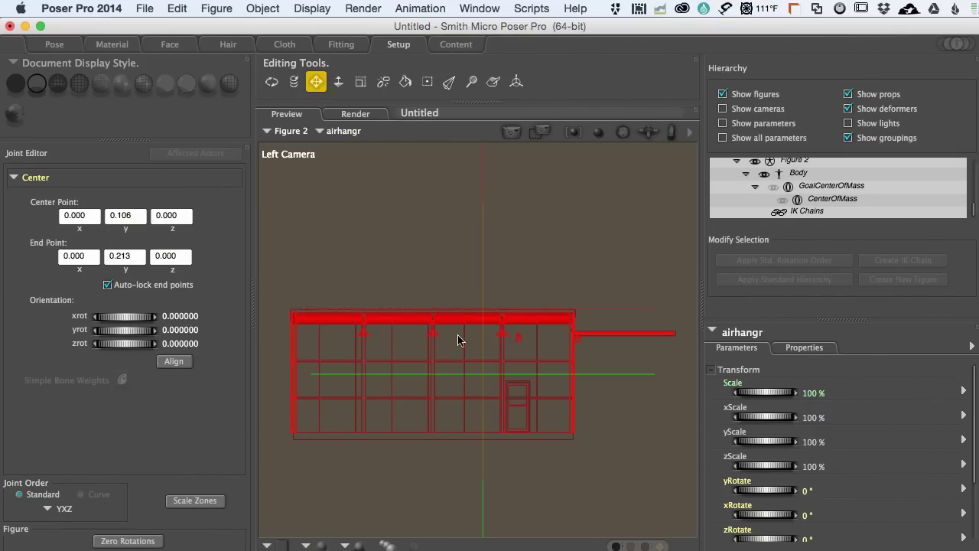
Draw a bone upright from the middle of the hangar floor to near the roof and another outward along the overhanging door.
{"action": "left_click", "coordinate": [449, 82]}
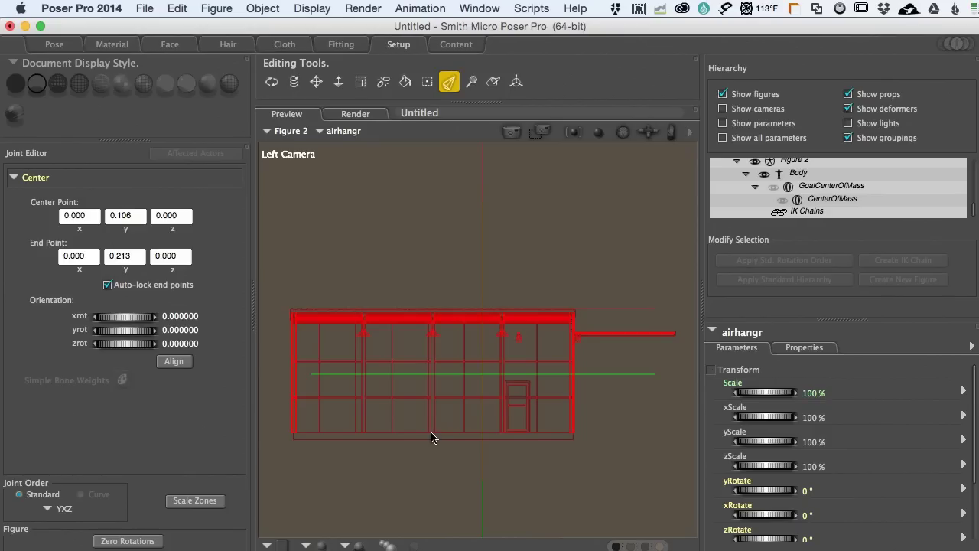
{"action": "left_click_drag", "start_coordinate": [431, 437], "coordinate": [431, 324]}
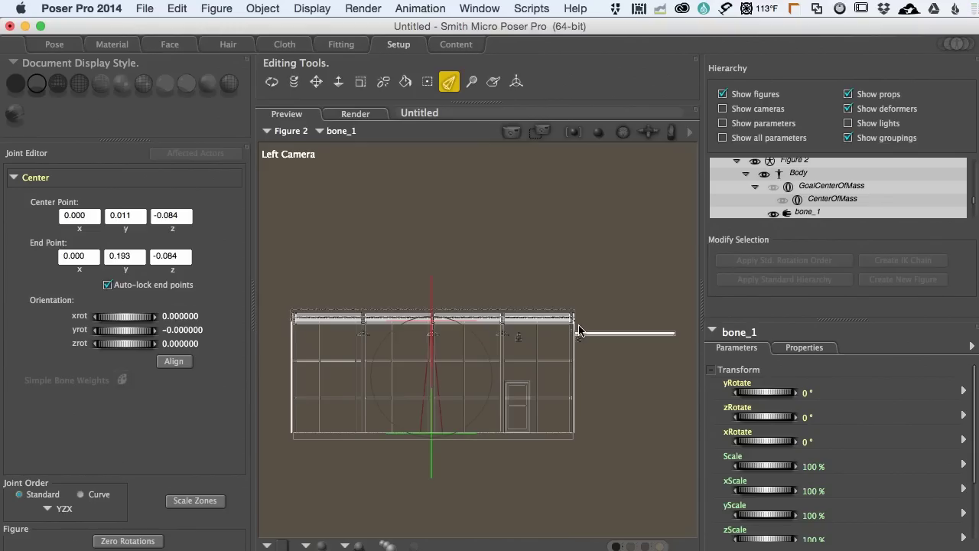
{"action": "left_click_drag", "start_coordinate": [579, 331], "coordinate": [679, 328]}
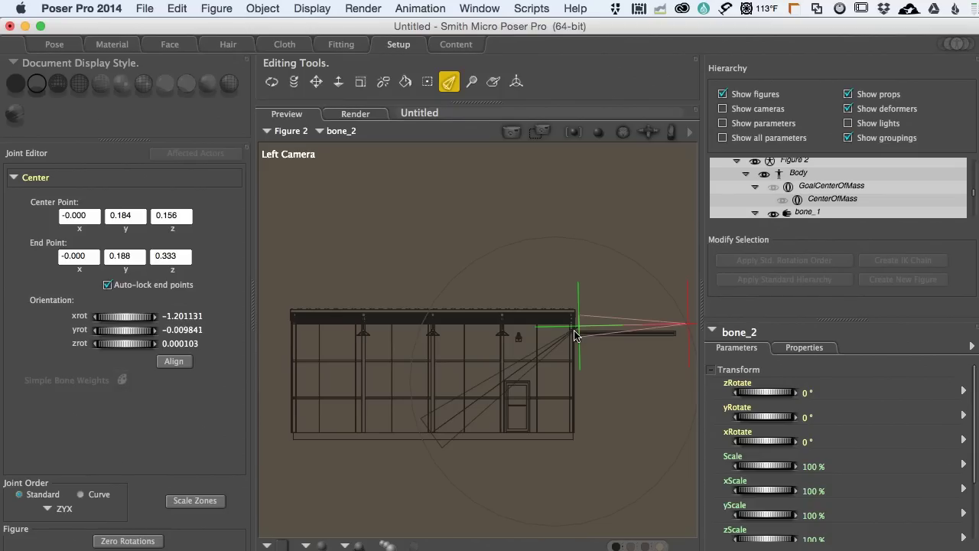
Select the upright bone_1 and draw a horizontal child bone about 0.077 long across the small side door.
{"action": "left_click", "coordinate": [505, 384]}
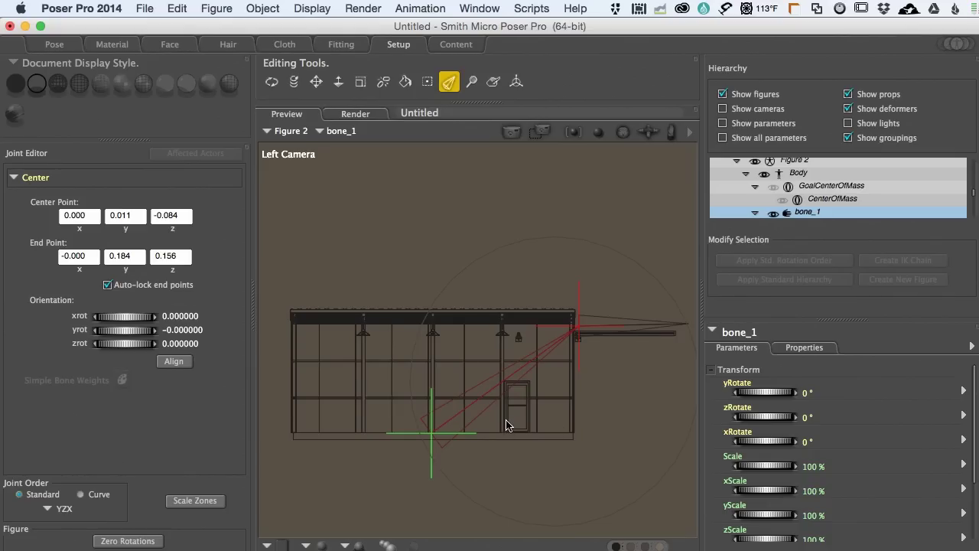
{"action": "left_click", "coordinate": [553, 416]}
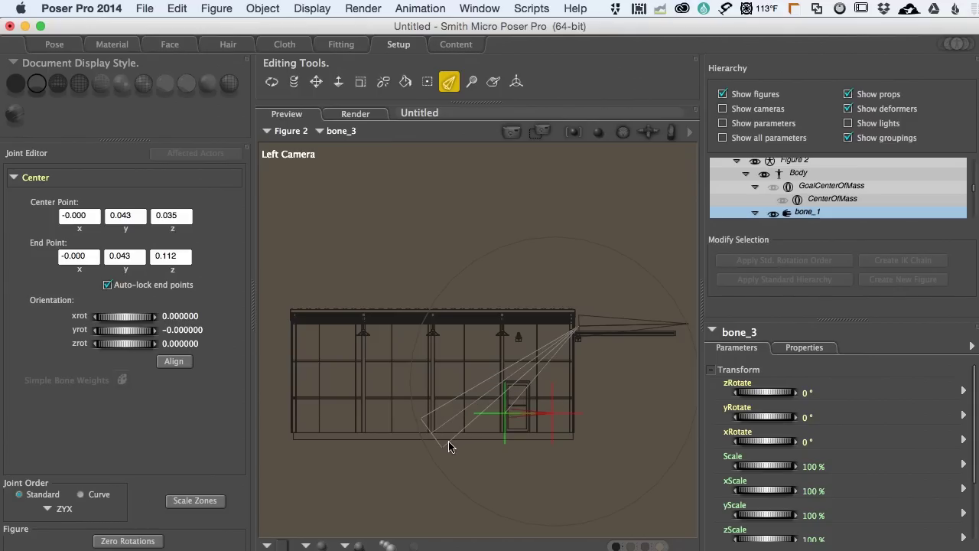
Move bone_1's end point back above its base beside the central post, at about y 0.166 and z -0.088.
{"action": "left_click", "coordinate": [316, 82]}
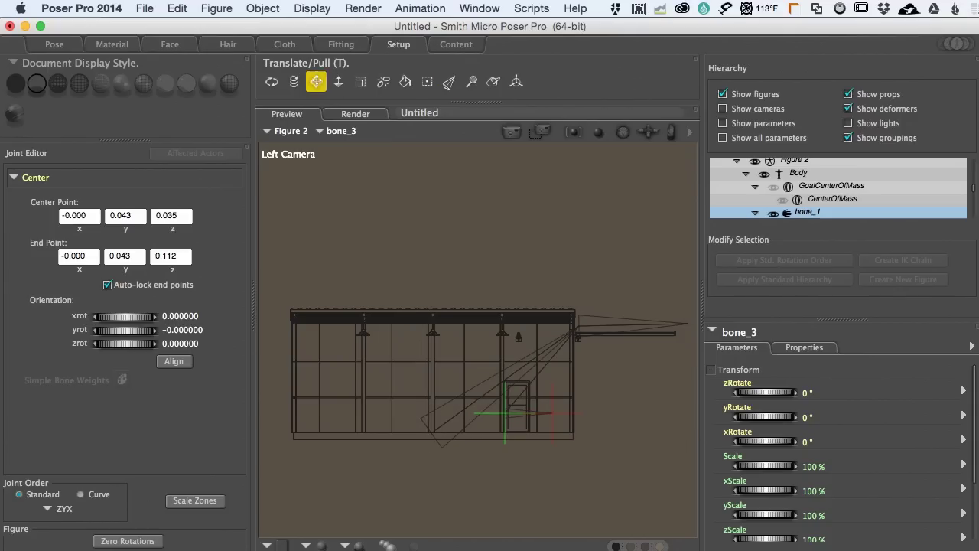
{"action": "left_click", "coordinate": [444, 447]}
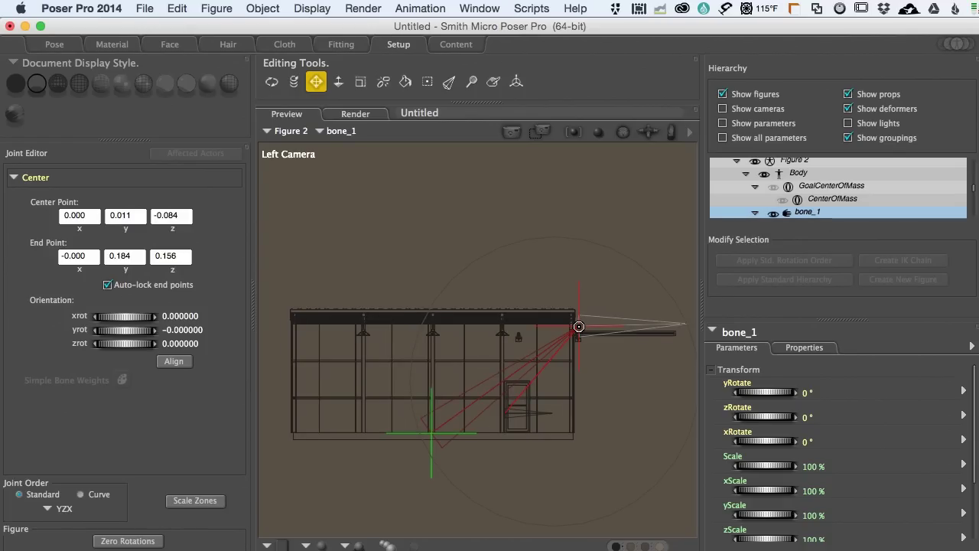
{"action": "left_click_drag", "start_coordinate": [579, 327], "coordinate": [429, 337]}
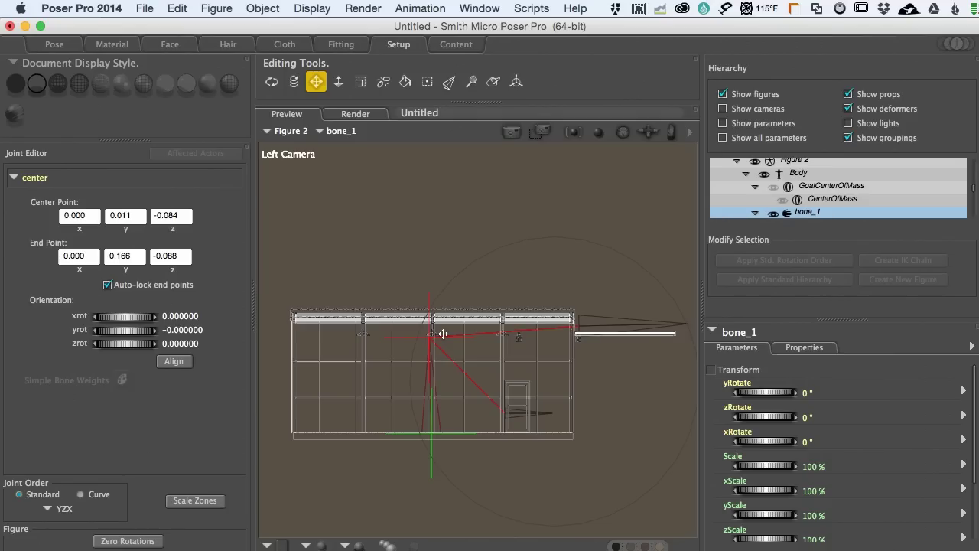
Show the hangar through the Top Camera and move the small door's bone just outside the side wall, to about x 0.370.
{"action": "right_click", "coordinate": [382, 173]}
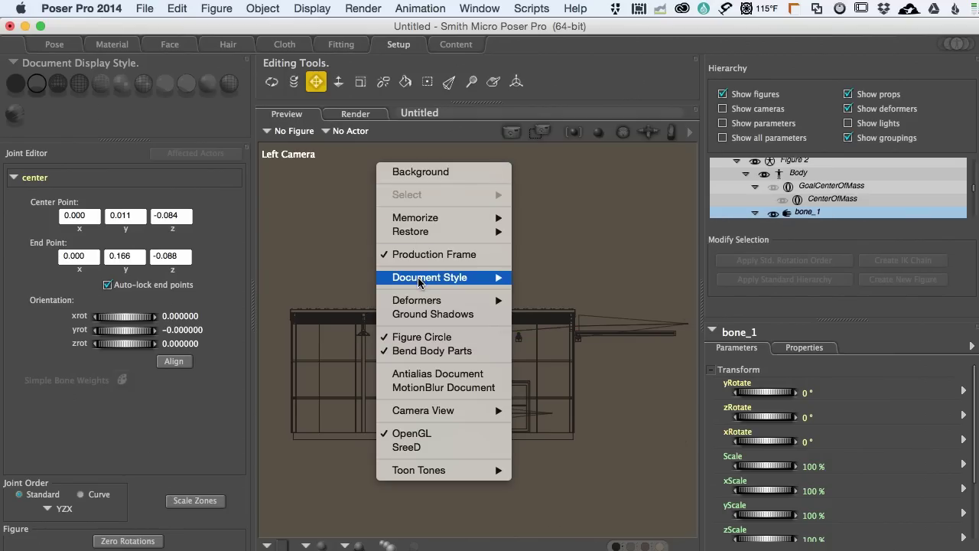
{"action": "mouse_move", "coordinate": [417, 410]}
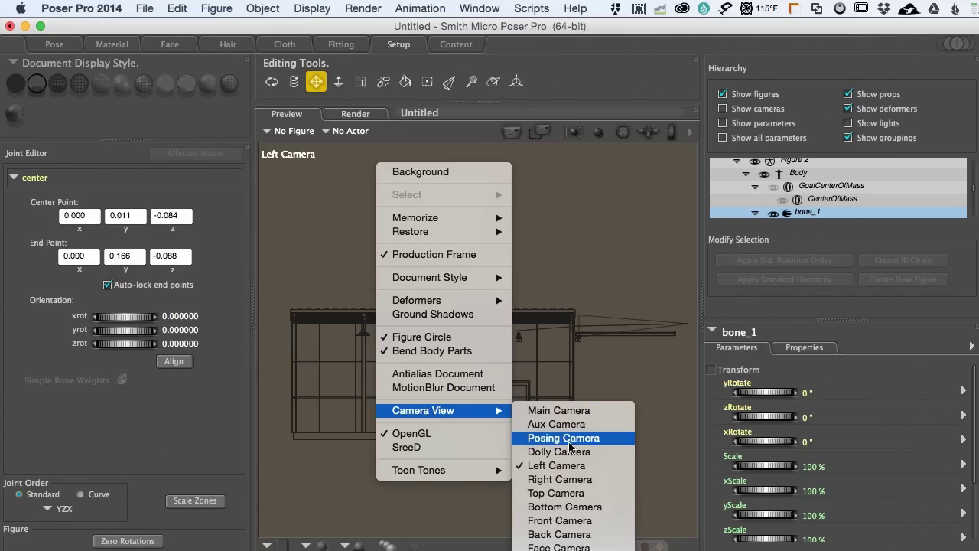
{"action": "left_click", "coordinate": [558, 493]}
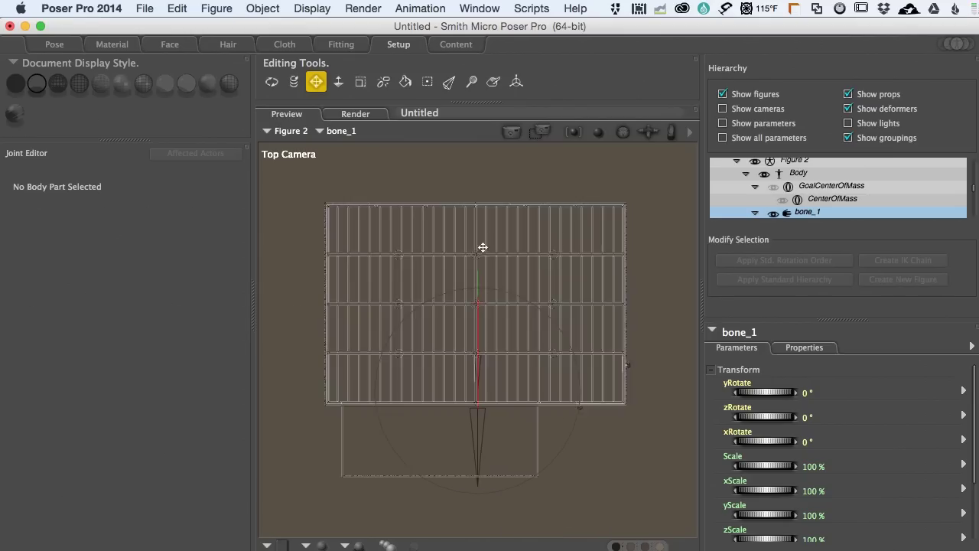
{"action": "left_click", "coordinate": [480, 368]}
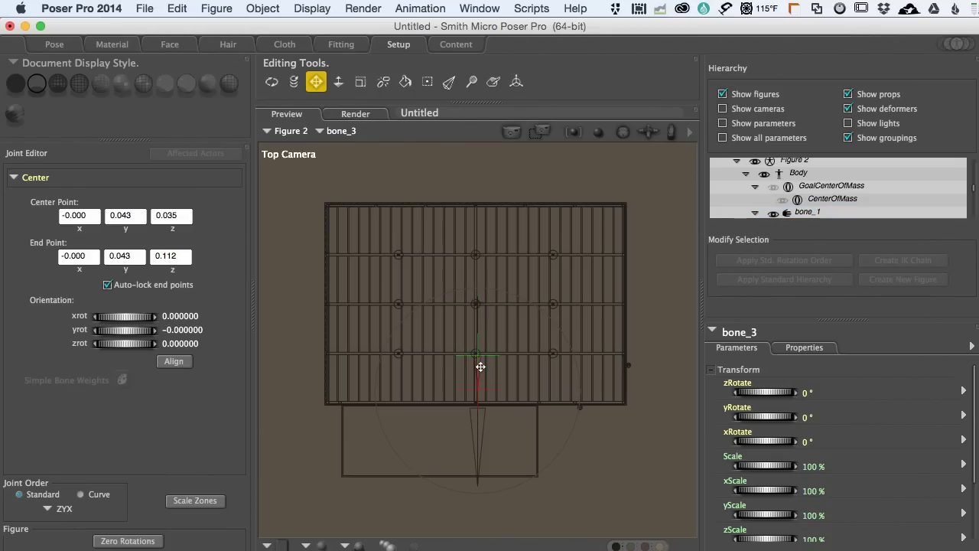
{"action": "left_click_drag", "start_coordinate": [501, 367], "coordinate": [636, 375]}
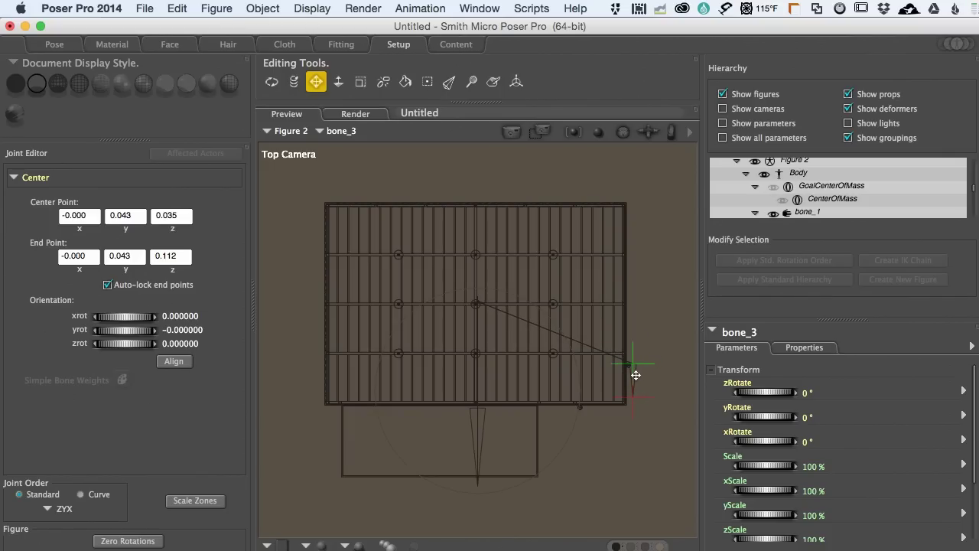
{"action": "left_click_drag", "start_coordinate": [635, 374], "coordinate": [642, 370]}
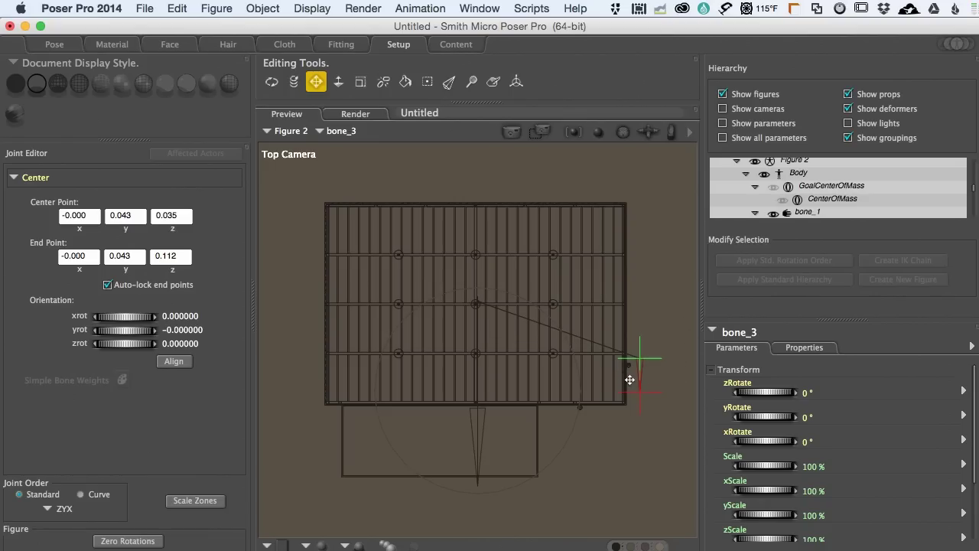
Align bone_3 with the small door in the side wall, its center at about x 0.333 and z 0.037.
{"action": "scroll", "coordinate": [630, 379], "scroll_direction": "up", "scroll_amount": 5}
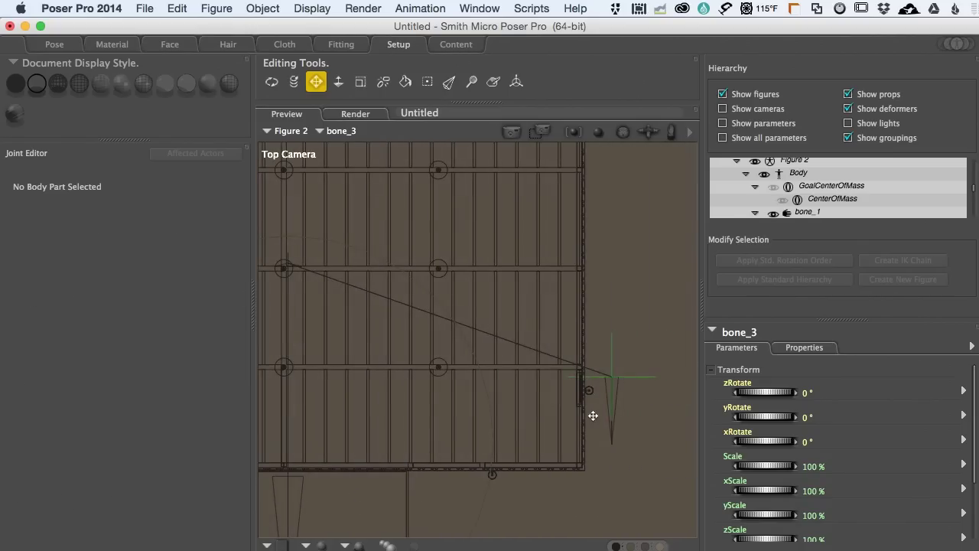
{"action": "scroll", "coordinate": [591, 418], "scroll_direction": "up", "scroll_amount": 8}
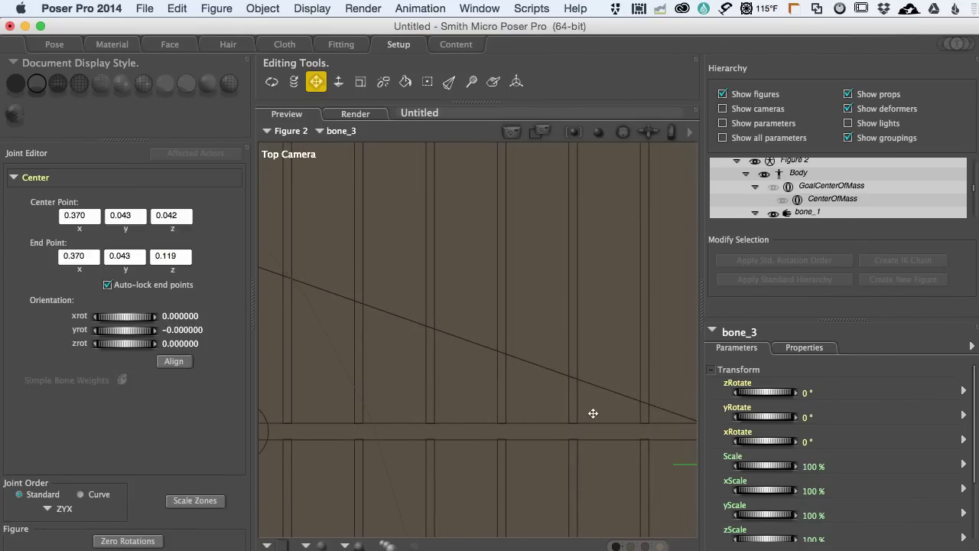
{"action": "scroll", "coordinate": [592, 413], "scroll_direction": "down", "scroll_amount": 6}
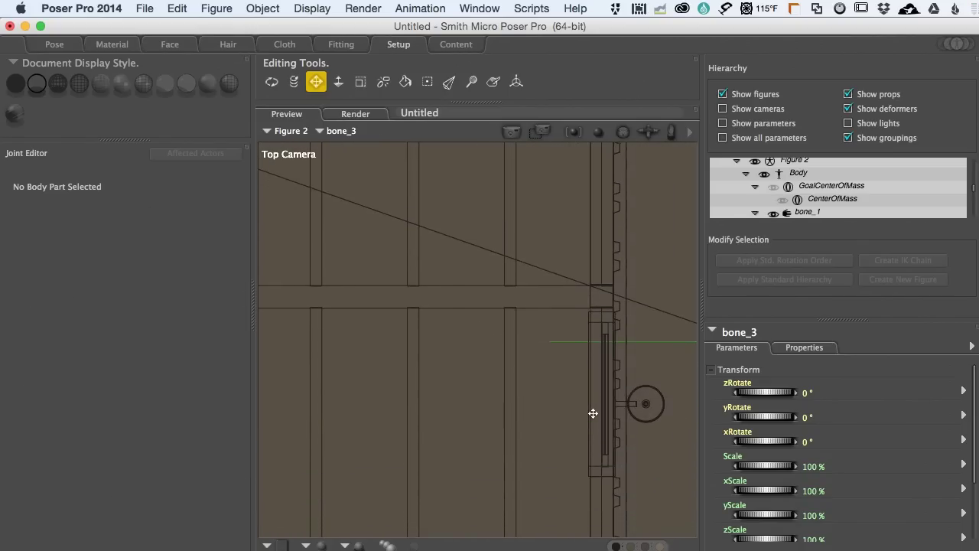
{"action": "scroll", "coordinate": [593, 413], "scroll_direction": "right", "scroll_amount": 5}
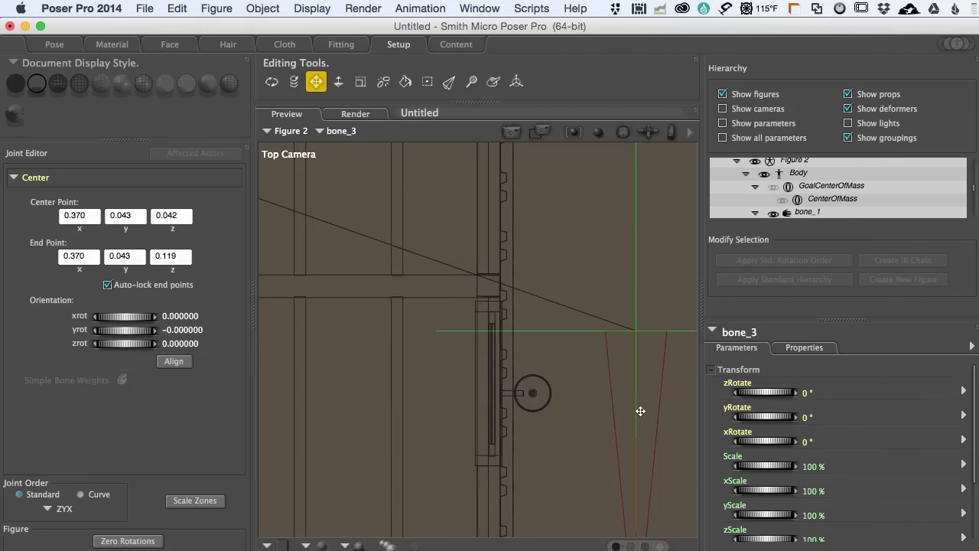
{"action": "left_click_drag", "start_coordinate": [640, 411], "coordinate": [492, 390]}
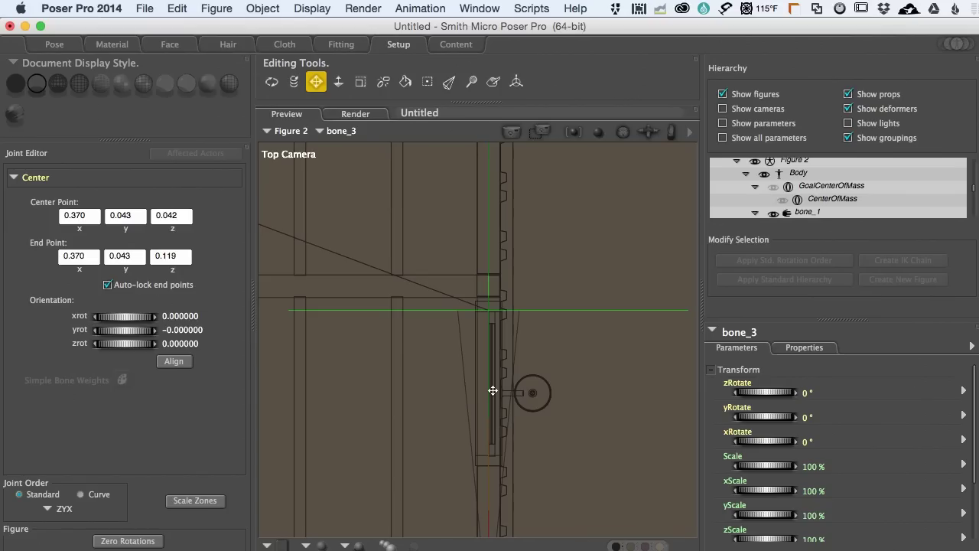
{"action": "left_click_drag", "start_coordinate": [493, 390], "coordinate": [493, 392]}
{"action": "scroll", "coordinate": [492, 392], "scroll_direction": "down", "scroll_amount": 5}
{"action": "scroll", "coordinate": [493, 392], "scroll_direction": "down", "scroll_amount": 1}
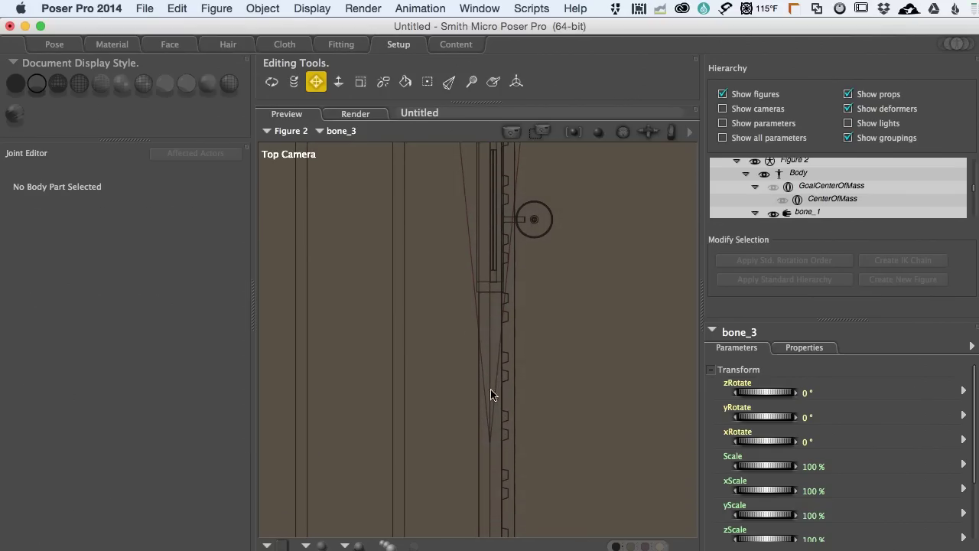
{"action": "left_click", "coordinate": [492, 429]}
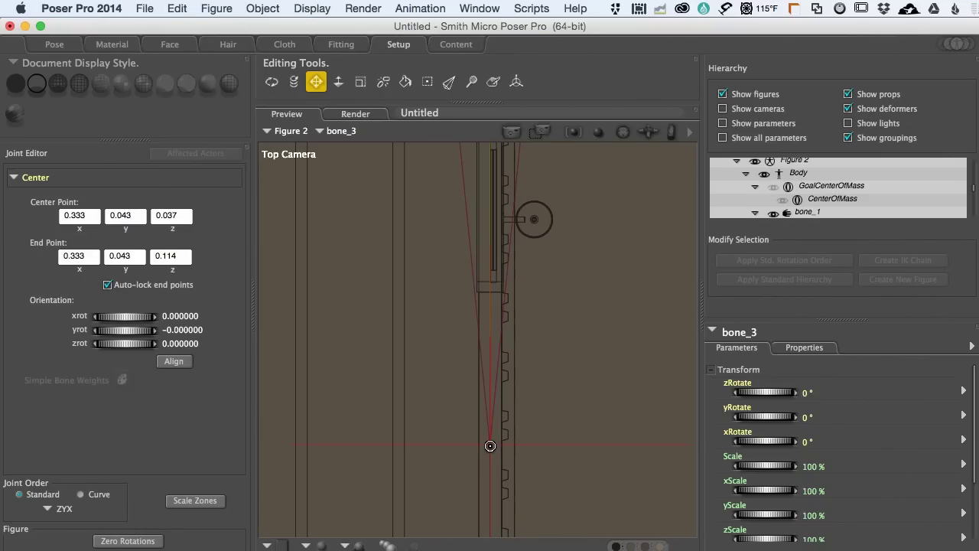
Check the overhanging door's bone from above, return to the Left Camera and select that bone in a close-up.
{"action": "scroll", "coordinate": [462, 422], "scroll_direction": "down", "scroll_amount": 3}
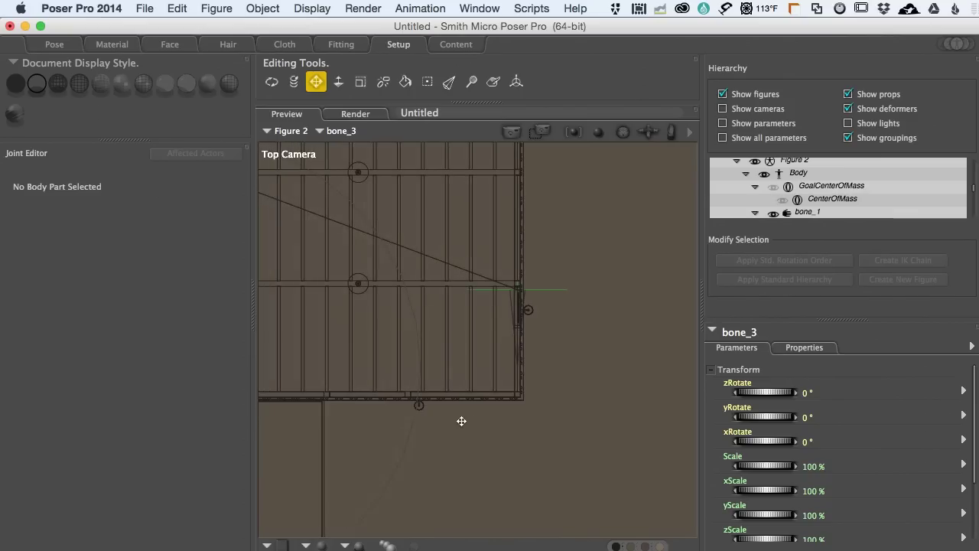
{"action": "scroll", "coordinate": [461, 421], "scroll_direction": "left", "scroll_amount": 10}
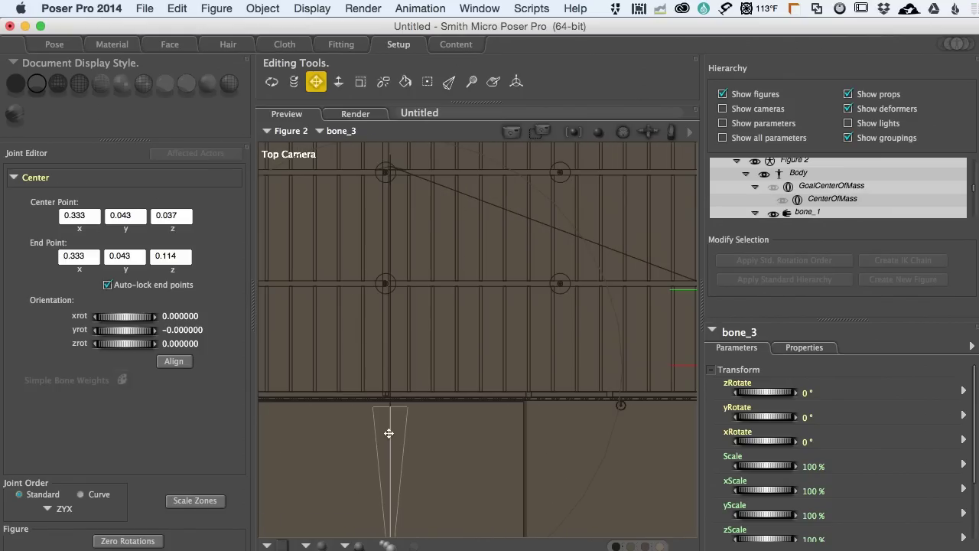
{"action": "scroll", "coordinate": [388, 433], "scroll_direction": "down", "scroll_amount": 3}
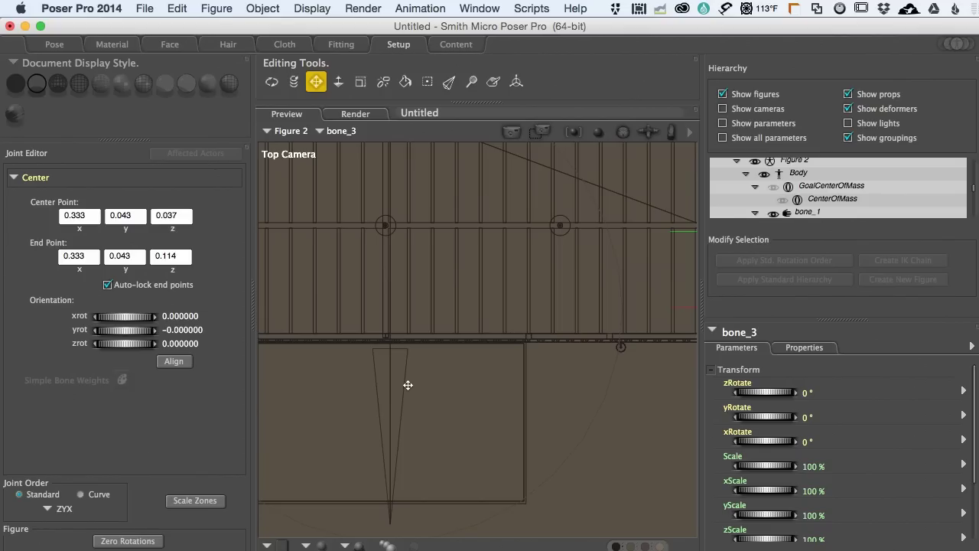
{"action": "key", "text": "super+semicolon"}
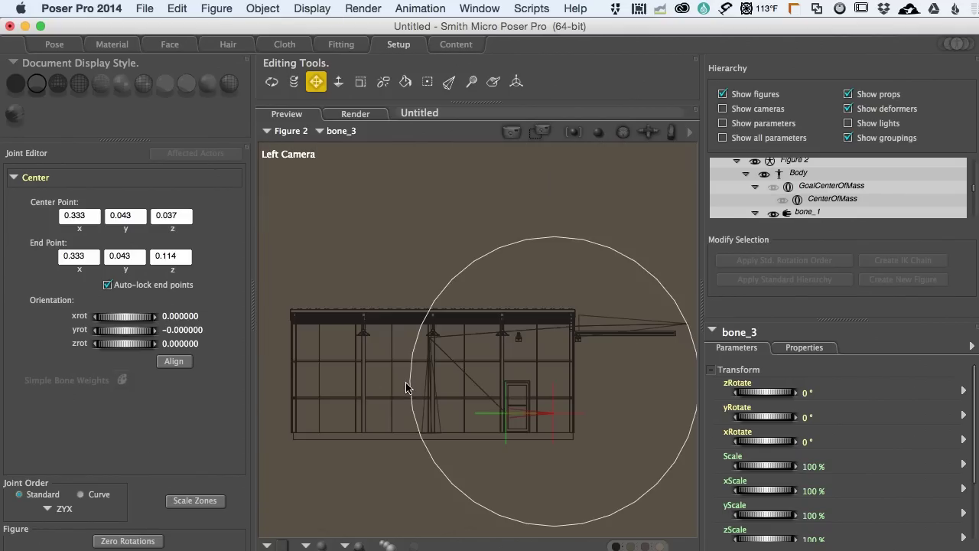
{"action": "left_click", "coordinate": [594, 313]}
{"action": "left_click_drag", "start_coordinate": [607, 345], "coordinate": [558, 355]}
{"action": "scroll", "coordinate": [548, 386], "scroll_direction": "up", "scroll_amount": 5}
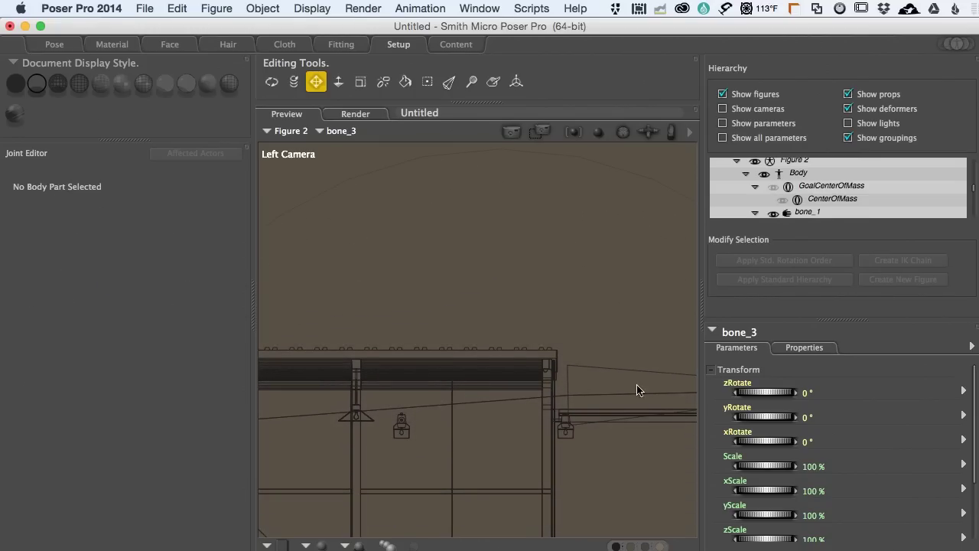
{"action": "left_click", "coordinate": [638, 393]}
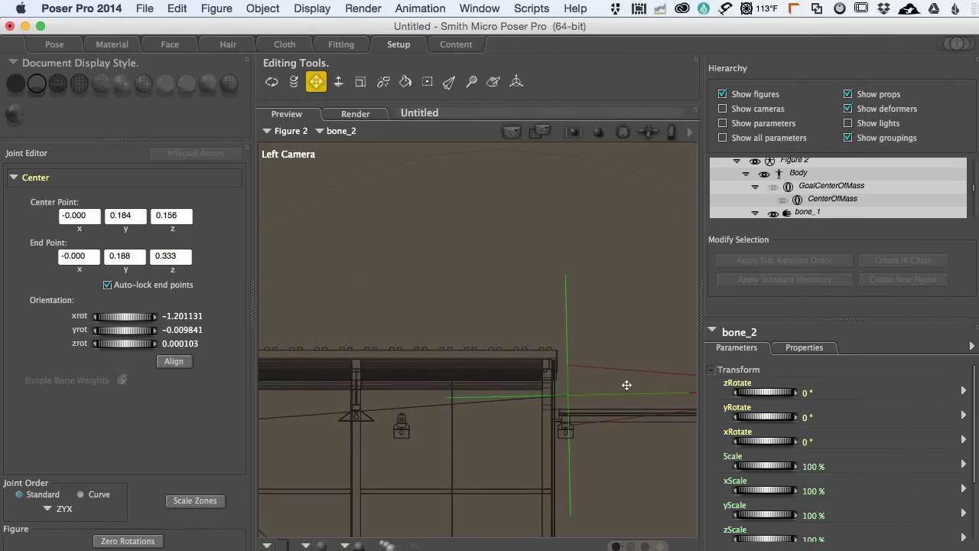
{"action": "left_click", "coordinate": [625, 385]}
{"action": "left_click", "coordinate": [553, 395]}
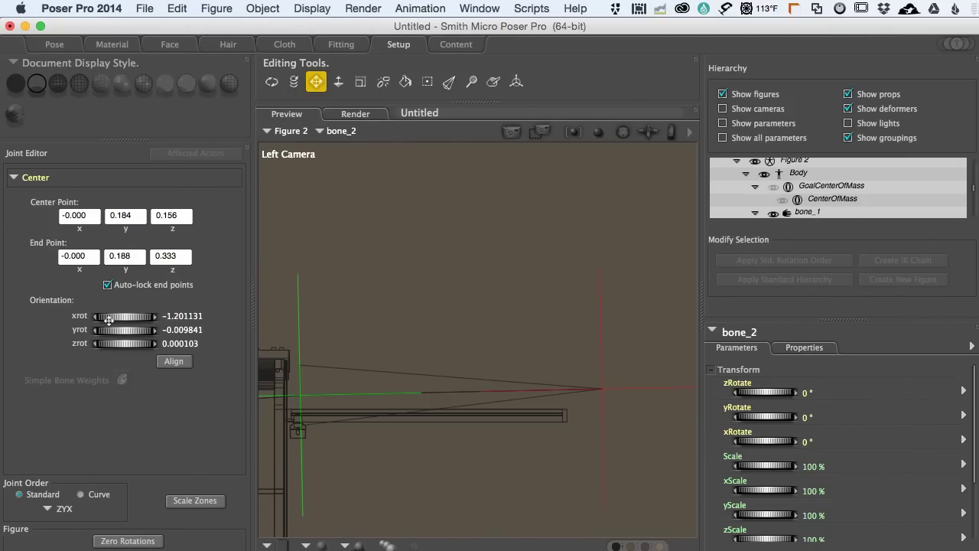
Set bone_2's xrot orientation to 0 and its end point's y value to 0.184.
{"action": "left_click", "coordinate": [190, 316]}
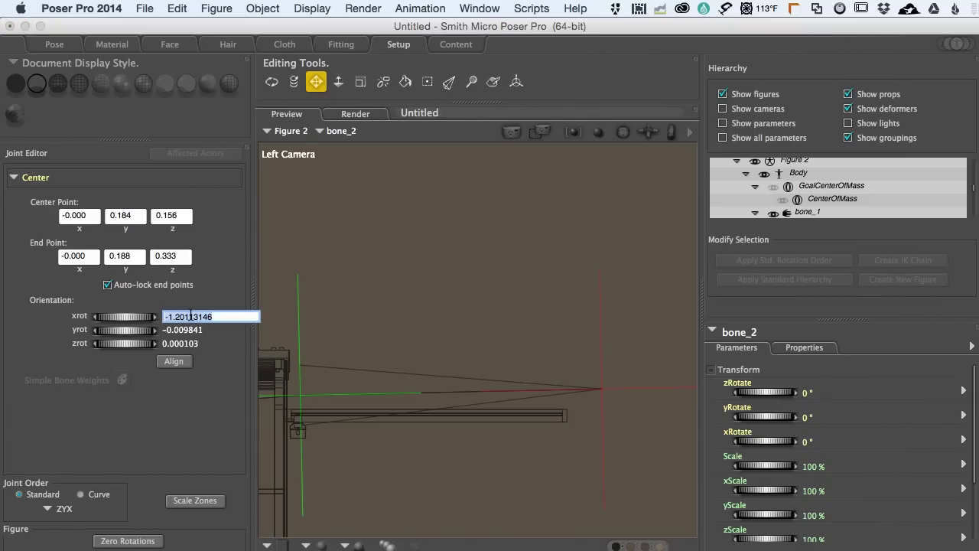
{"action": "type", "text": "0"}
{"action": "key", "text": "Return"}
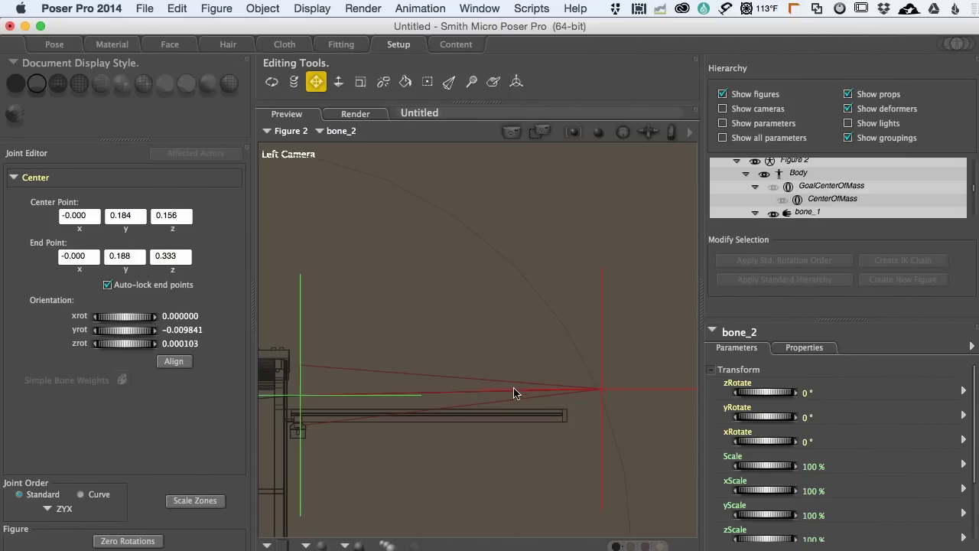
{"action": "left_click", "coordinate": [131, 256]}
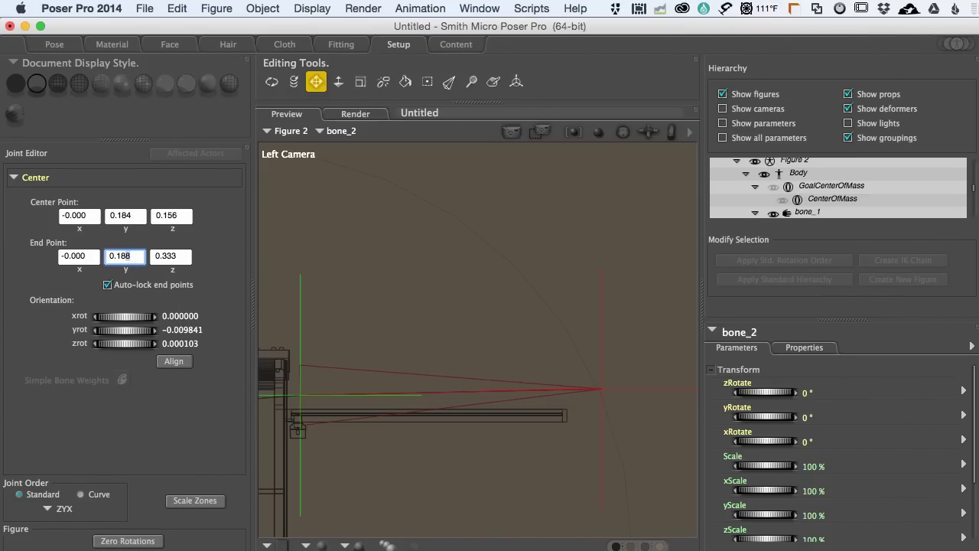
{"action": "key", "text": "Return"}
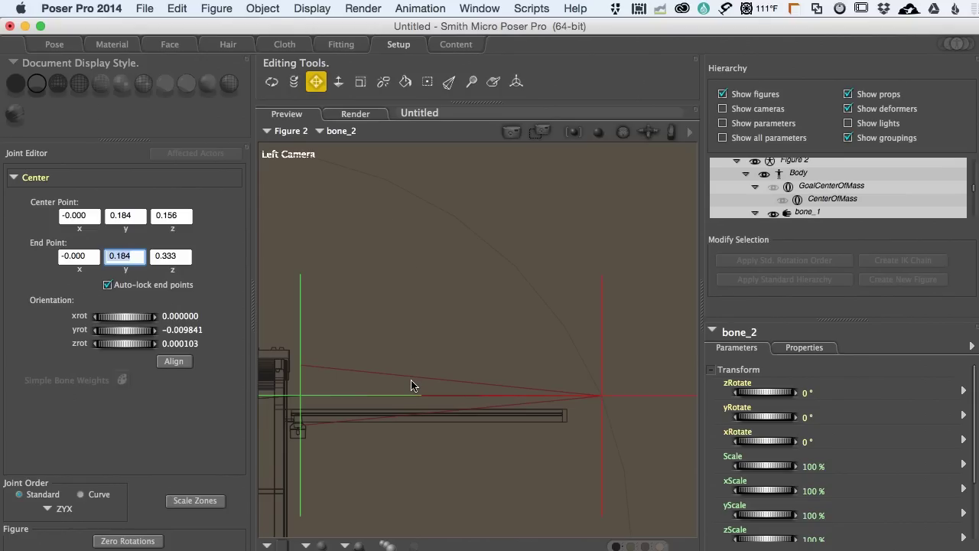
Move bone_2 onto the overhanging door panel, with its center at about y 0.174 and z 0.146.
{"action": "left_click_drag", "start_coordinate": [413, 382], "coordinate": [408, 401]}
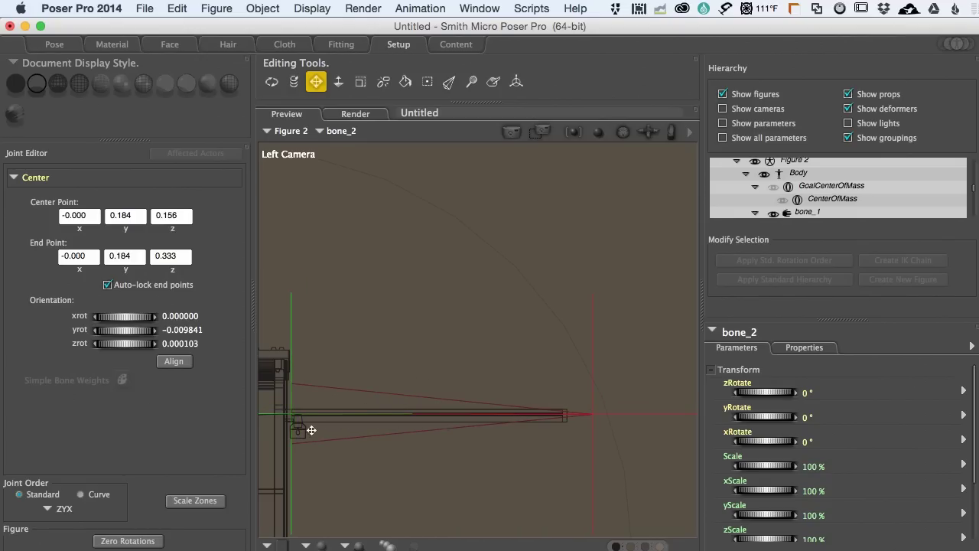
{"action": "left_click", "coordinate": [350, 362]}
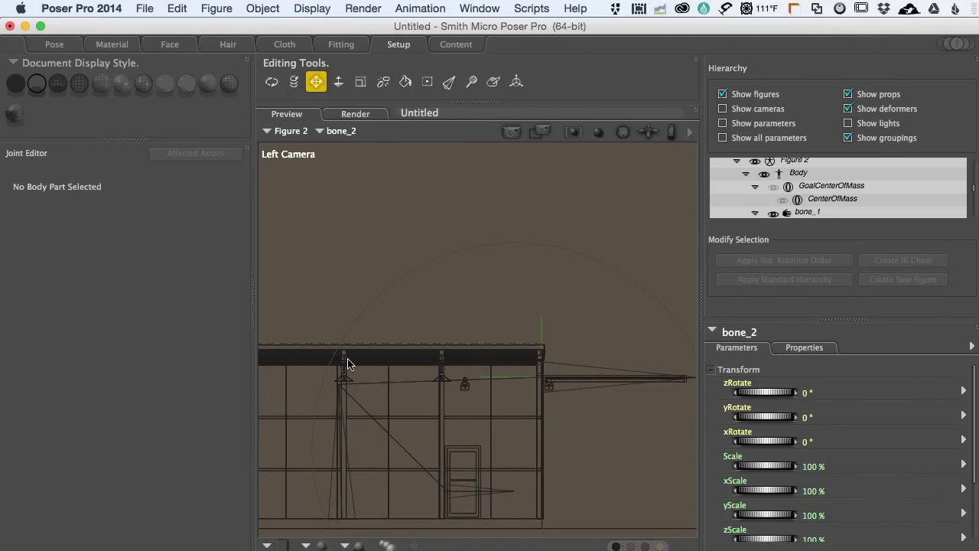
{"action": "left_click", "coordinate": [383, 380]}
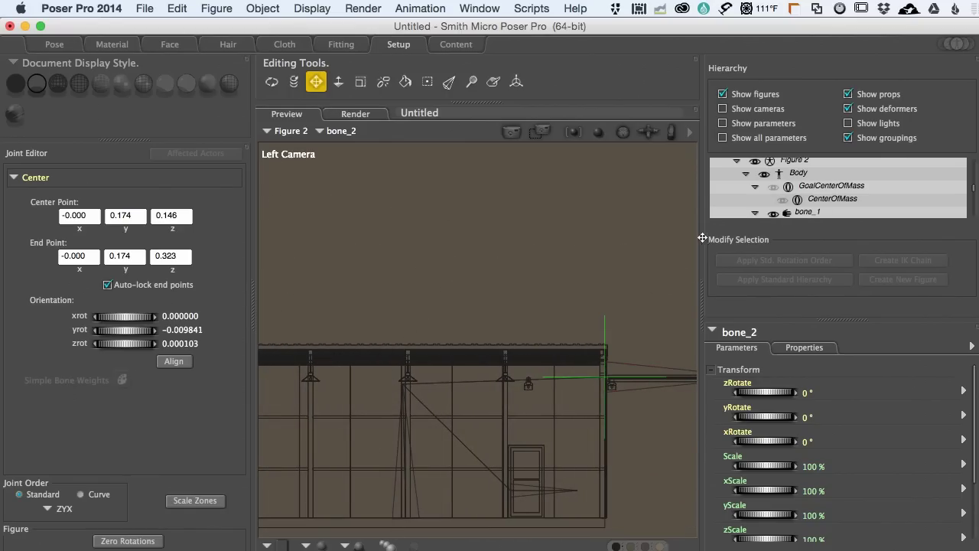
Rename bone_3, the small side door's bone, as SmallDoor in the hierarchy and show its properties.
{"action": "scroll", "coordinate": [834, 197], "scroll_direction": "down", "scroll_amount": 3}
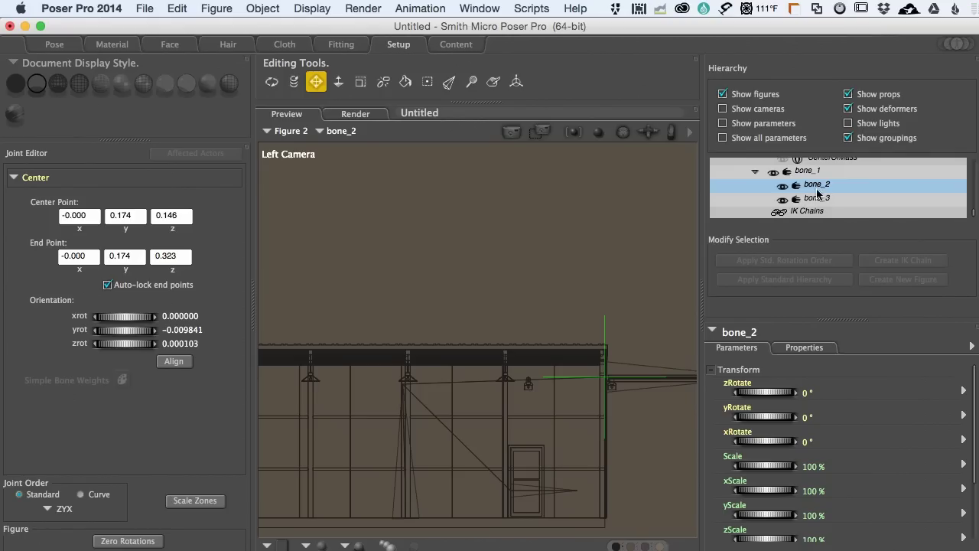
{"action": "left_click", "coordinate": [811, 197]}
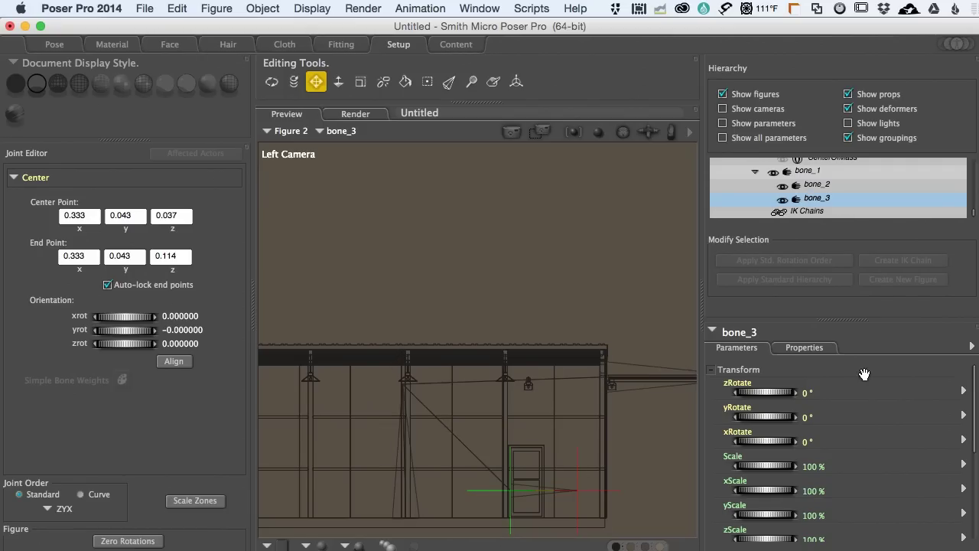
{"action": "left_click", "coordinate": [804, 348]}
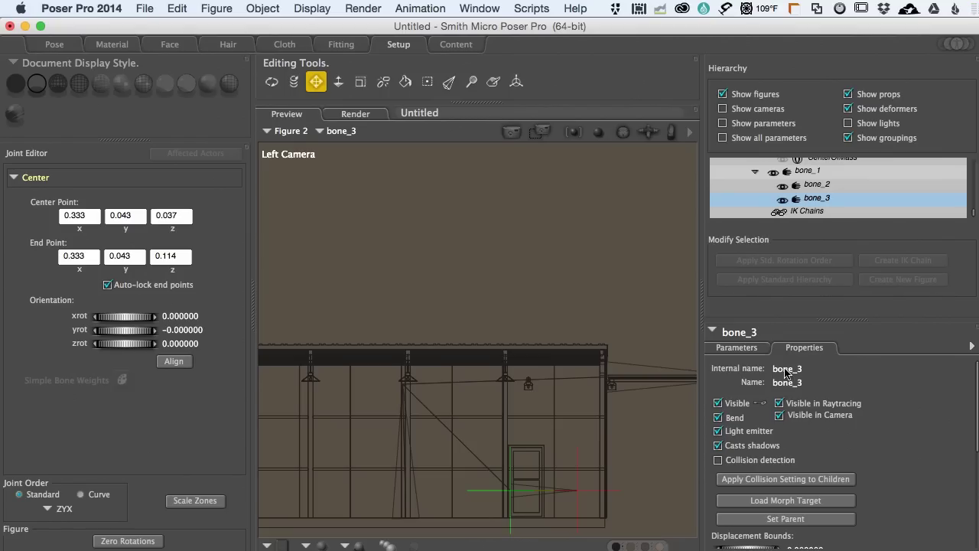
{"action": "left_click", "coordinate": [785, 369]}
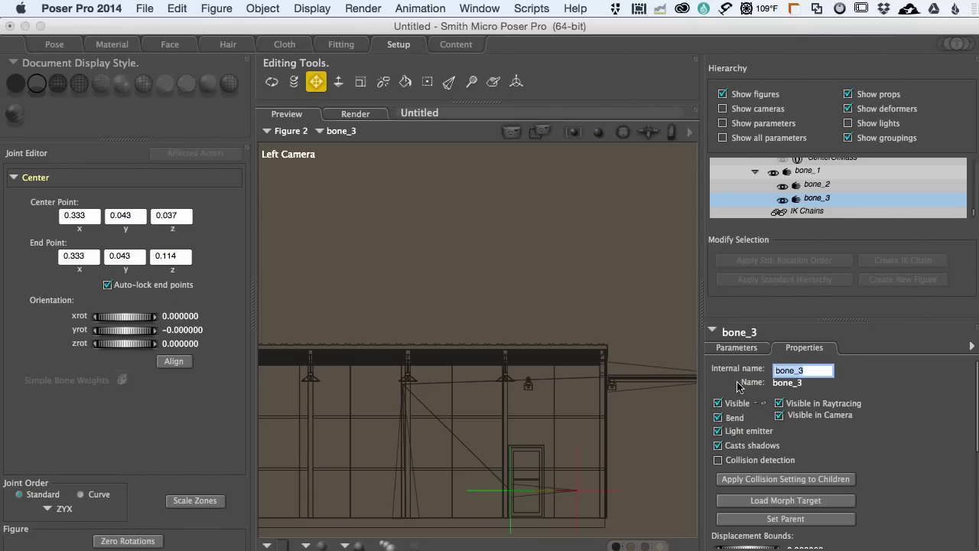
{"action": "left_click", "coordinate": [811, 199]}
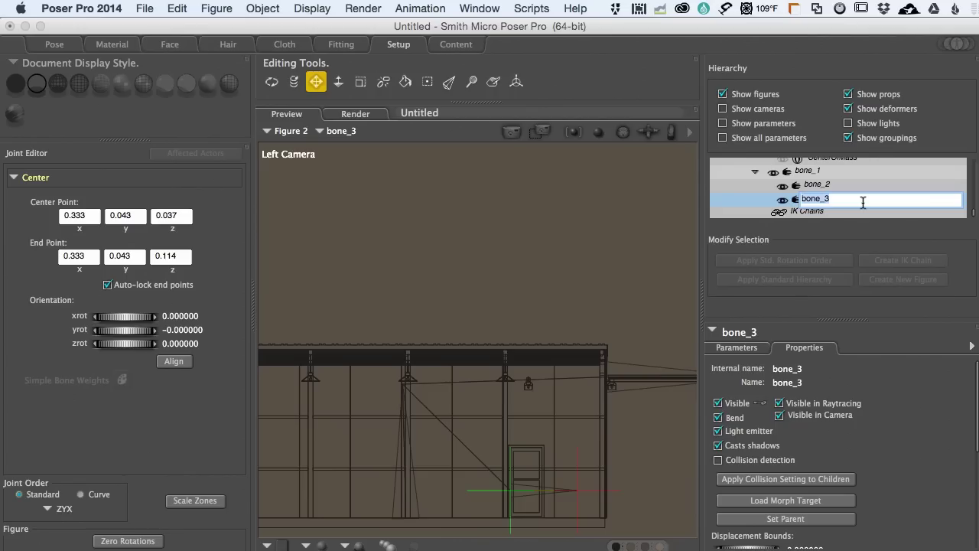
{"action": "type", "text": "SmallDoor"}
{"action": "key", "text": "Return"}
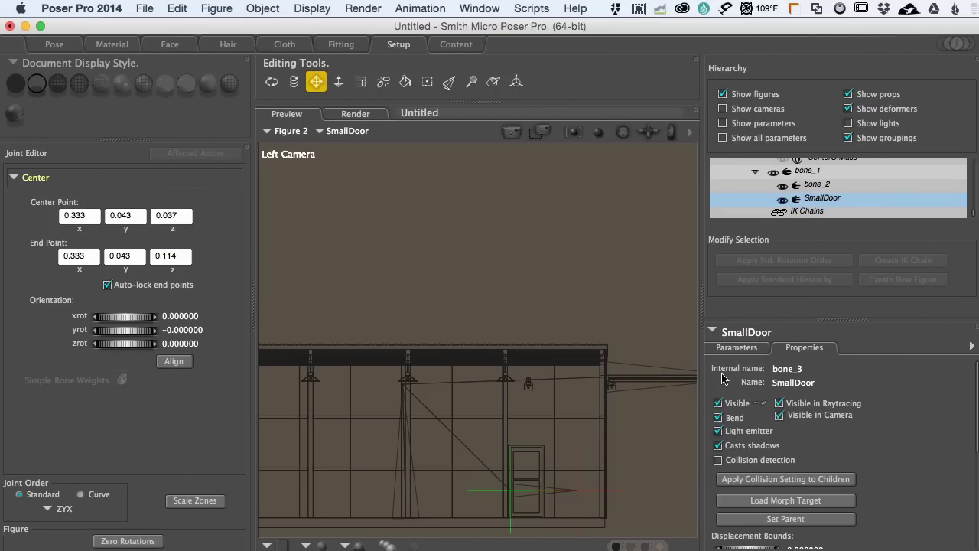
Copy the name SmallDoor into the same bone's internal name.
{"action": "left_click", "coordinate": [795, 384]}
{"action": "key", "text": "super+c"}
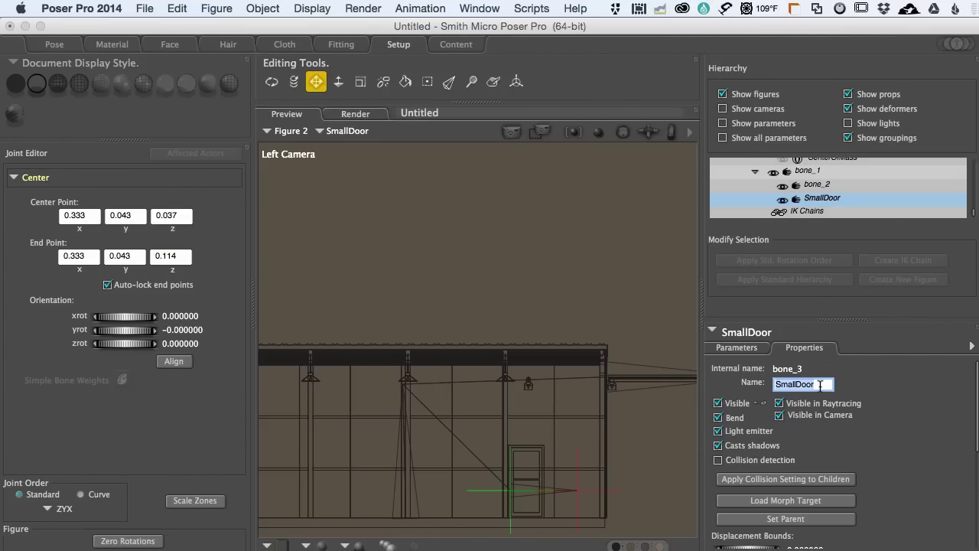
{"action": "left_click", "coordinate": [785, 369]}
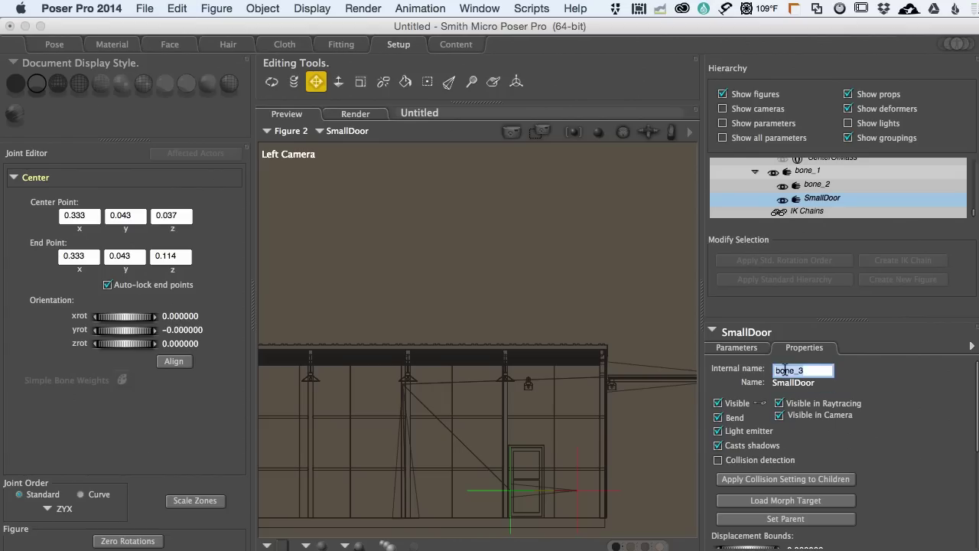
{"action": "key", "text": "super+v"}
Rename bone_2 as BigDoor, giving it the same internal name.
{"action": "left_click", "coordinate": [815, 184]}
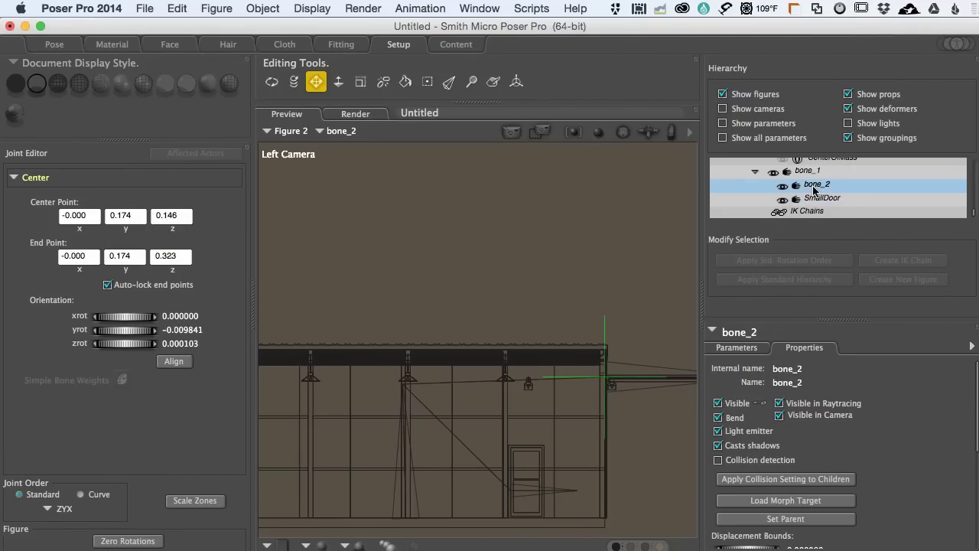
{"action": "left_click", "coordinate": [799, 383]}
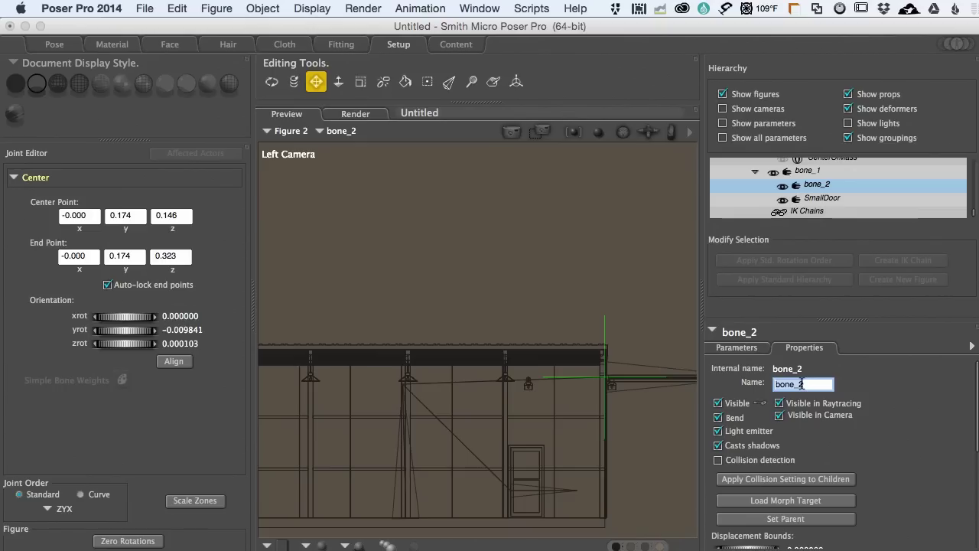
{"action": "type", "text": "BigDoor"}
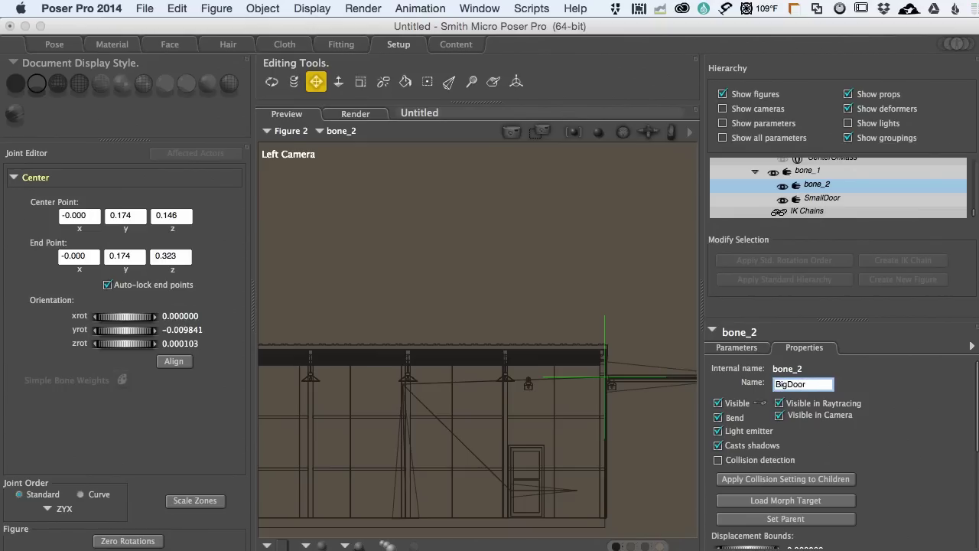
{"action": "key", "text": "Return"}
{"action": "key", "text": "super+c"}
{"action": "left_click", "coordinate": [797, 370]}
{"action": "key", "text": "super+v"}
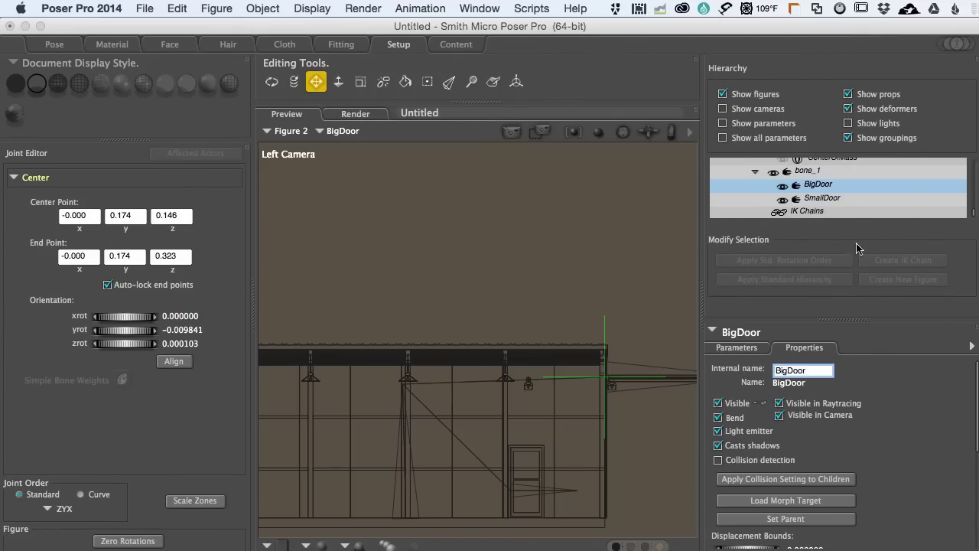
Set both the internal name and the name of bone_1 to Main.
{"action": "left_click", "coordinate": [814, 172]}
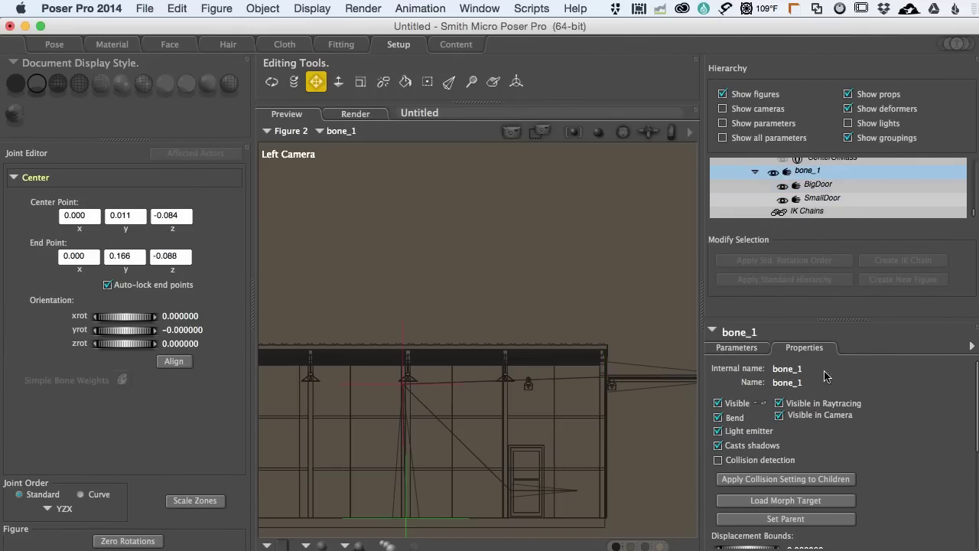
{"action": "left_click", "coordinate": [795, 369]}
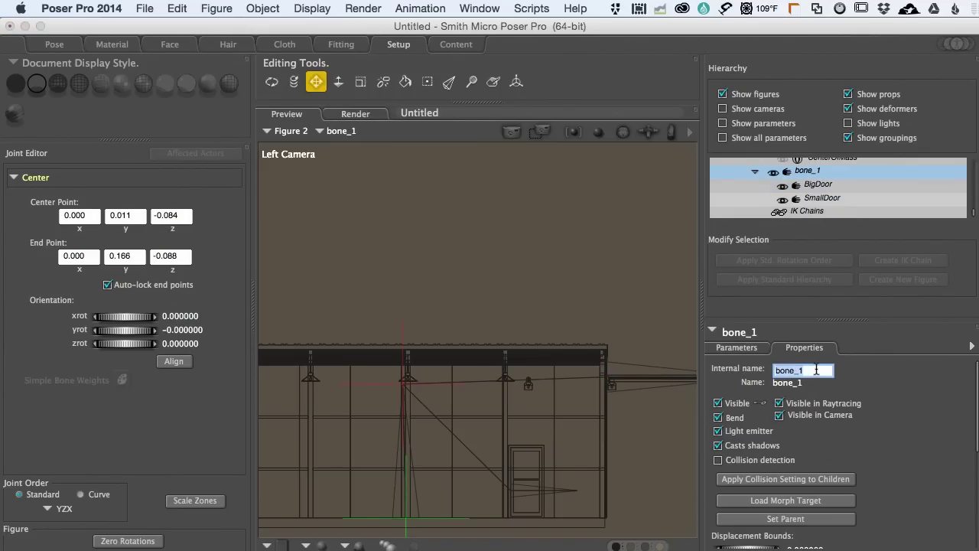
{"action": "type", "text": "Main"}
{"action": "left_click", "coordinate": [796, 384]}
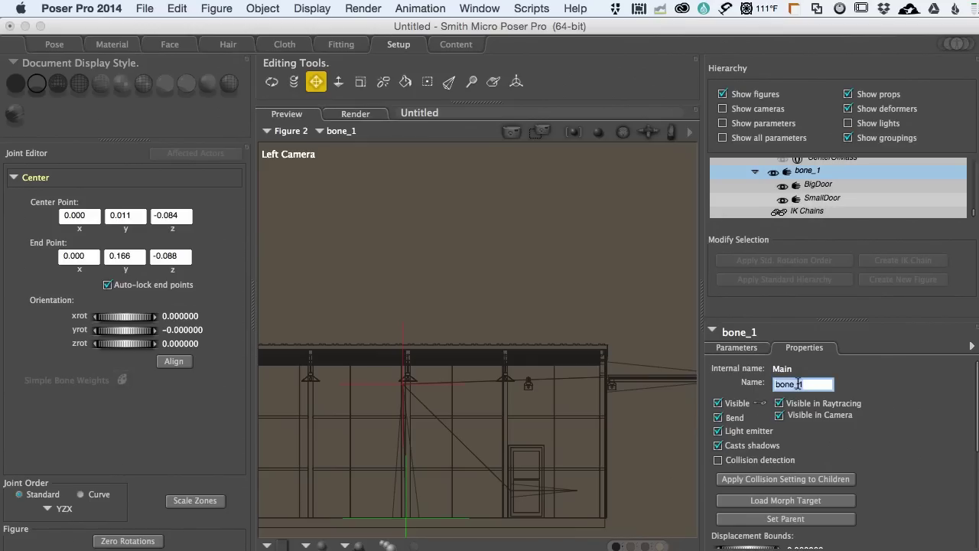
{"action": "type", "text": "Main"}
{"action": "key", "text": "Return"}
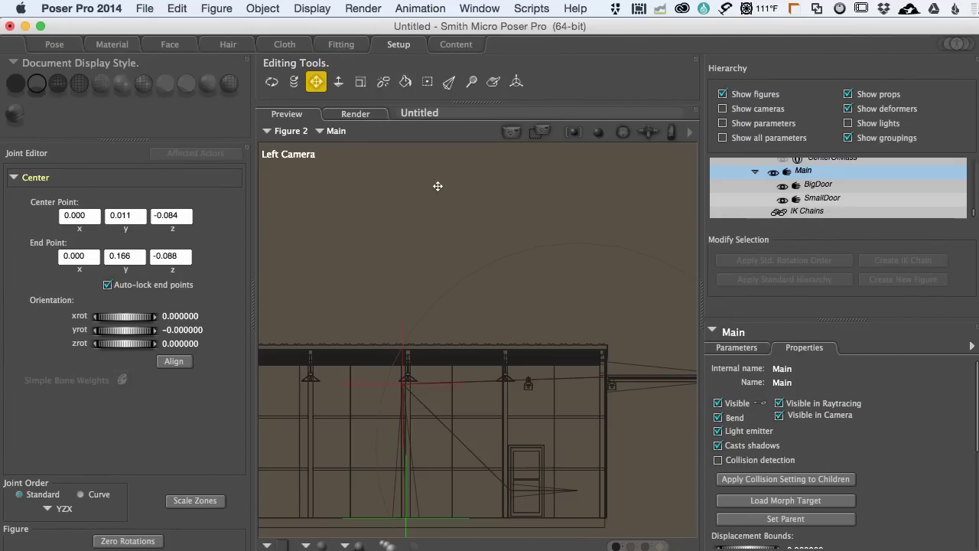
View the hangar through the Posing Camera in a smooth-shaded document display style.
{"action": "key", "text": "super+comma"}
{"action": "left_click_drag", "start_coordinate": [382, 219], "coordinate": [406, 254]}
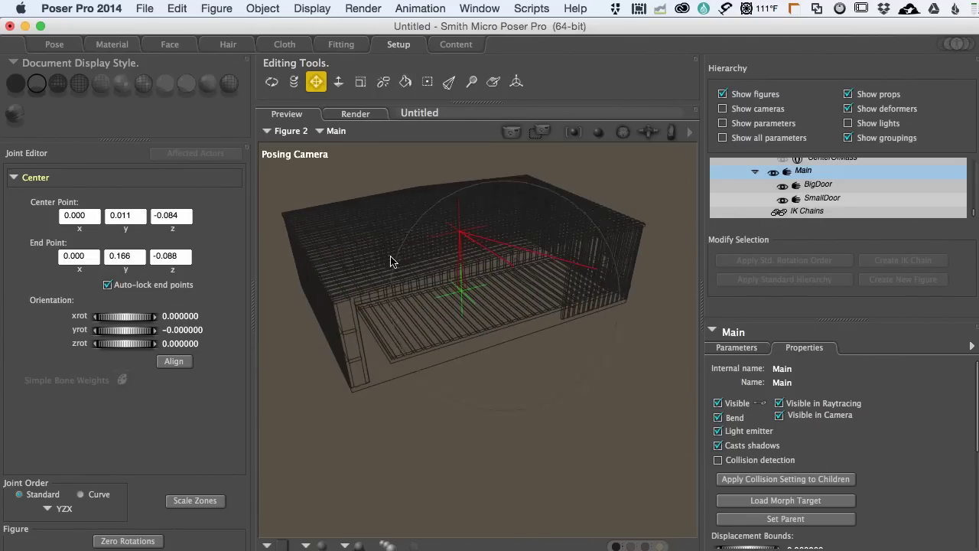
{"action": "left_click", "coordinate": [35, 82]}
{"action": "left_click", "coordinate": [187, 85]}
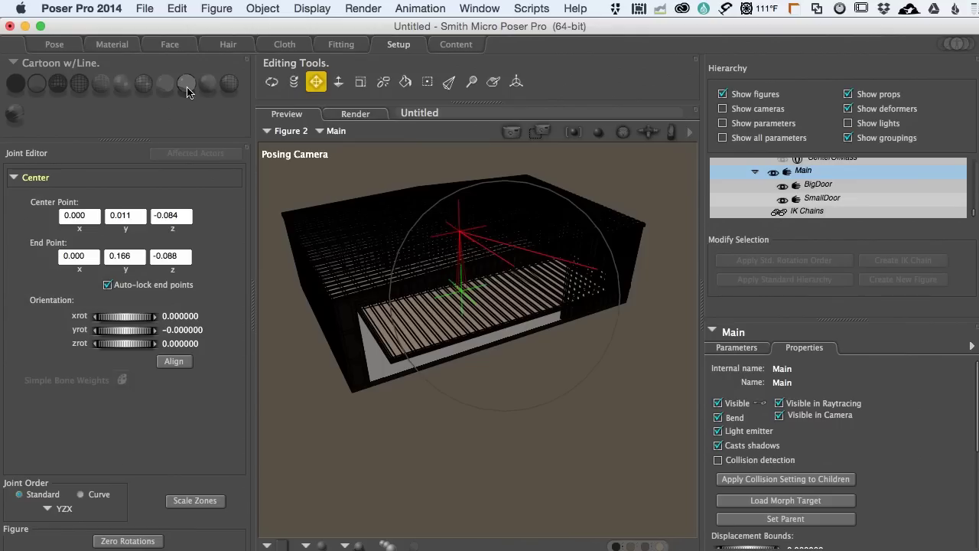
{"action": "left_click", "coordinate": [207, 84]}
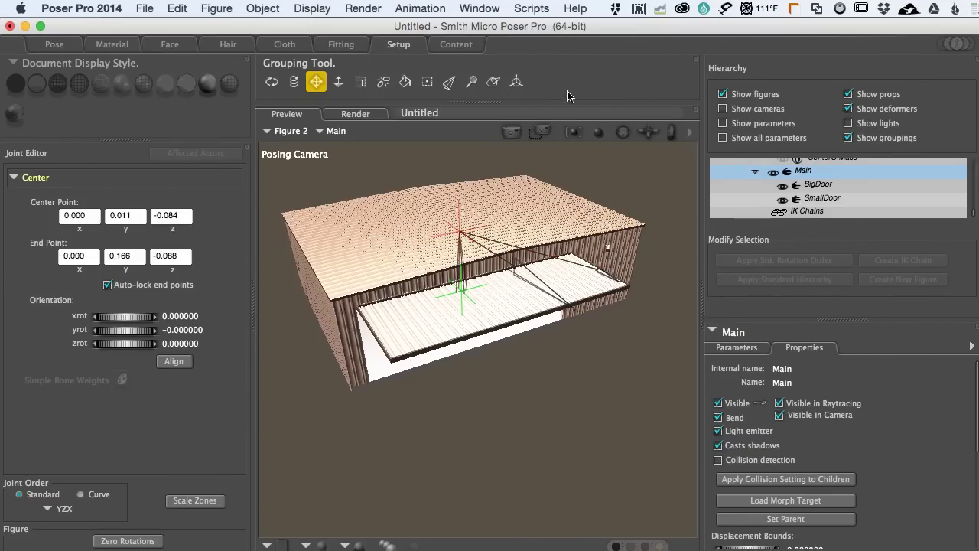
Open the Group Editor on the airhangr mesh and inspect its Hframe polygon group from a low viewpoint.
{"action": "left_click", "coordinate": [427, 82]}
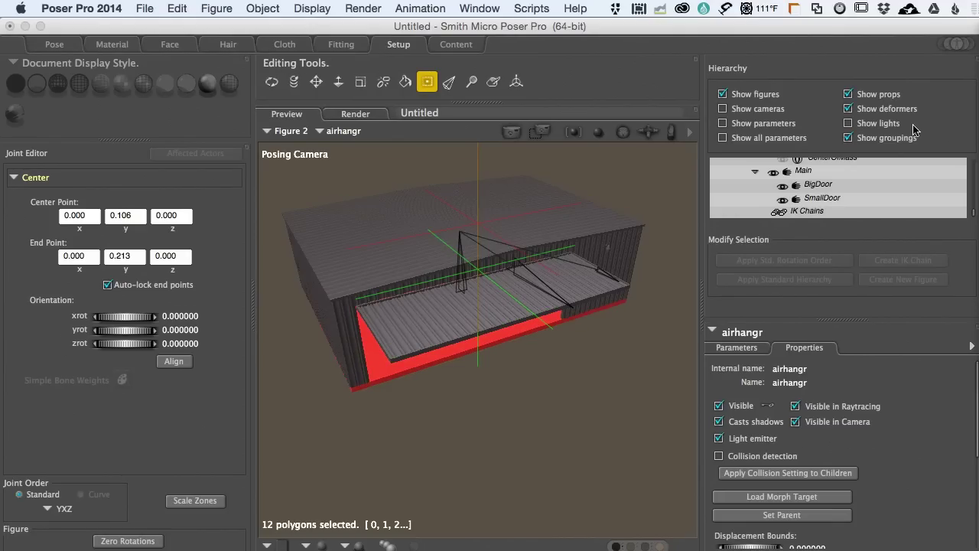
{"action": "left_click_drag", "start_coordinate": [873, 44], "coordinate": [740, 34]}
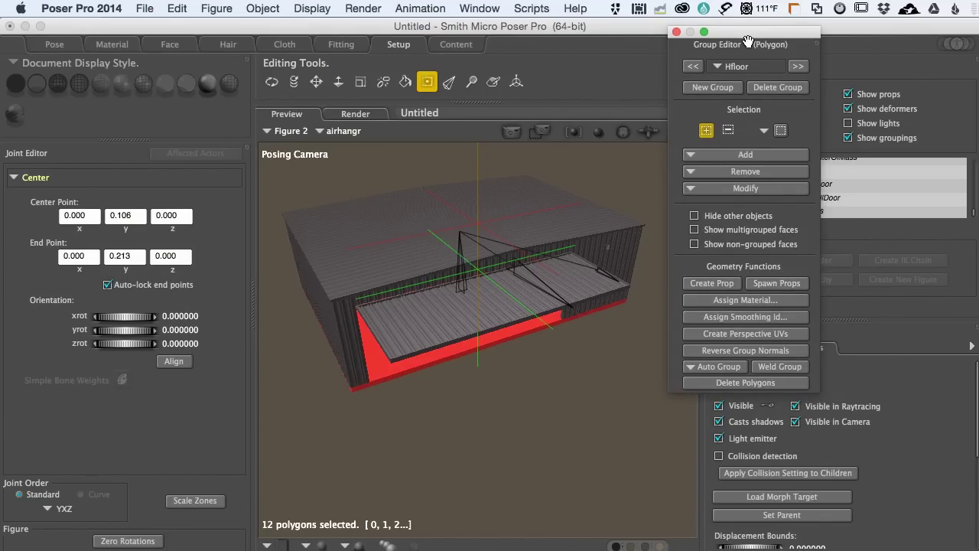
{"action": "left_click", "coordinate": [718, 68]}
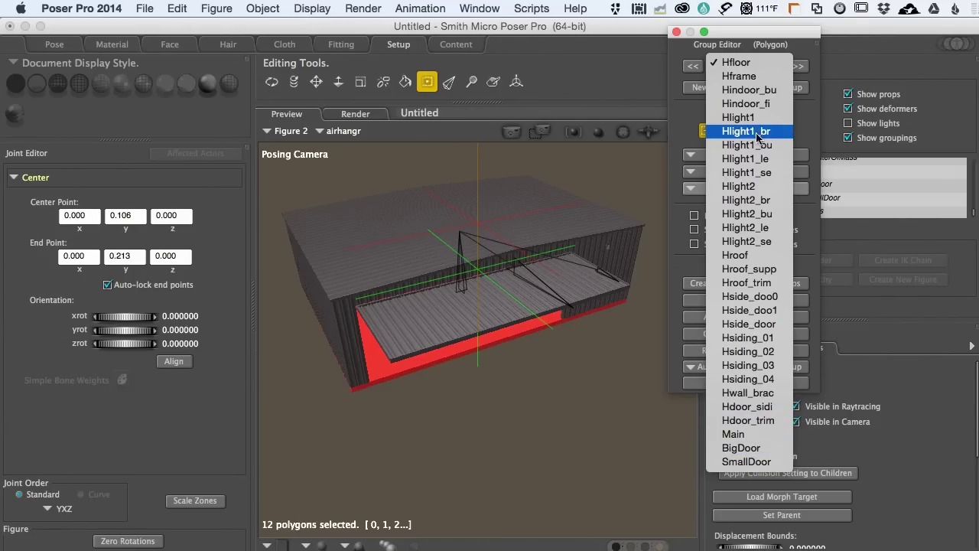
{"action": "left_click", "coordinate": [738, 75]}
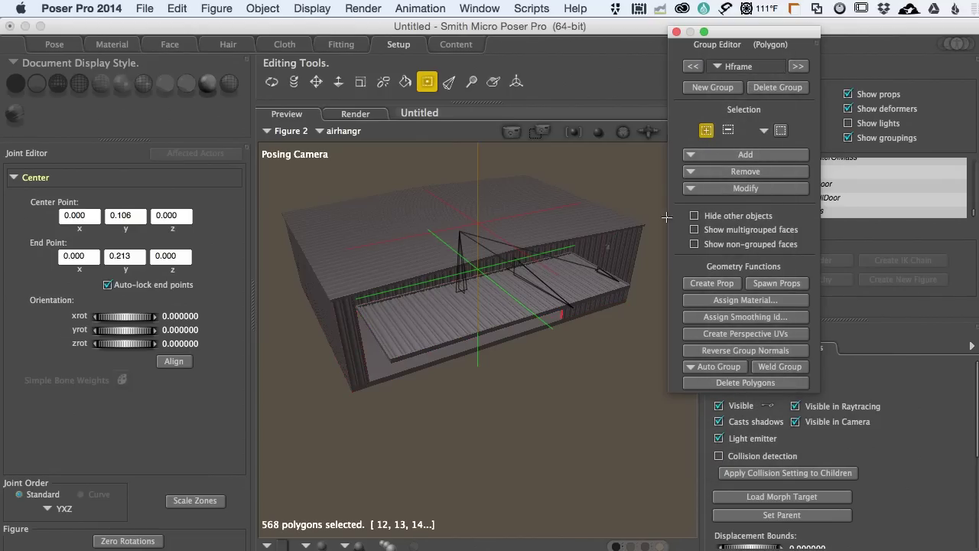
{"action": "left_click_drag", "start_coordinate": [499, 376], "coordinate": [503, 343]}
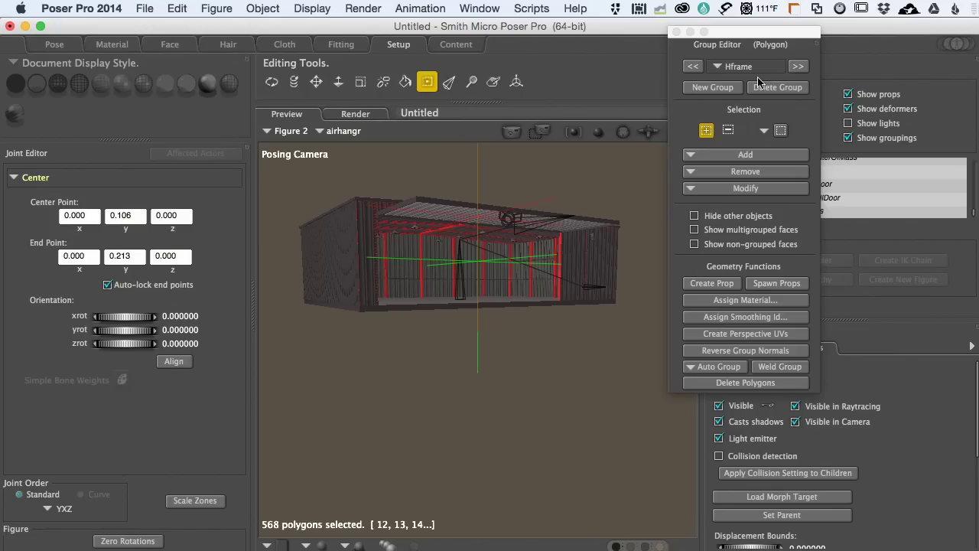
Highlight the Hside_doo0 polygon group and examine it up close on the small door in the side wall.
{"action": "left_click", "coordinate": [719, 67]}
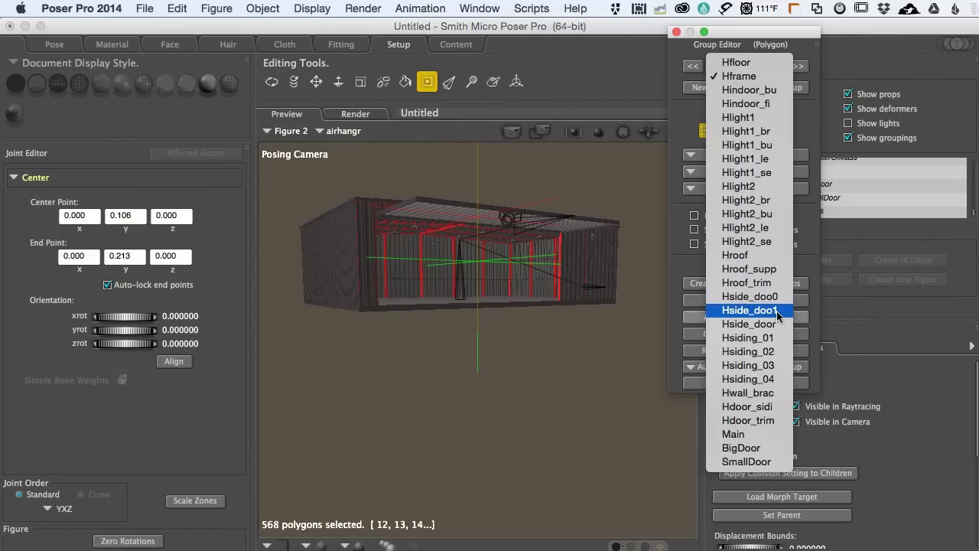
{"action": "left_click", "coordinate": [753, 298]}
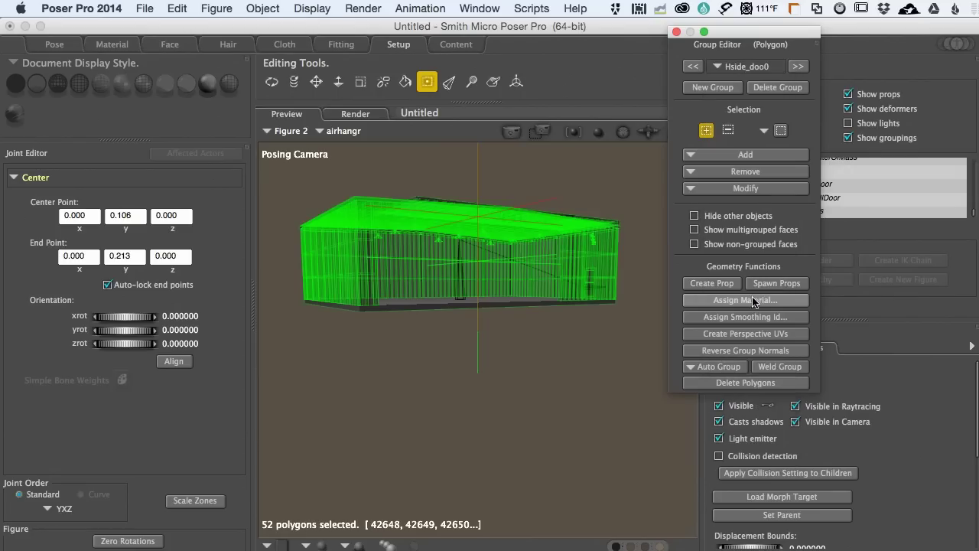
{"action": "key", "text": "r"}
{"action": "left_click_drag", "start_coordinate": [589, 306], "coordinate": [513, 293]}
{"action": "key", "text": "t"}
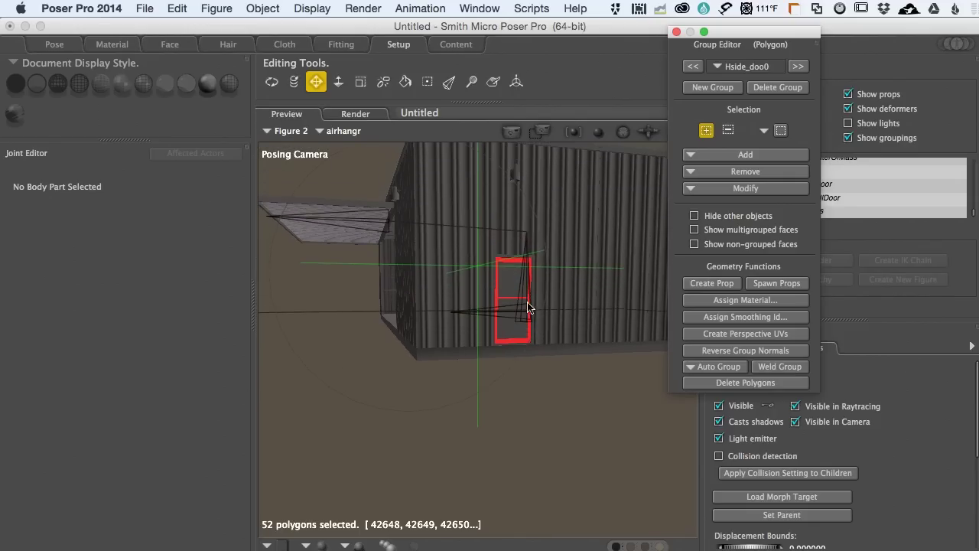
{"action": "left_click", "coordinate": [623, 312]}
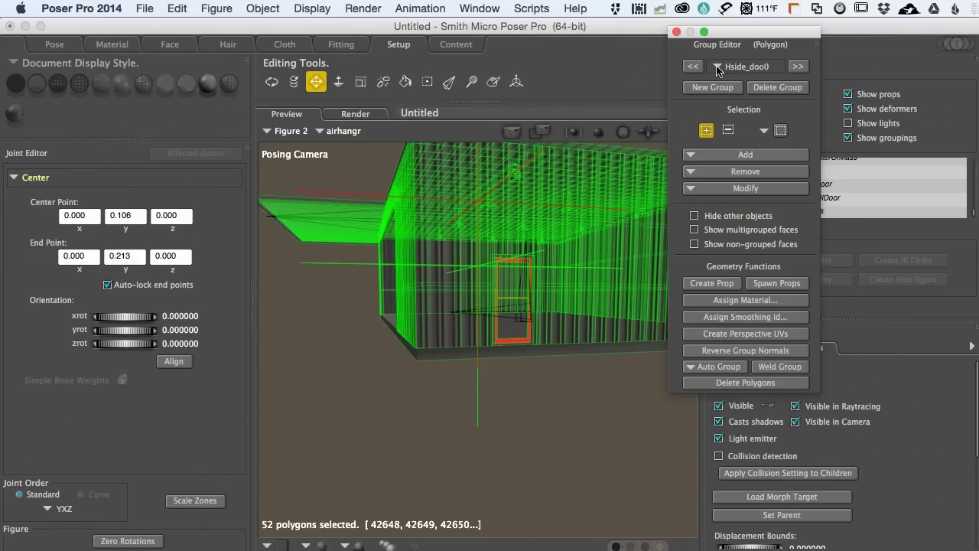
Highlight the Hside_doo1 and Hside_door groups in turn to check which parts of the side door they cover.
{"action": "left_click", "coordinate": [718, 69]}
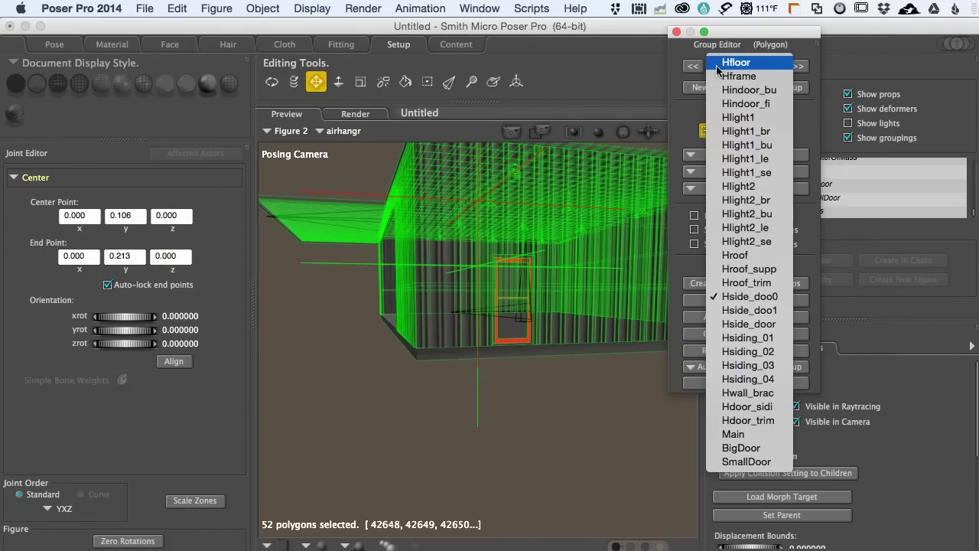
{"action": "left_click", "coordinate": [772, 311]}
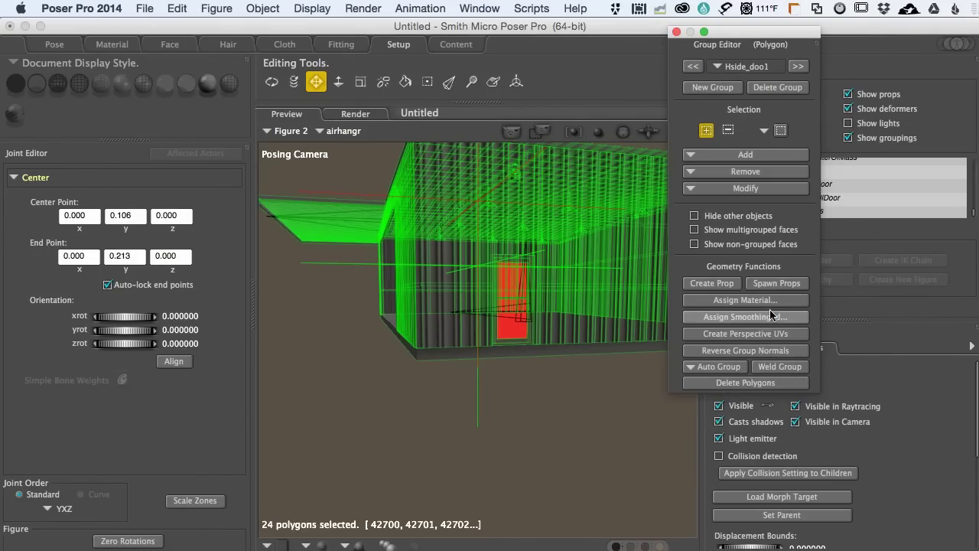
{"action": "left_click", "coordinate": [719, 70]}
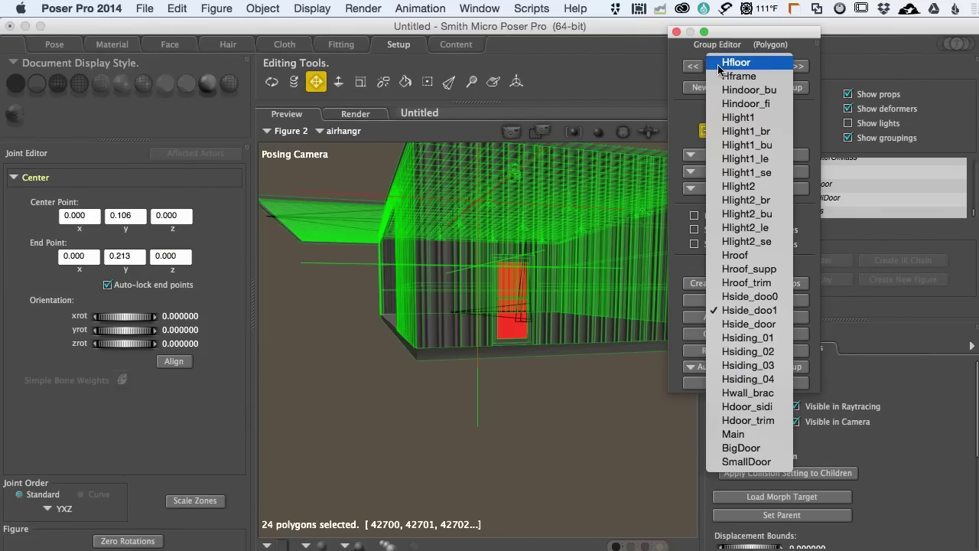
{"action": "left_click", "coordinate": [766, 325]}
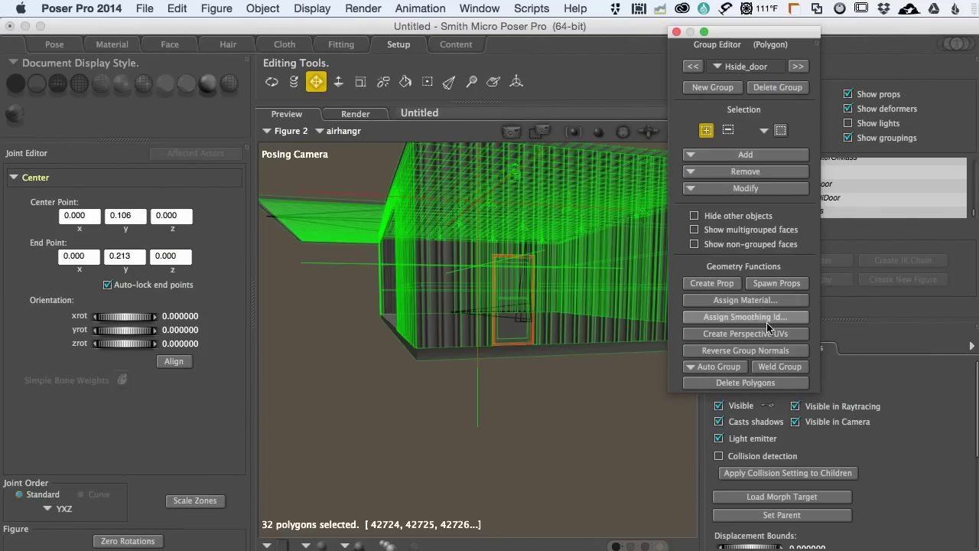
Highlight the Hdoor_sidi group and examine it on the overhanging door from the front of the hangar.
{"action": "left_click", "coordinate": [721, 69]}
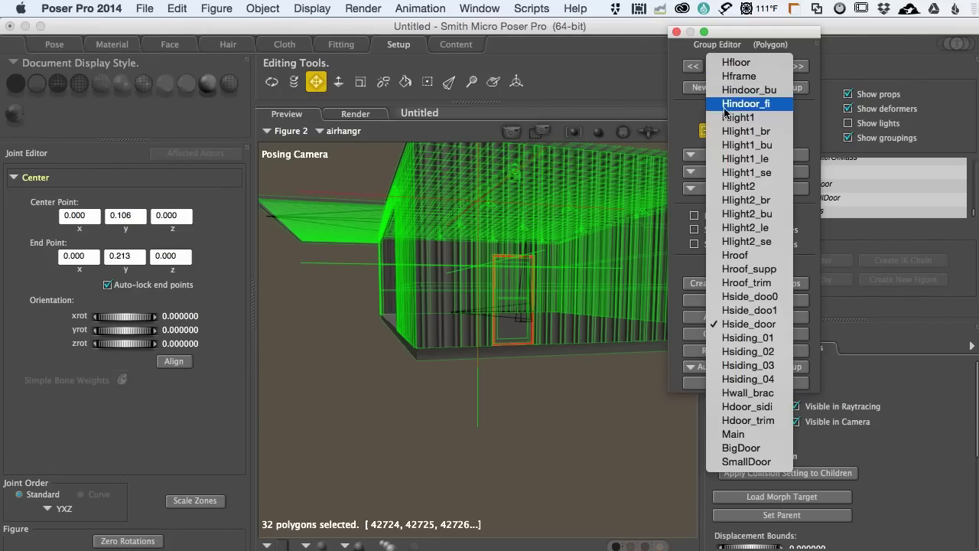
{"action": "left_click", "coordinate": [748, 406]}
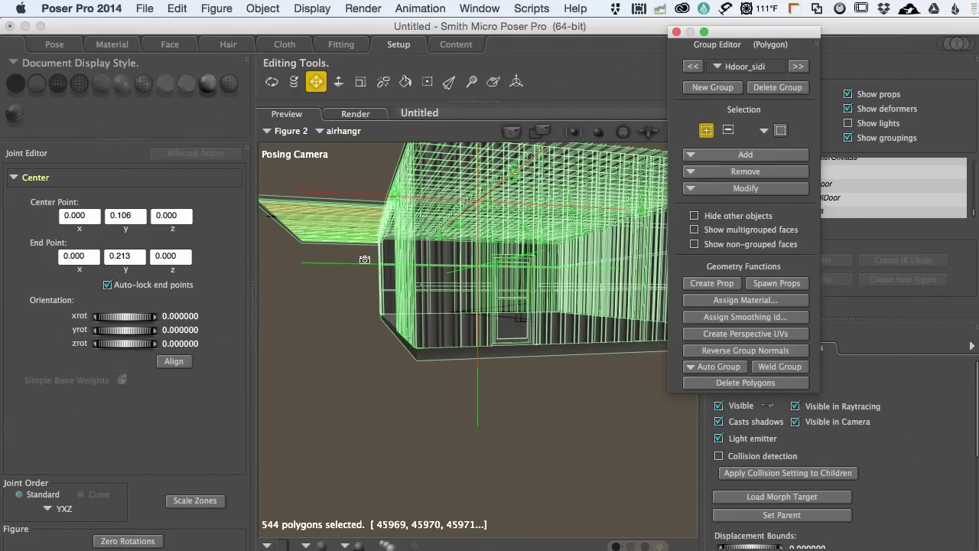
{"action": "key", "text": "r"}
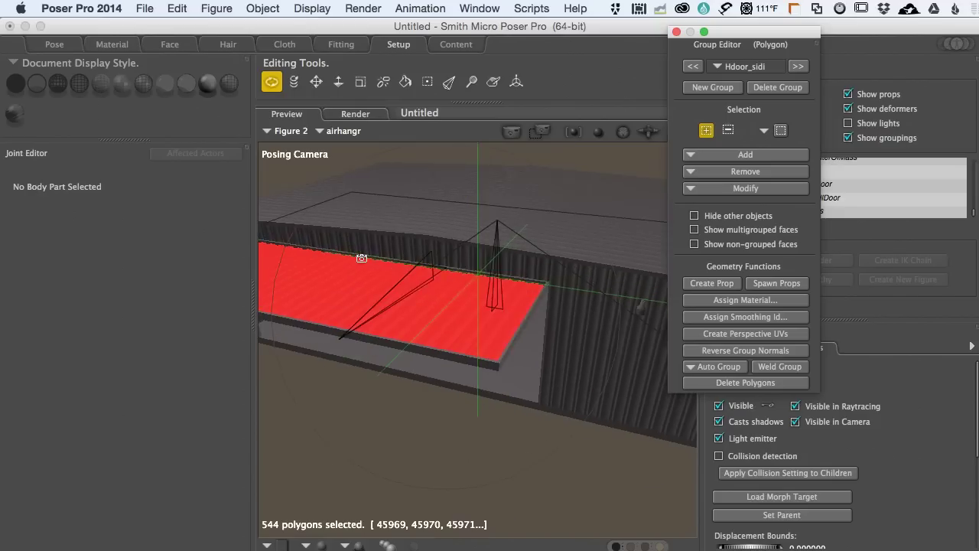
Highlight the Hdoor_trim group to check which part of the overhanging door it covers.
{"action": "left_click", "coordinate": [375, 273]}
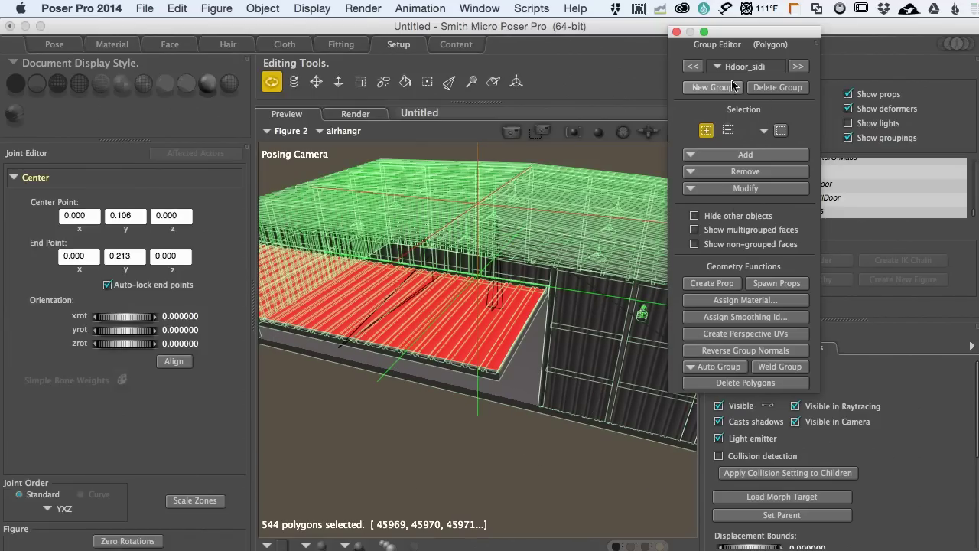
{"action": "left_click", "coordinate": [718, 70]}
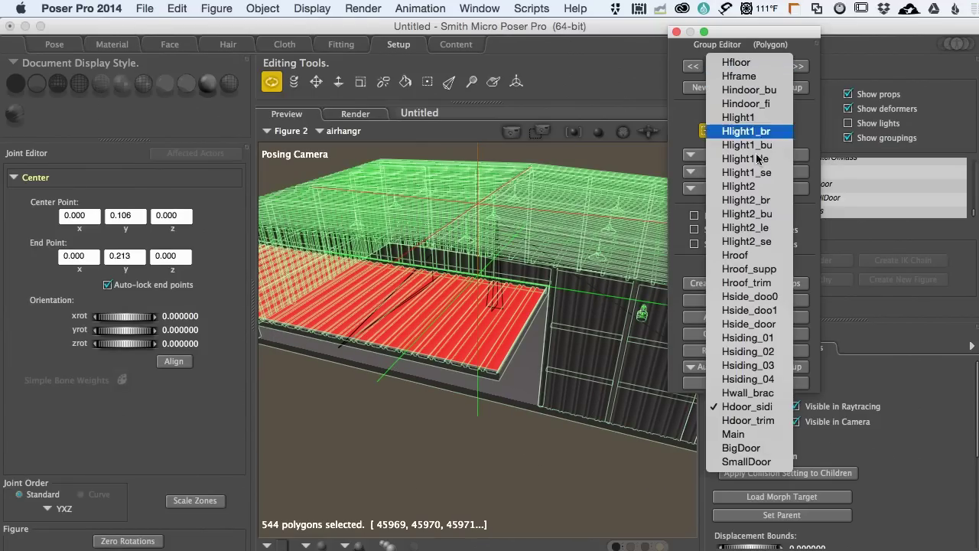
{"action": "left_click", "coordinate": [770, 420]}
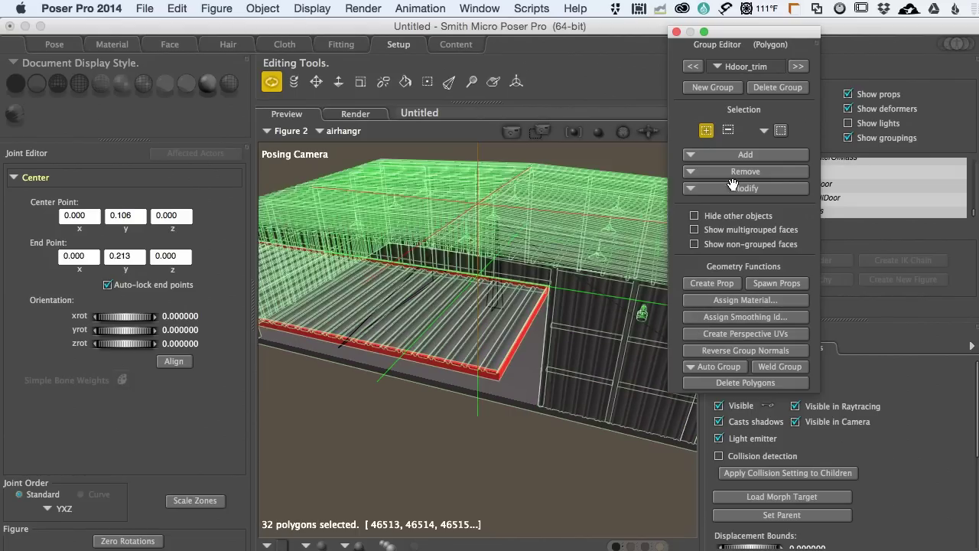
Make BigDoor the current polygon group and marquee-select the polygons at the overhanging door's near end.
{"action": "left_click", "coordinate": [719, 69]}
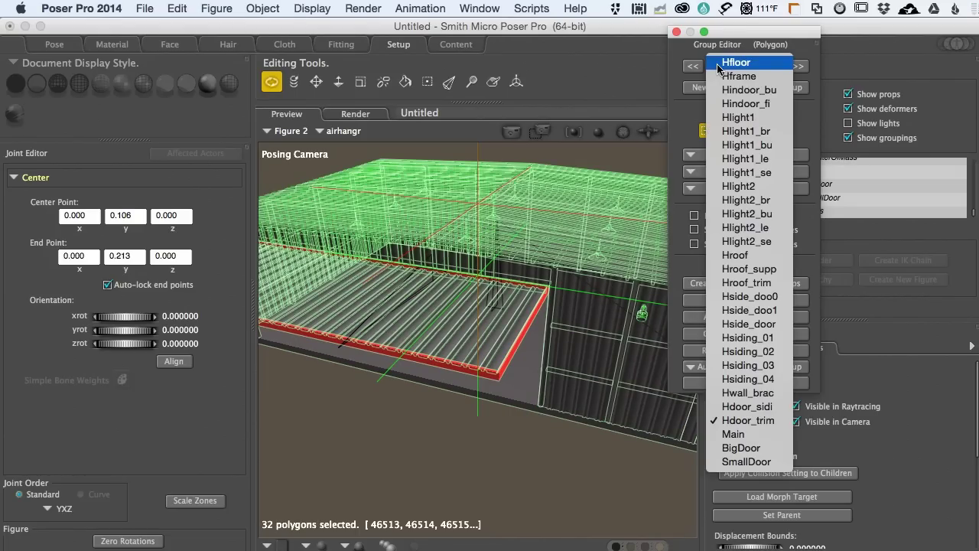
{"action": "left_click", "coordinate": [734, 448]}
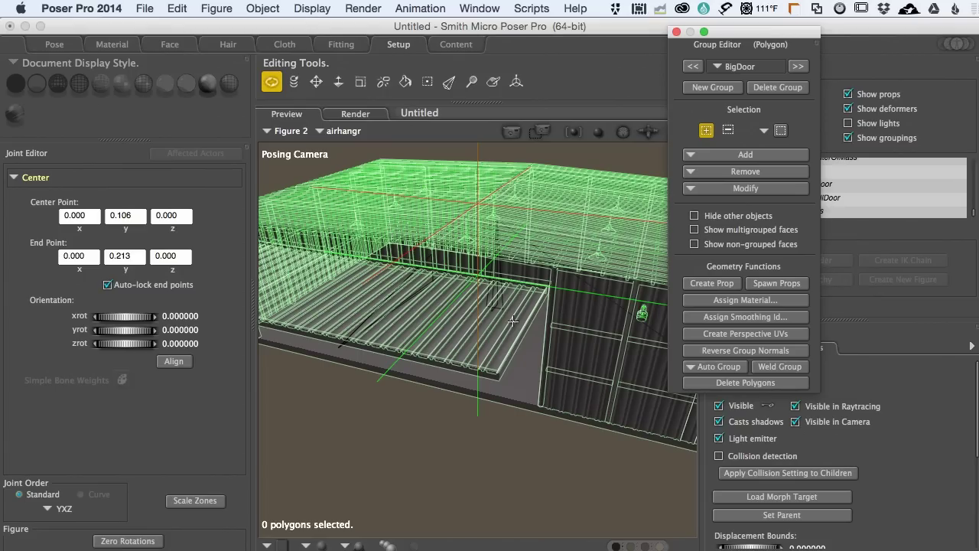
{"action": "left_click_drag", "start_coordinate": [459, 414], "coordinate": [355, 361]}
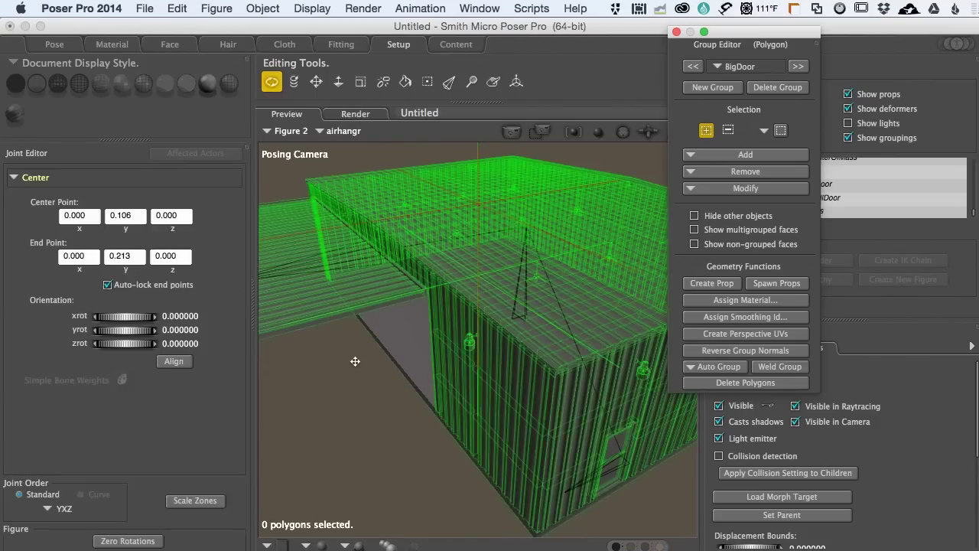
{"action": "key", "text": "t"}
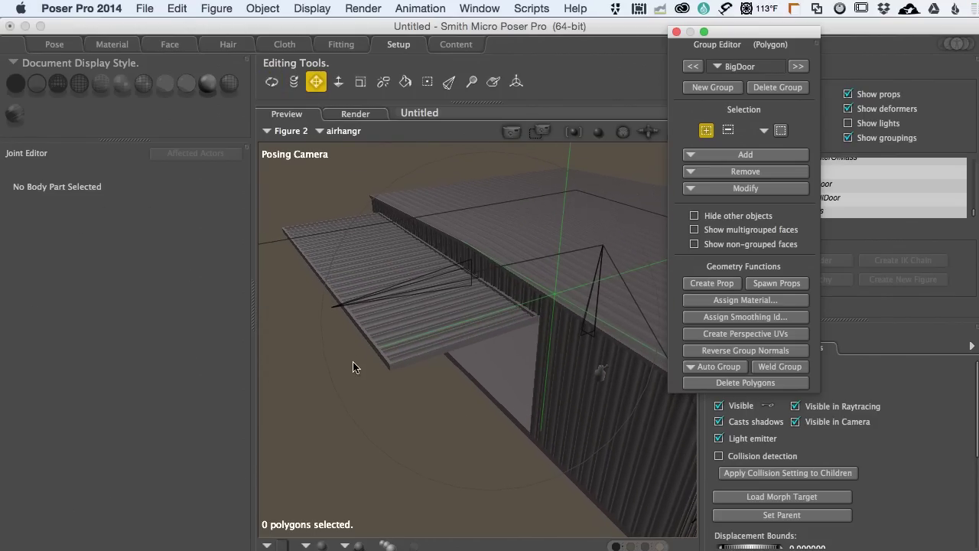
{"action": "left_click", "coordinate": [362, 383]}
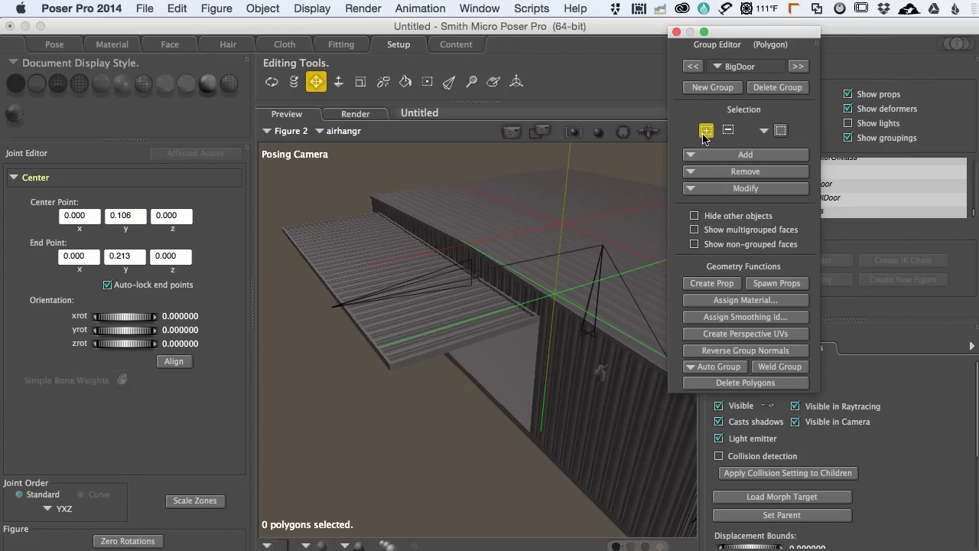
{"action": "left_click", "coordinate": [763, 131]}
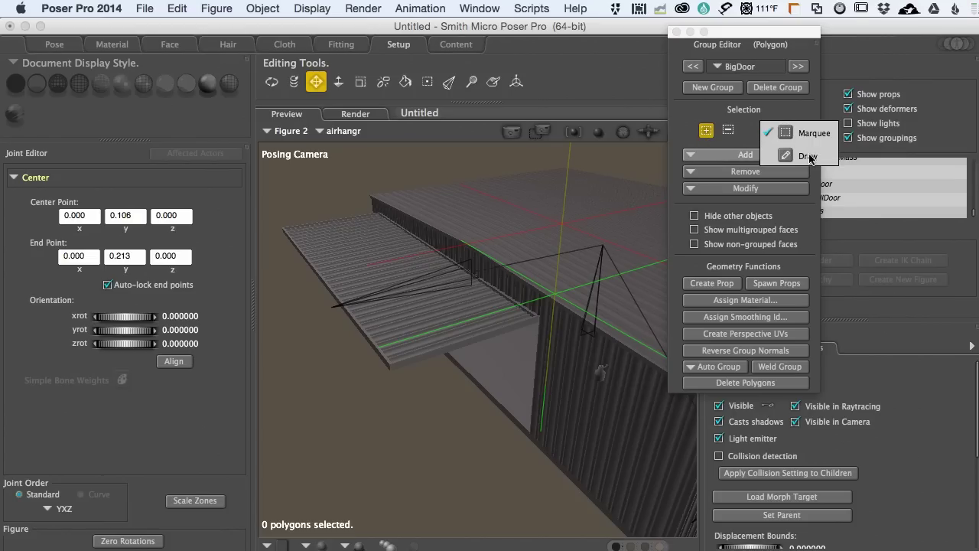
{"action": "left_click", "coordinate": [773, 132]}
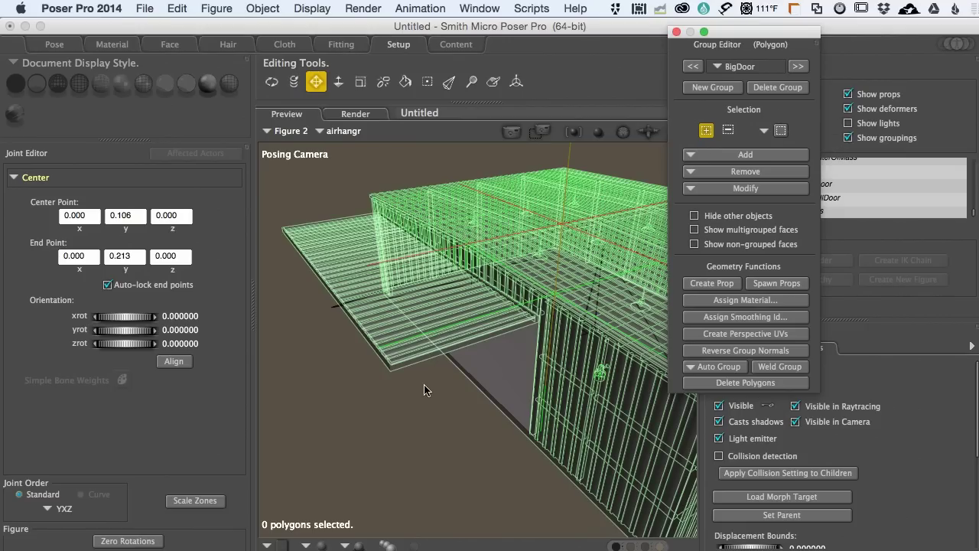
{"action": "left_click_drag", "start_coordinate": [421, 384], "coordinate": [364, 330]}
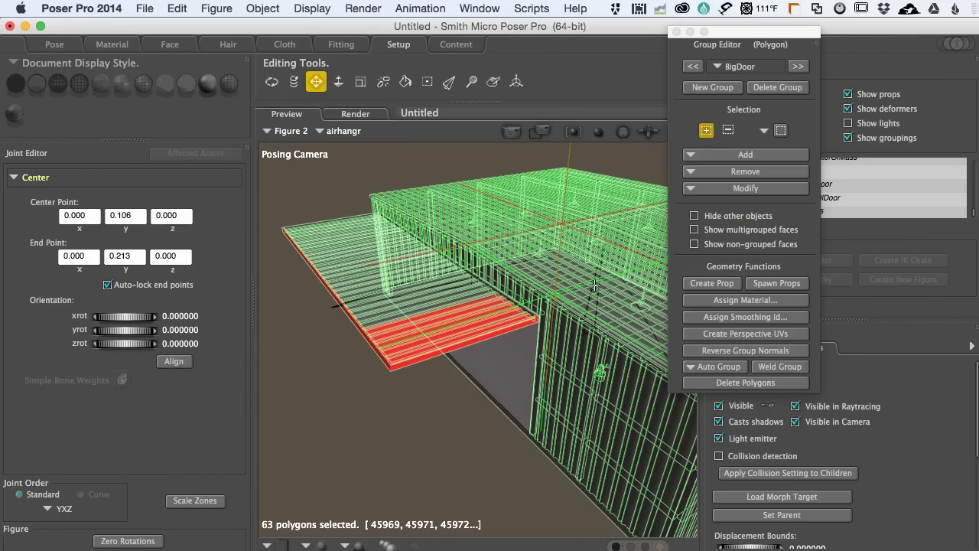
Add the polygons of the Hdoor_sidi and Hdoor_trim groups to the BigDoor group.
{"action": "left_click", "coordinate": [691, 155]}
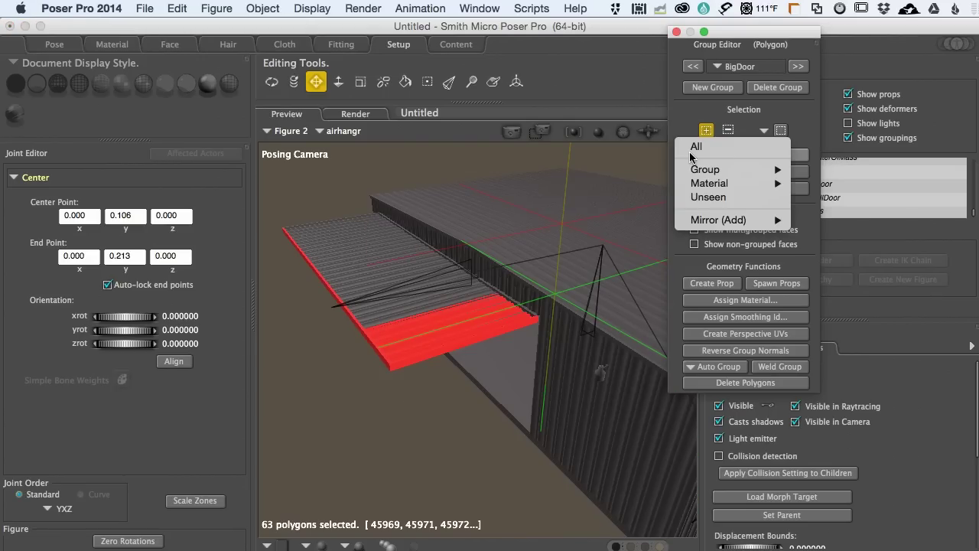
{"action": "mouse_move", "coordinate": [696, 173]}
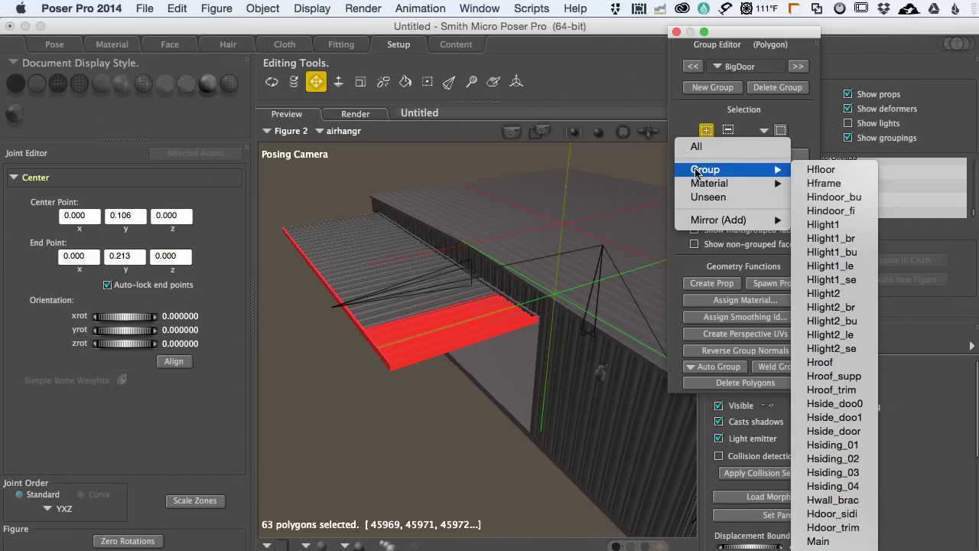
{"action": "left_click", "coordinate": [823, 514]}
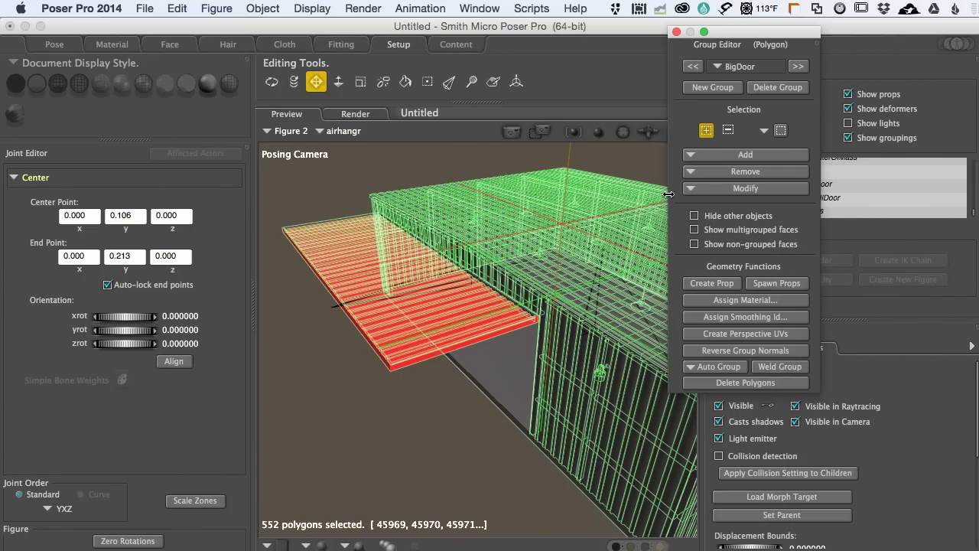
{"action": "left_click", "coordinate": [691, 156]}
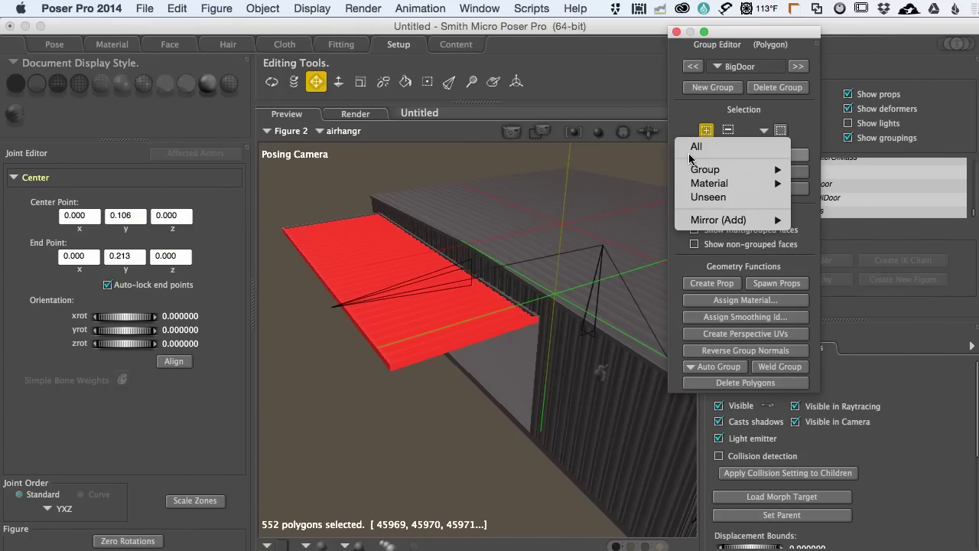
{"action": "mouse_move", "coordinate": [706, 169]}
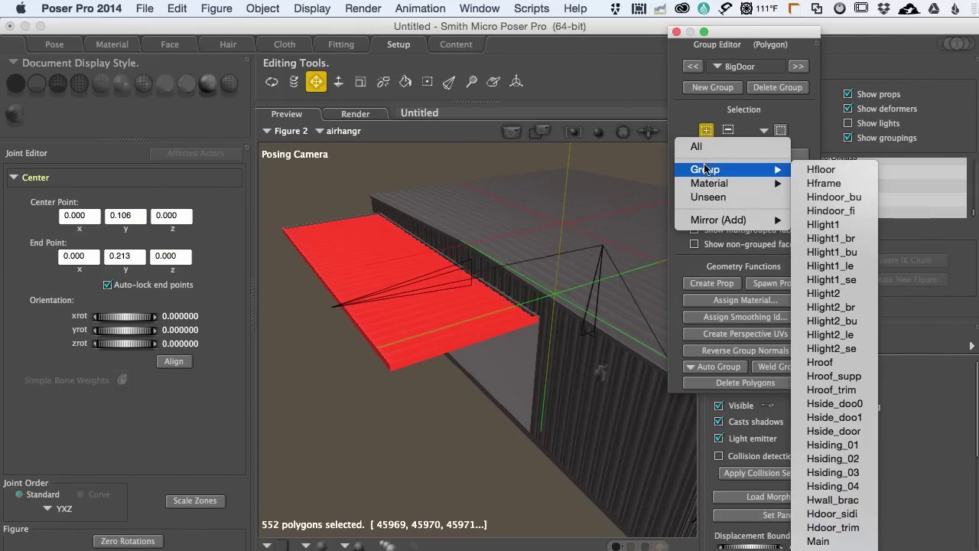
{"action": "left_click", "coordinate": [848, 528]}
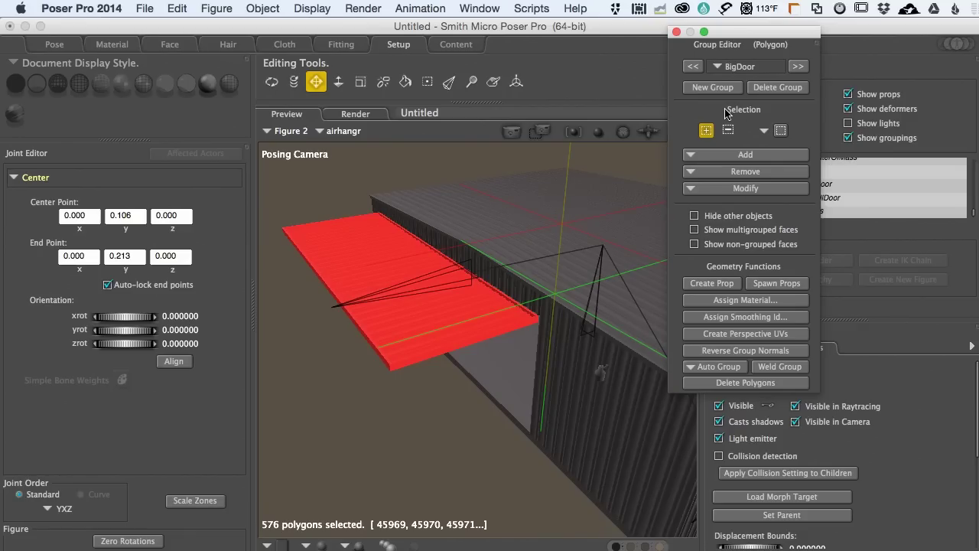
Switch to the SmallDoor group and add the polygons of the Hside_doo0 and Hside_doo1 groups to it.
{"action": "left_click", "coordinate": [719, 68]}
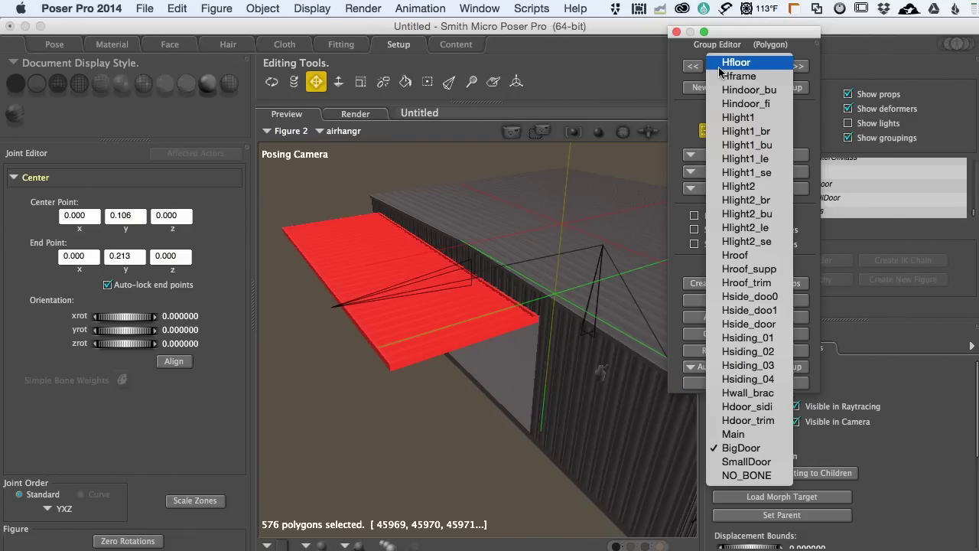
{"action": "left_click", "coordinate": [747, 461]}
{"action": "scroll", "coordinate": [598, 393], "scroll_direction": "up", "scroll_amount": 5}
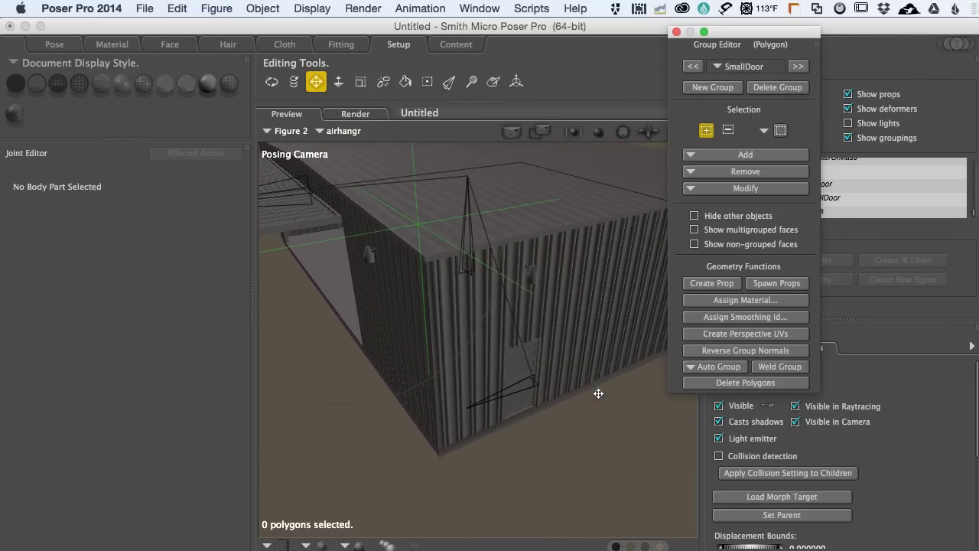
{"action": "scroll", "coordinate": [538, 379], "scroll_direction": "up", "scroll_amount": 2}
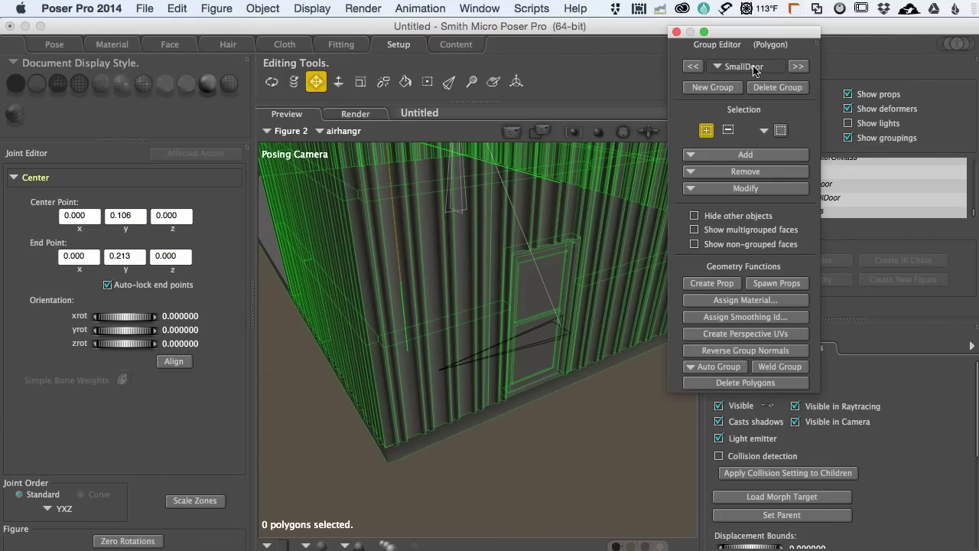
{"action": "left_click", "coordinate": [698, 157]}
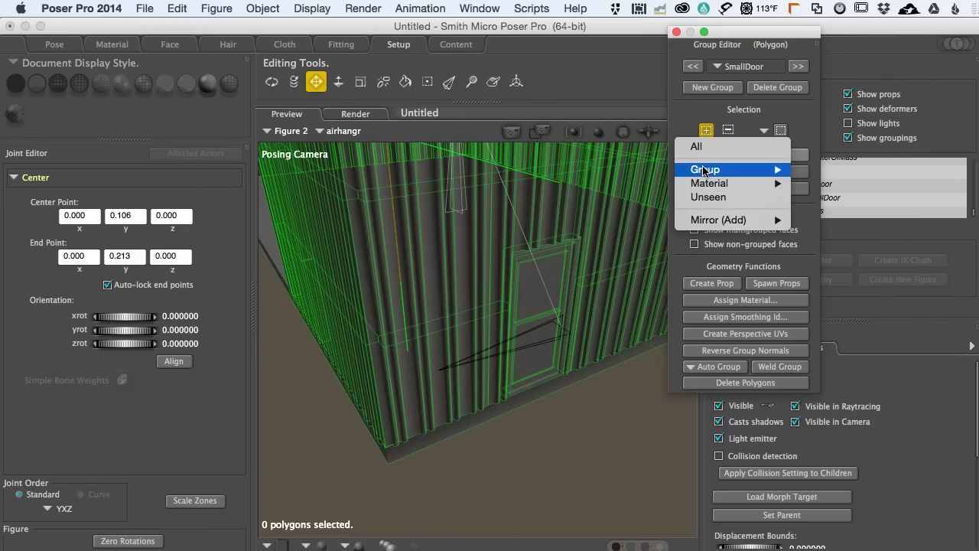
{"action": "mouse_move", "coordinate": [701, 169]}
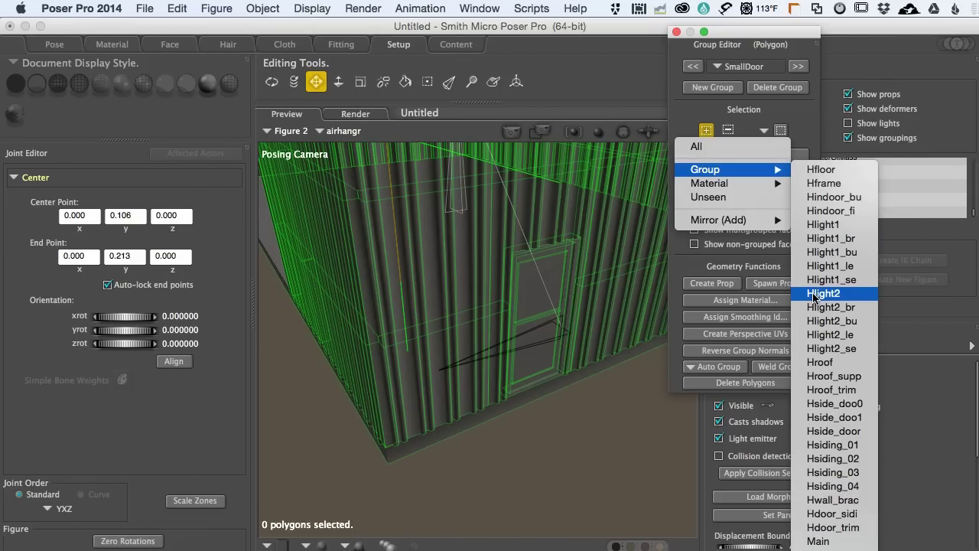
{"action": "left_click", "coordinate": [823, 404]}
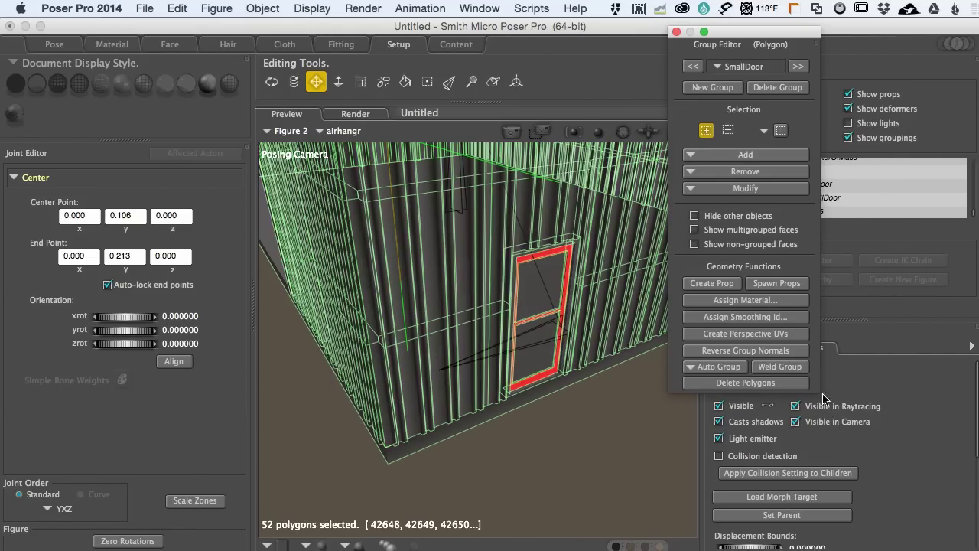
{"action": "left_click", "coordinate": [727, 158]}
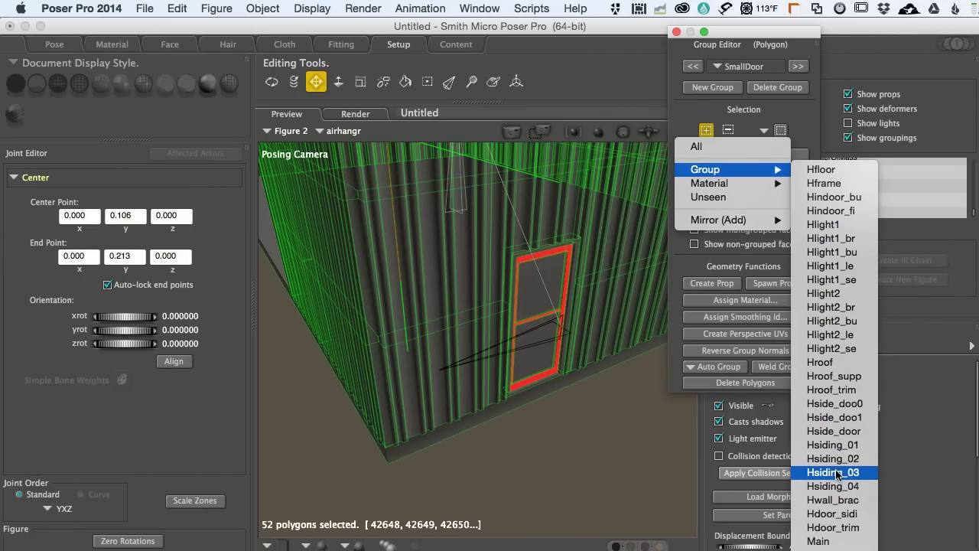
{"action": "left_click", "coordinate": [835, 417]}
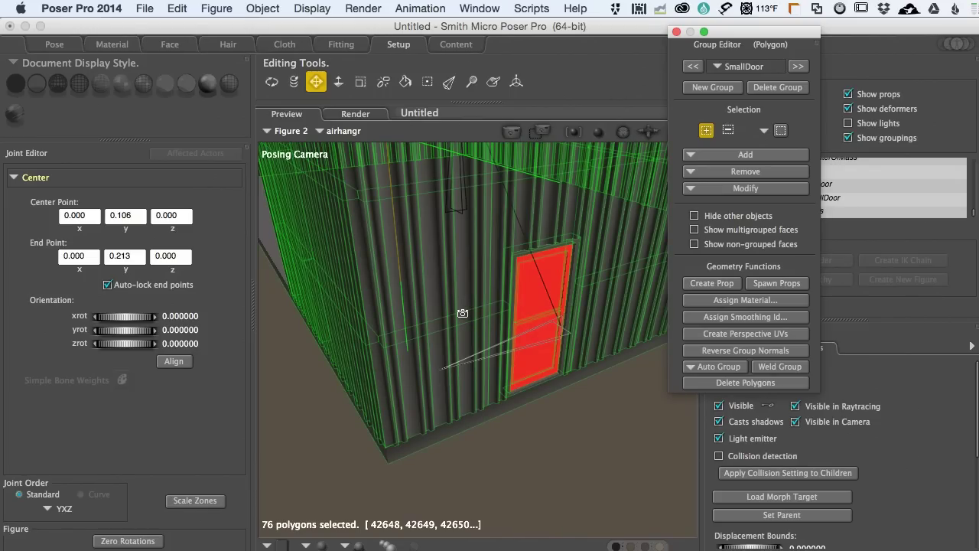
Leave the Setup Room for the Pose Room despite the polygons that are not grouped to a bone.
{"action": "scroll", "coordinate": [462, 313], "scroll_direction": "down", "scroll_amount": 10}
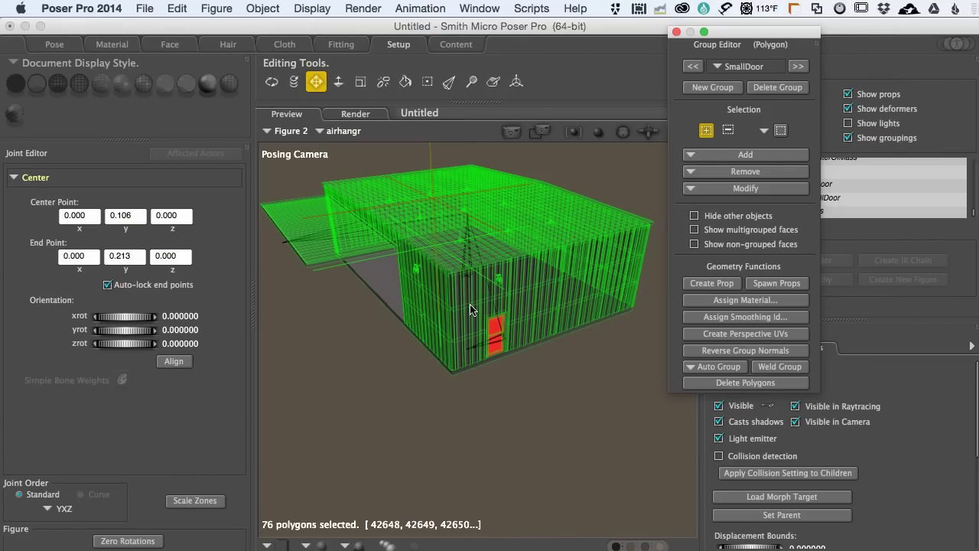
{"action": "left_click", "coordinate": [55, 44]}
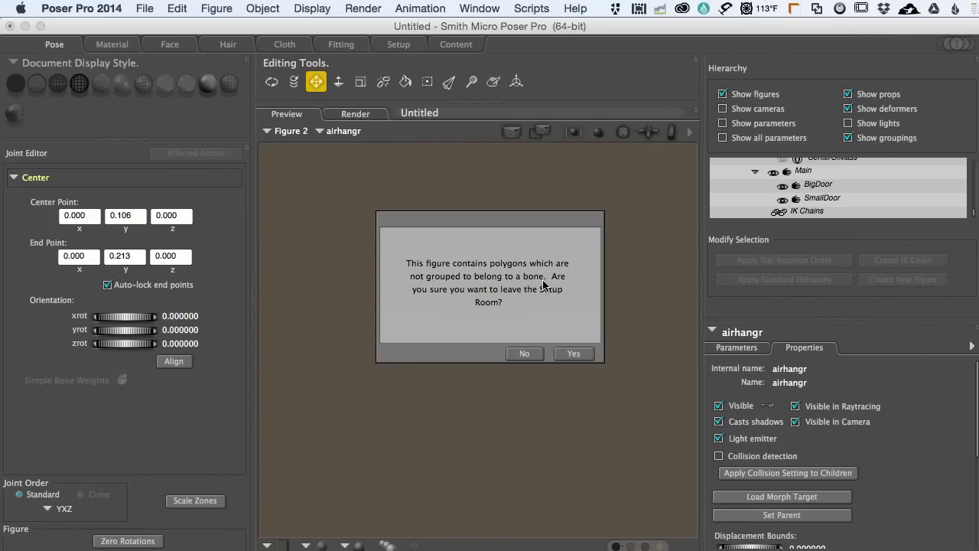
{"action": "left_click", "coordinate": [575, 353]}
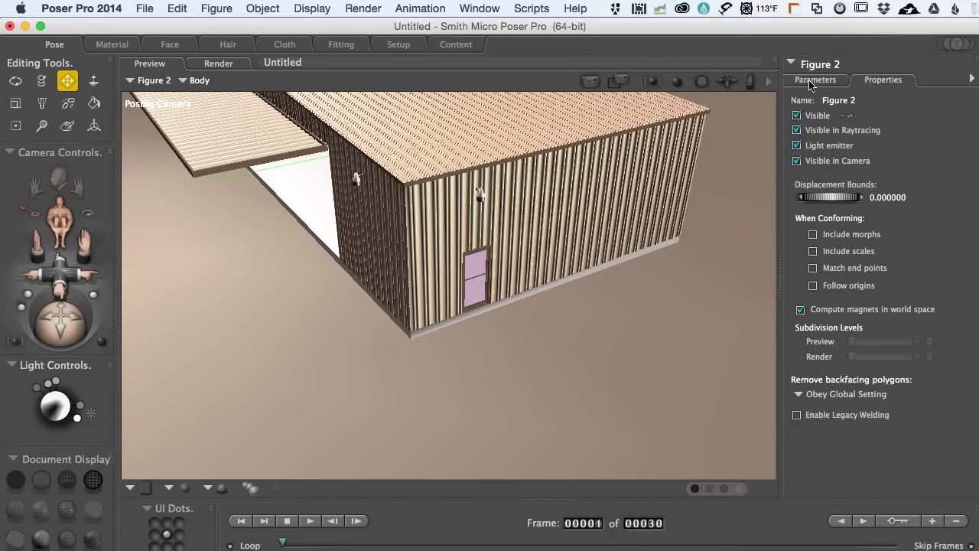
Rename the figure as Hanger.
{"action": "left_click", "coordinate": [839, 100]}
{"action": "type", "text": "Hange"}
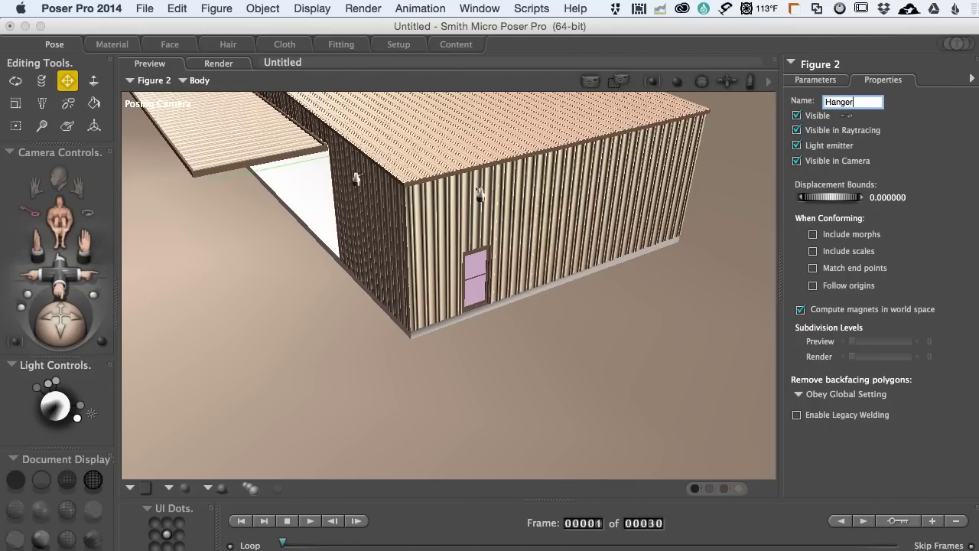
{"action": "type", "text": "r"}
{"action": "key", "text": "Return"}
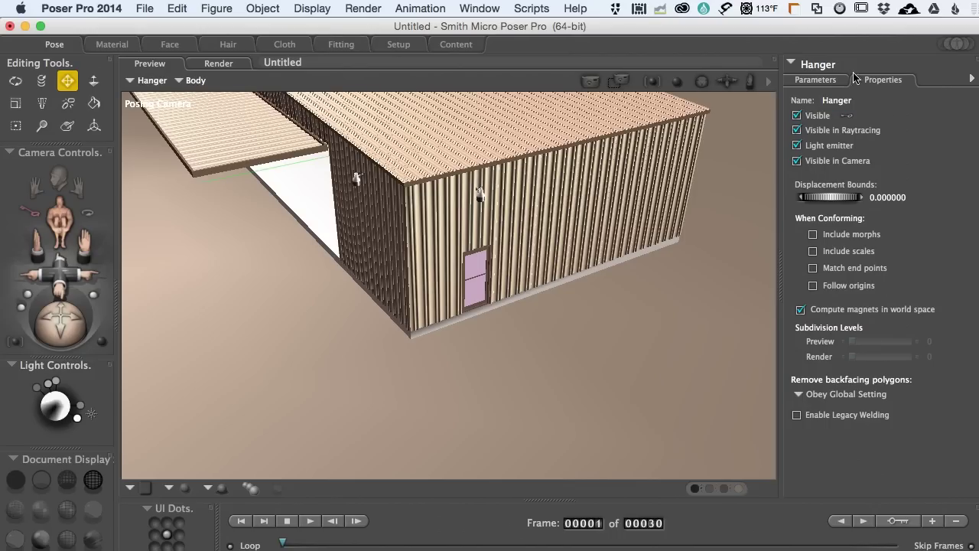
Select the figure's BigDoor body part and swing it downward by setting its xRotate to about 59°.
{"action": "left_click", "coordinate": [816, 82]}
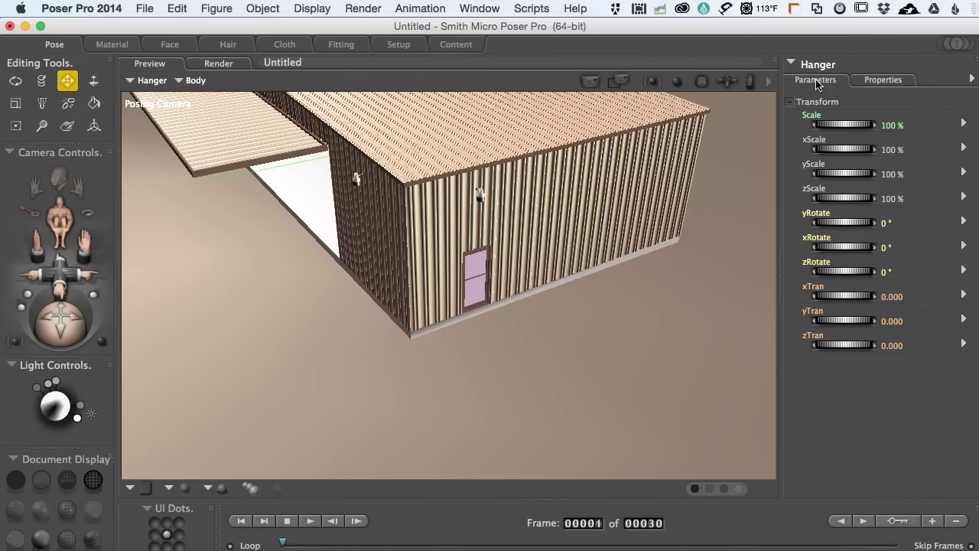
{"action": "left_click", "coordinate": [815, 65]}
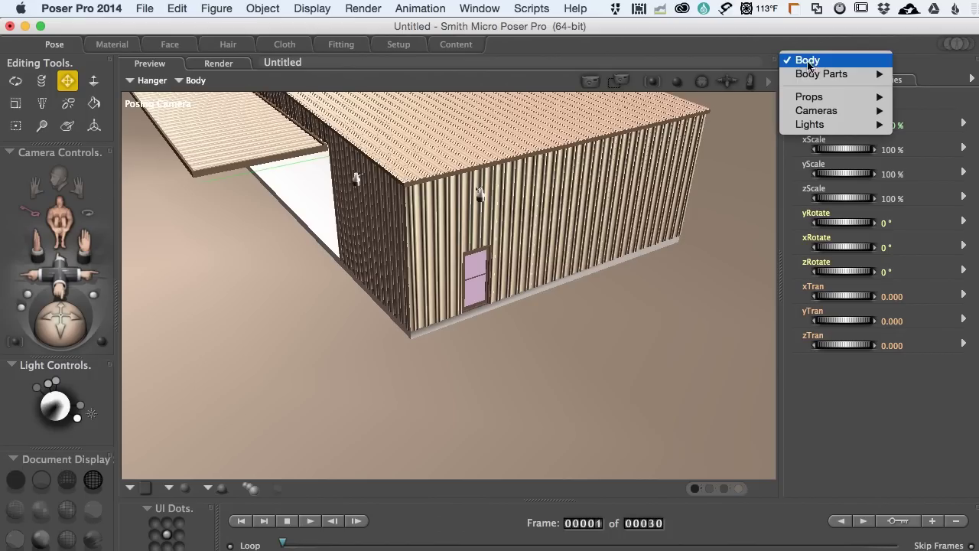
{"action": "mouse_move", "coordinate": [812, 75]}
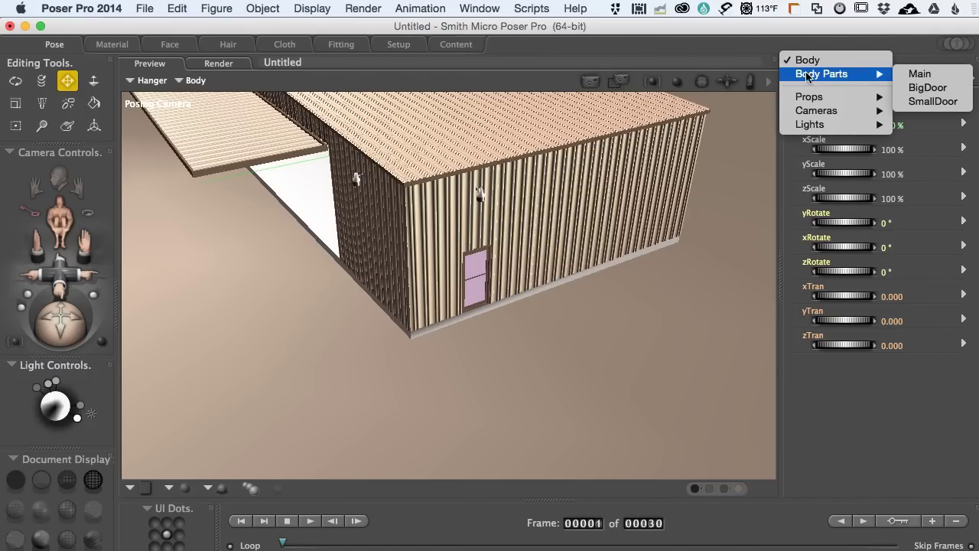
{"action": "left_click", "coordinate": [927, 87]}
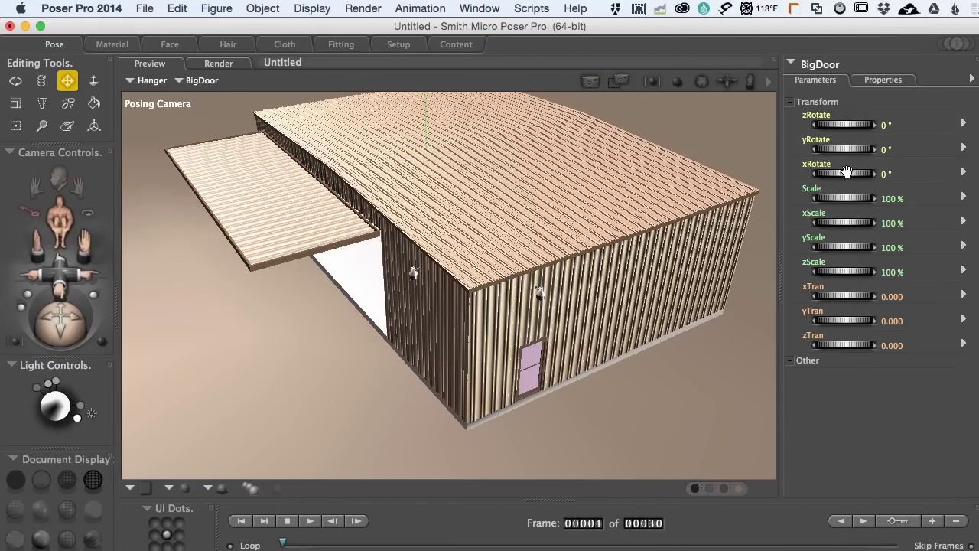
{"action": "left_click_drag", "start_coordinate": [842, 174], "coordinate": [883, 173]}
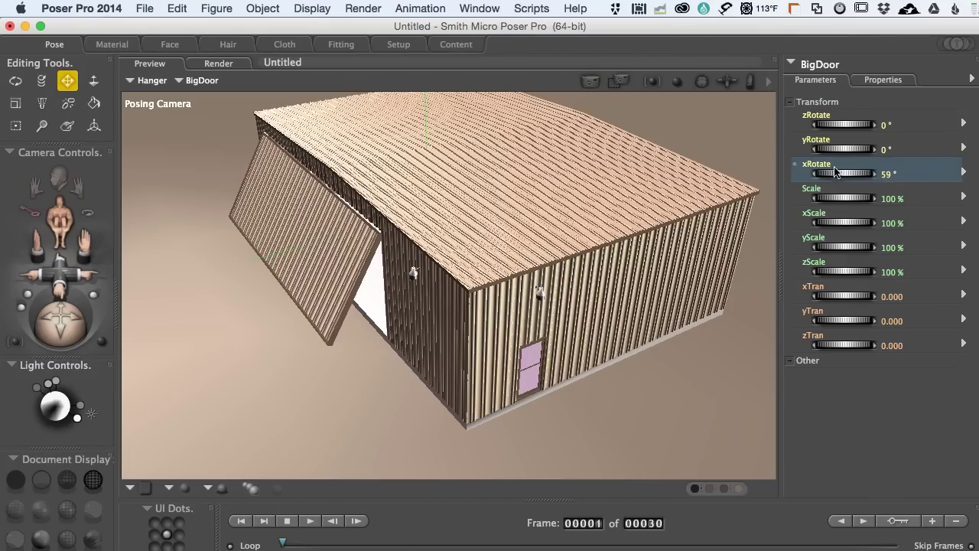
Select the SmallDoor body part and swing it open by setting its yRotate to about 63°.
{"action": "left_click", "coordinate": [819, 68]}
{"action": "mouse_move", "coordinate": [884, 81]}
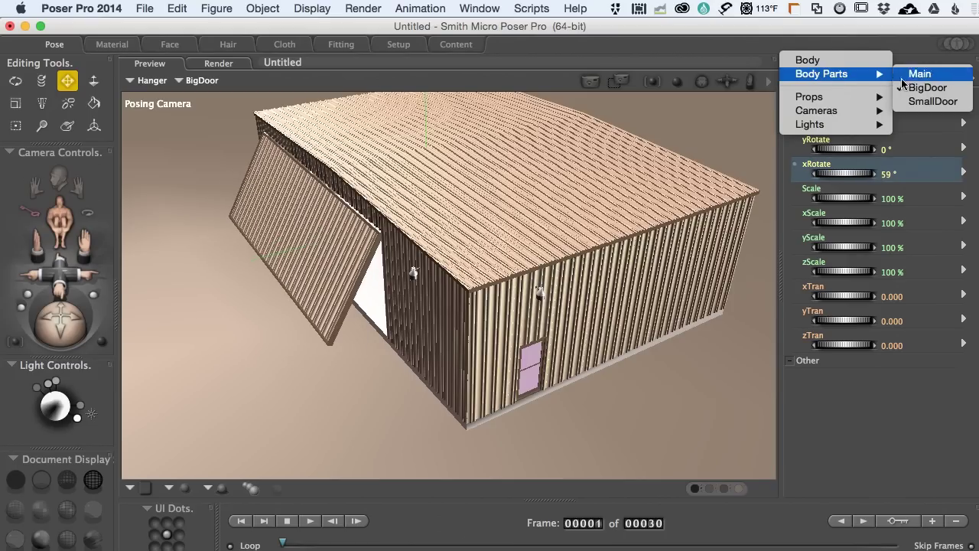
{"action": "left_click", "coordinate": [930, 101]}
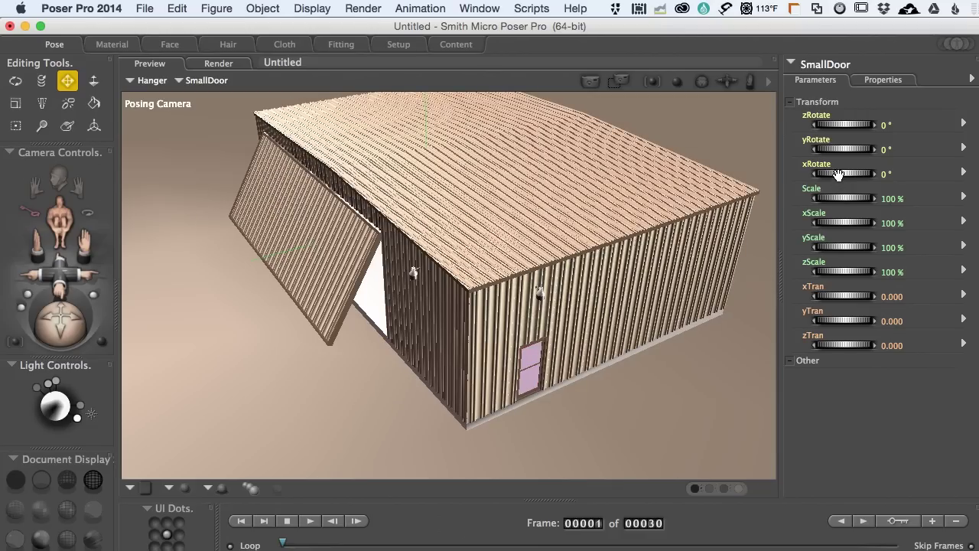
{"action": "mouse_move", "coordinate": [834, 149]}
{"action": "left_mouse_down"}
{"action": "mouse_move", "coordinate": [880, 149]}
{"action": "mouse_move", "coordinate": [831, 152]}
{"action": "left_mouse_up"}
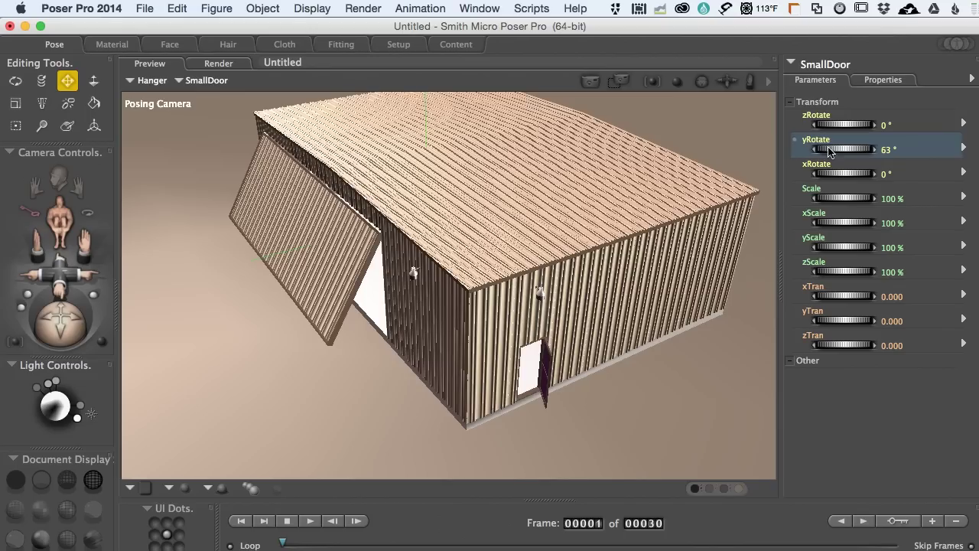
Toggle the visibility of Figure 2_SETUP in the Setup Room, leave it shown, and return to the Pose Room.
{"action": "left_click", "coordinate": [398, 46]}
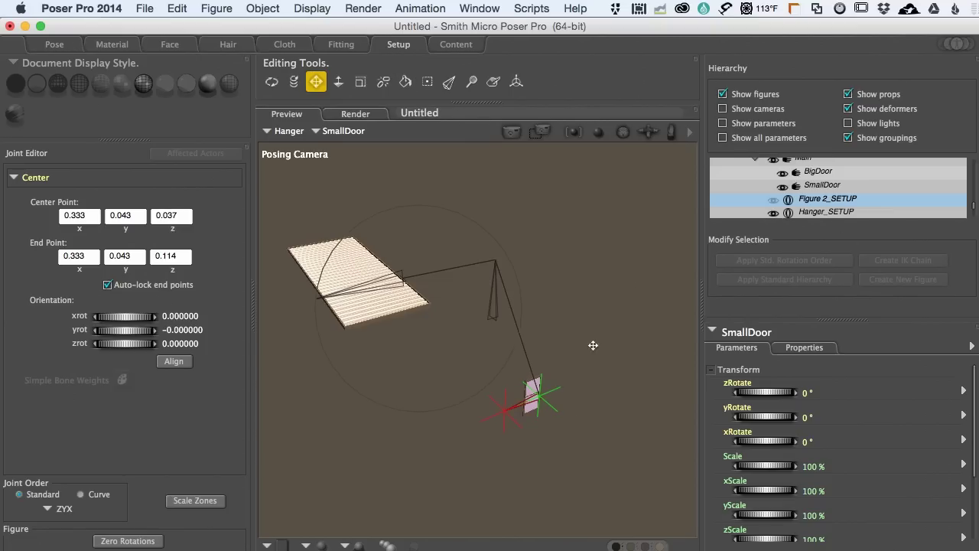
{"action": "left_click", "coordinate": [773, 200]}
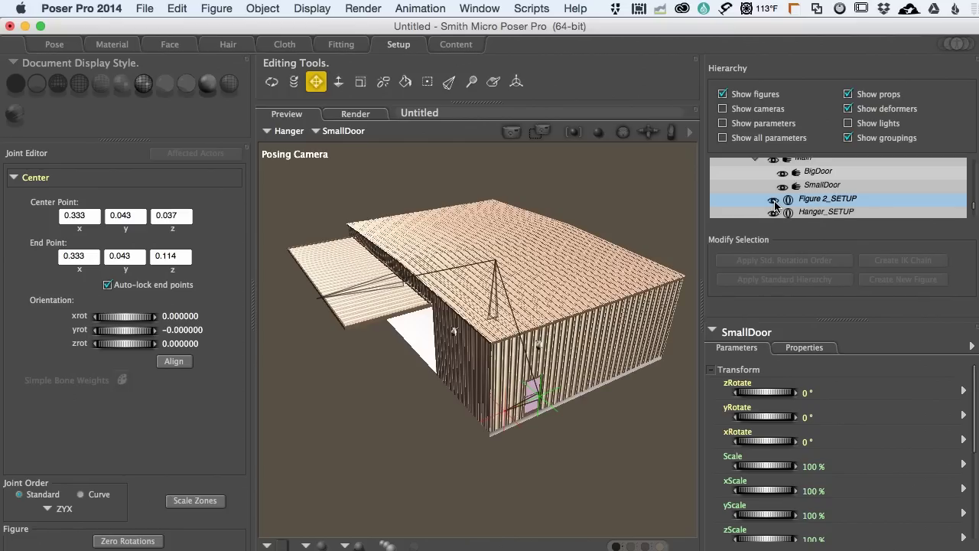
{"action": "left_click", "coordinate": [774, 200]}
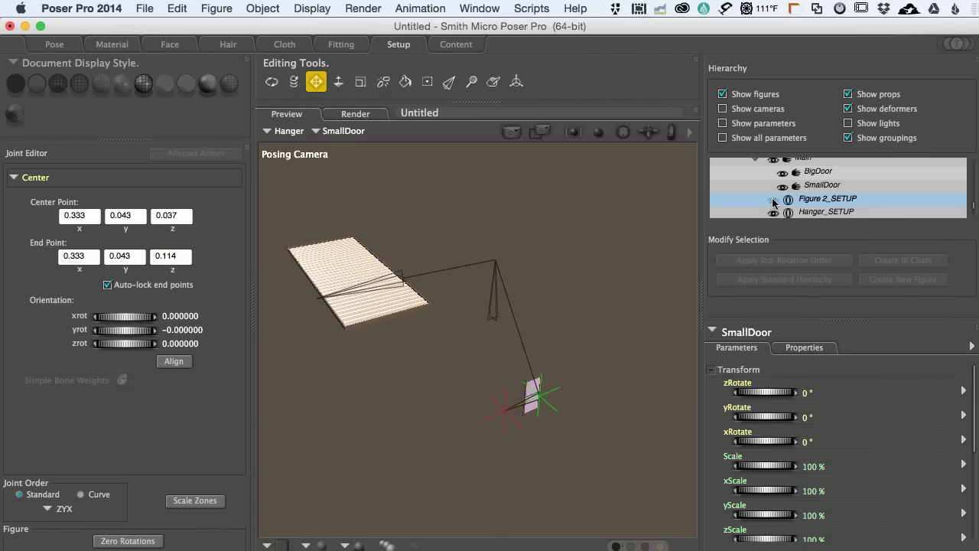
{"action": "left_click", "coordinate": [773, 199]}
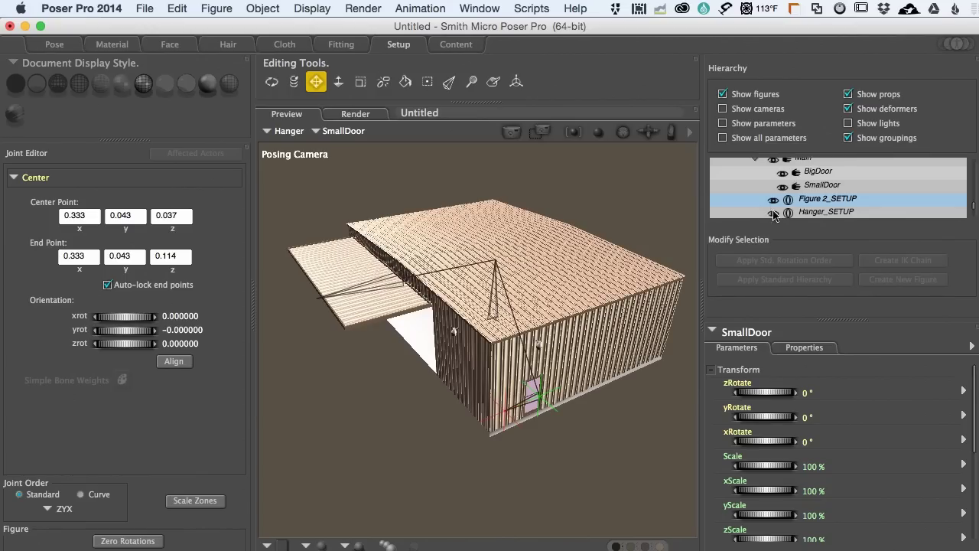
{"action": "left_click", "coordinate": [56, 46]}
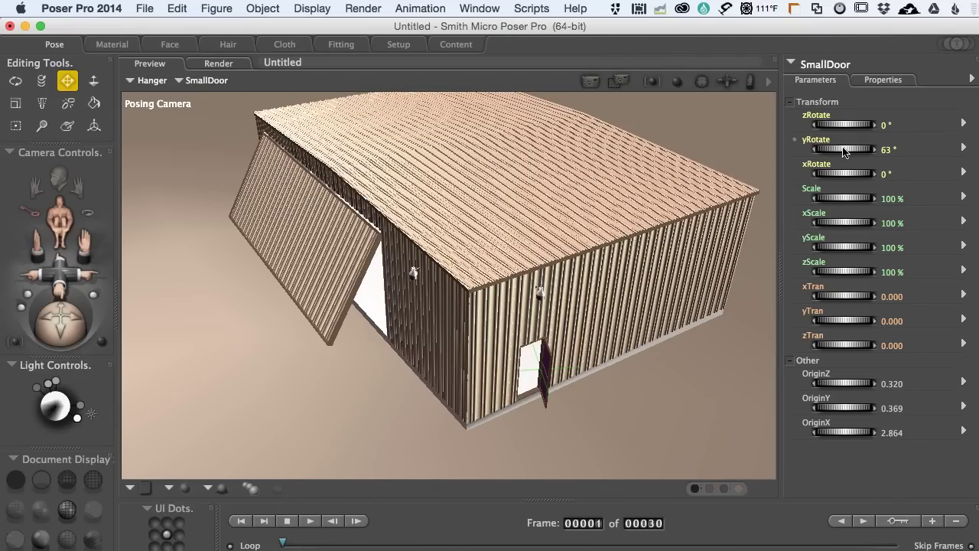
Close the small door by setting SmallDoor's yRotate to 0°.
{"action": "left_click", "coordinate": [886, 148]}
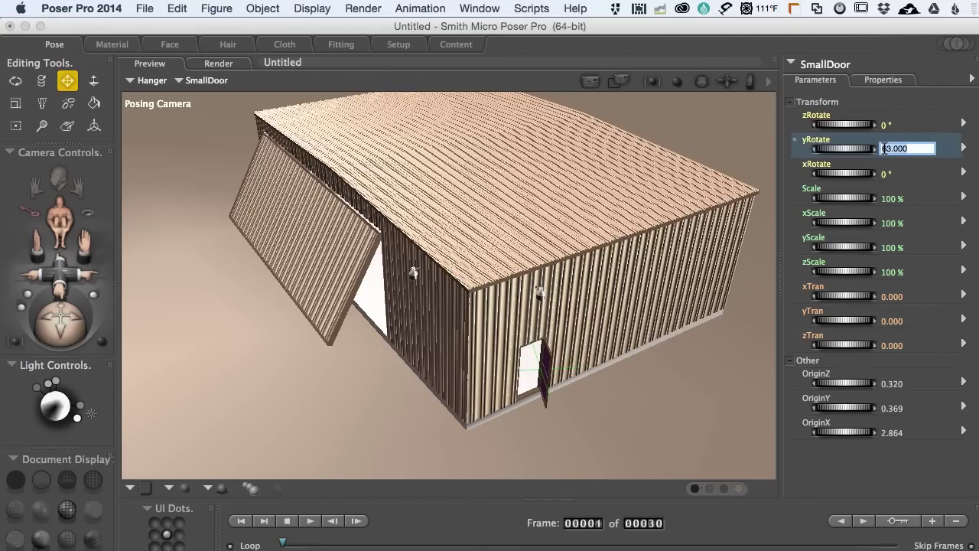
{"action": "type", "text": "0"}
{"action": "key", "text": "Return"}
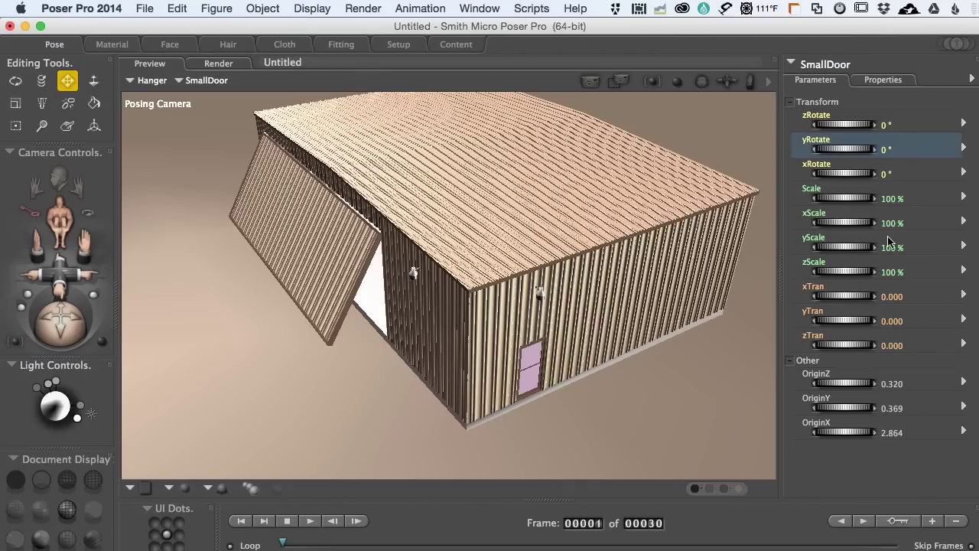
Select the BigDoor body part, try an xRotate of 0°, and close the door with an xRotate of 90°.
{"action": "left_click", "coordinate": [825, 66]}
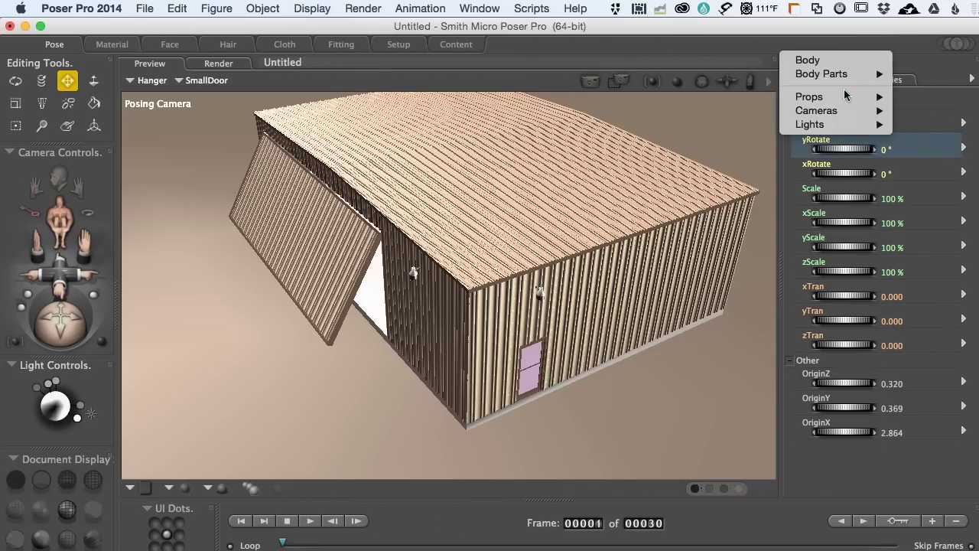
{"action": "mouse_move", "coordinate": [847, 76]}
{"action": "left_click", "coordinate": [924, 88]}
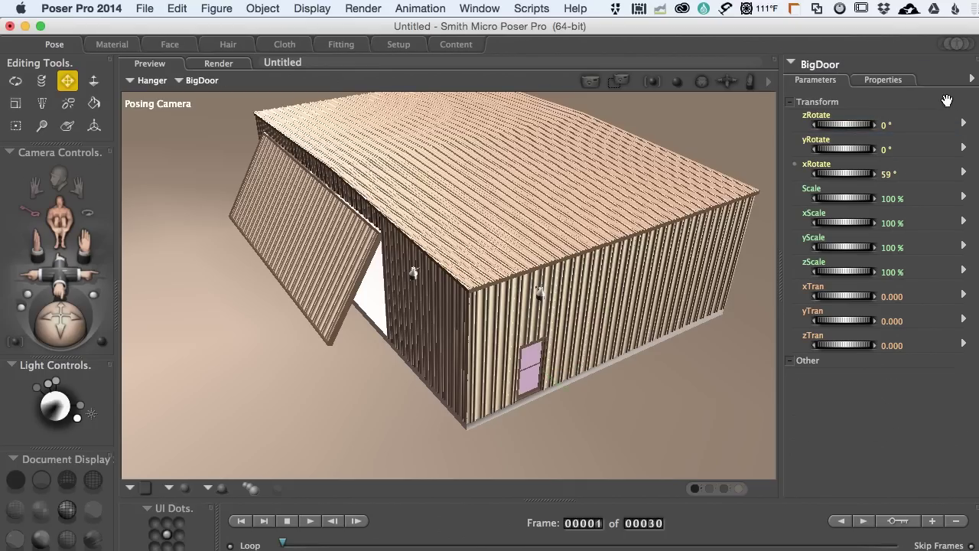
{"action": "left_click", "coordinate": [887, 173]}
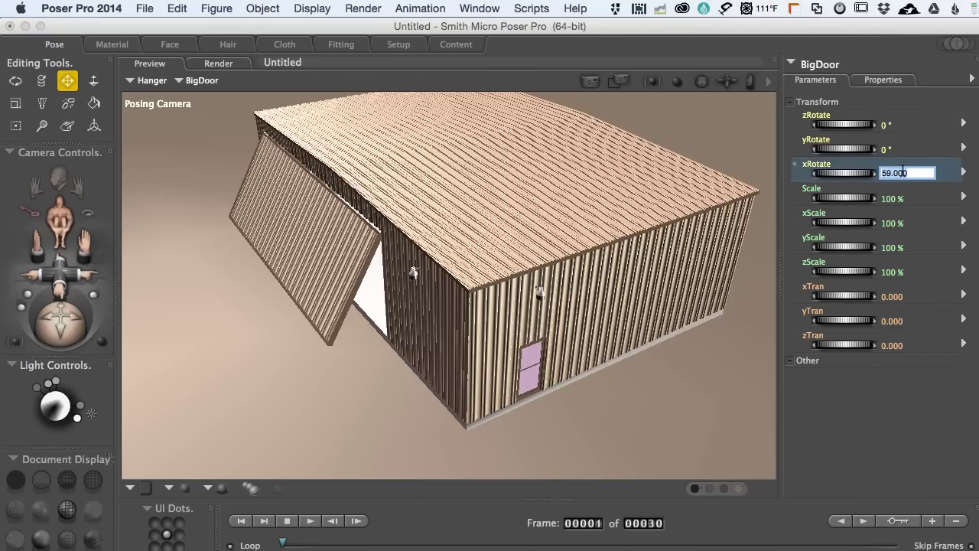
{"action": "type", "text": "0"}
{"action": "key", "text": "Return"}
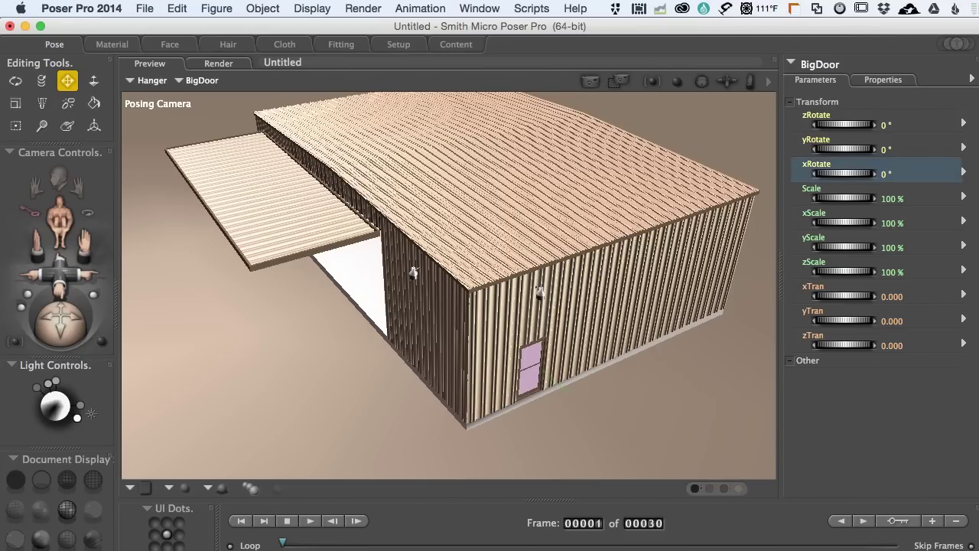
{"action": "left_click", "coordinate": [885, 173]}
{"action": "type", "text": "90"}
{"action": "key", "text": "Return"}
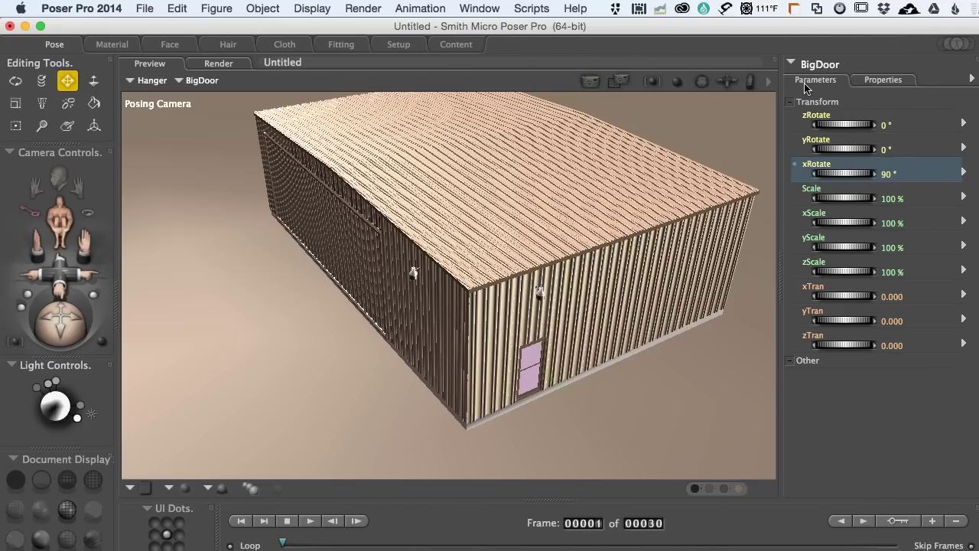
Select the SmallDoor body part and spawn a morph target named SmallDoor on it.
{"action": "left_click", "coordinate": [821, 65]}
{"action": "mouse_move", "coordinate": [824, 75]}
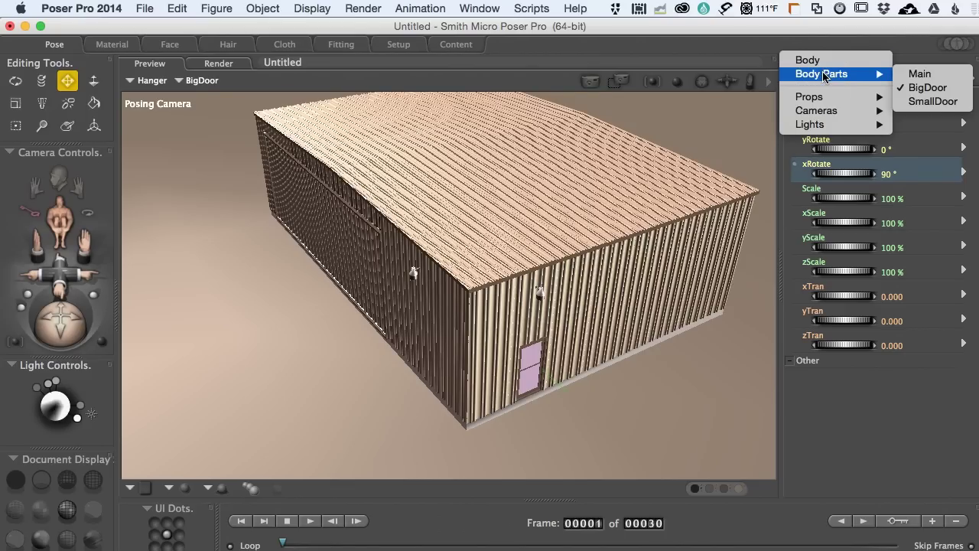
{"action": "left_click", "coordinate": [931, 102]}
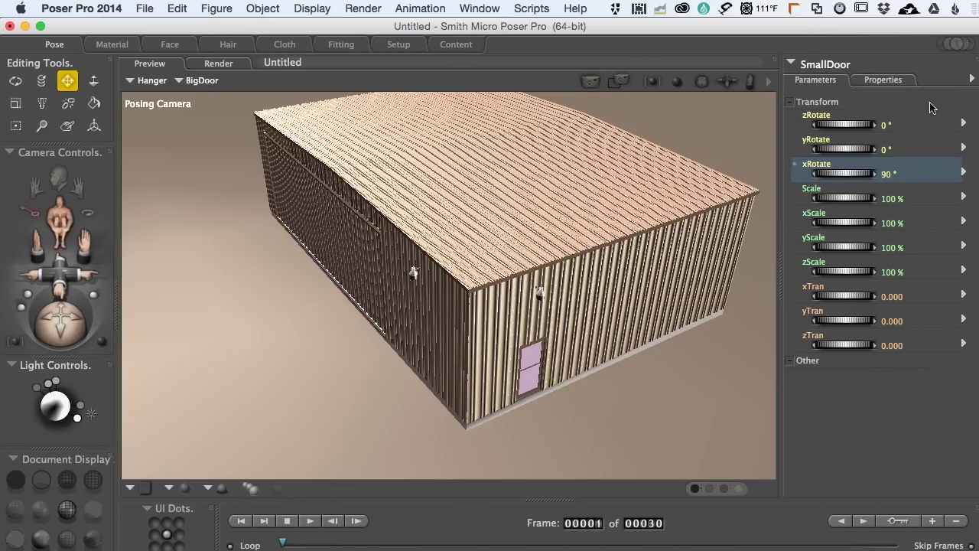
{"action": "left_click", "coordinate": [790, 361]}
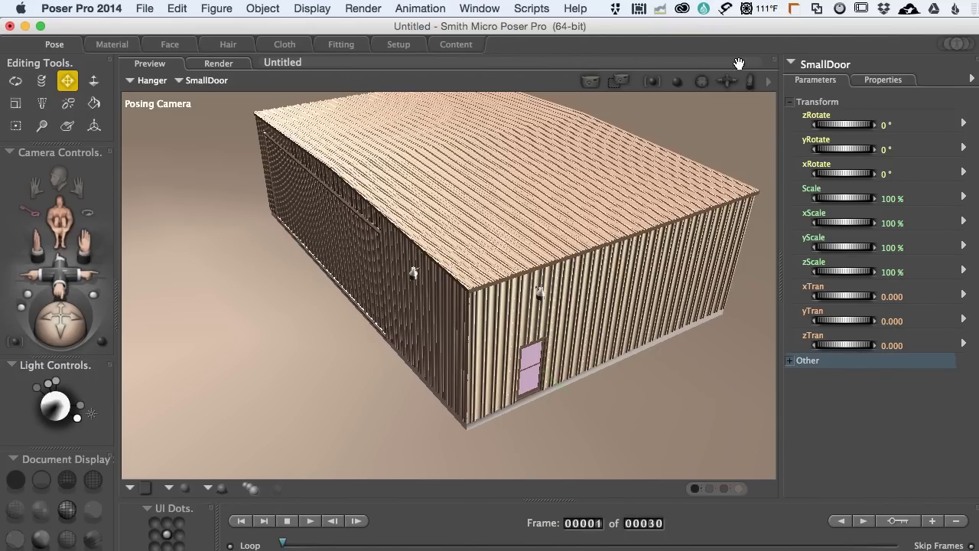
{"action": "left_click", "coordinate": [263, 9]}
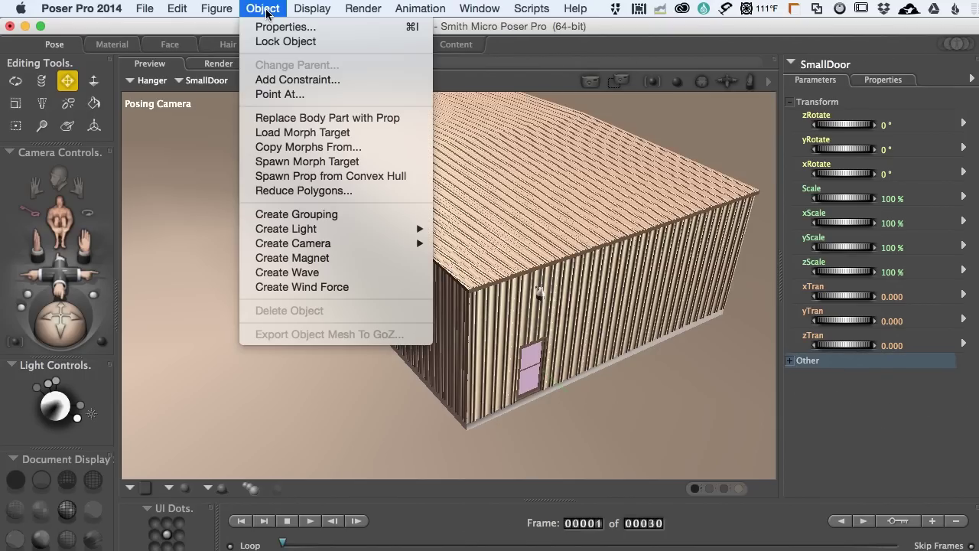
{"action": "left_click", "coordinate": [287, 161]}
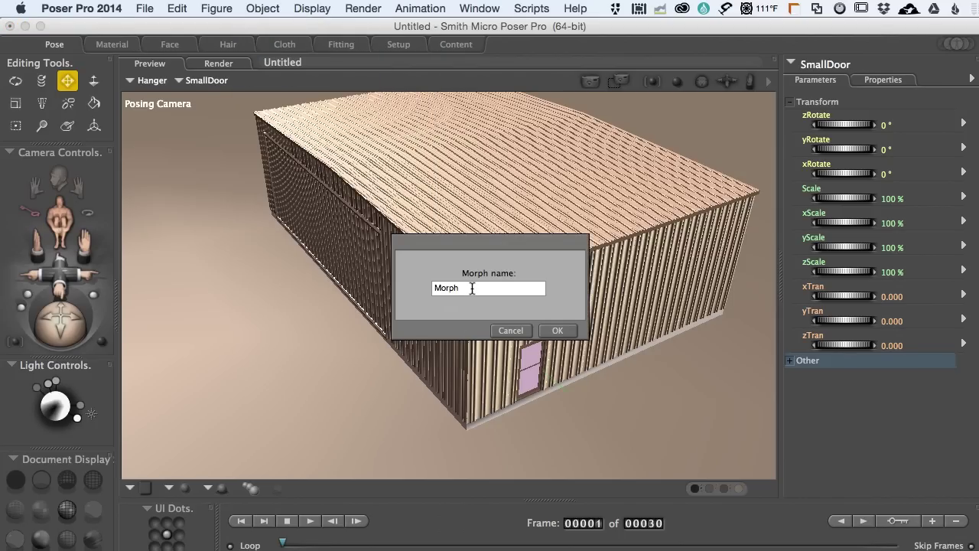
{"action": "left_click_drag", "start_coordinate": [472, 289], "coordinate": [418, 283]}
{"action": "type", "text": "SmallDoor"}
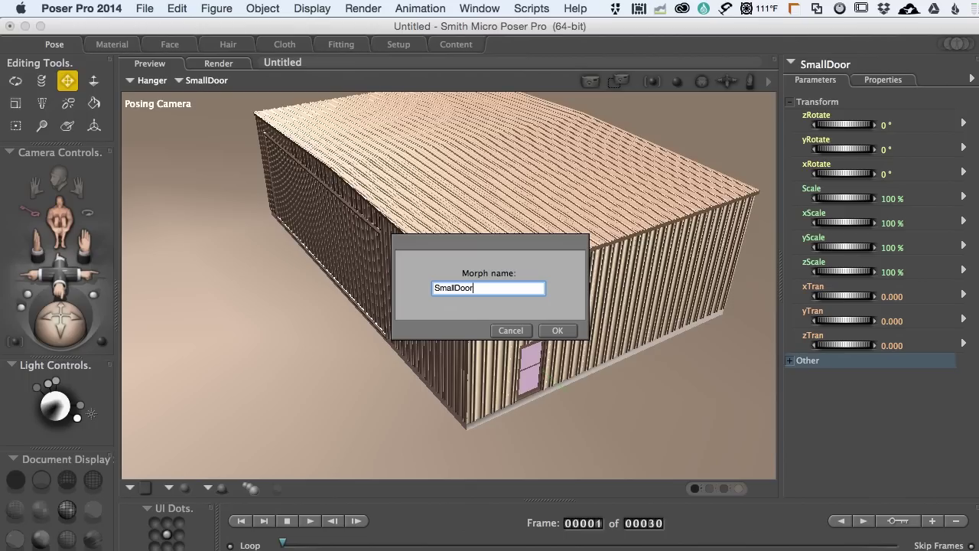
{"action": "key", "text": "Return"}
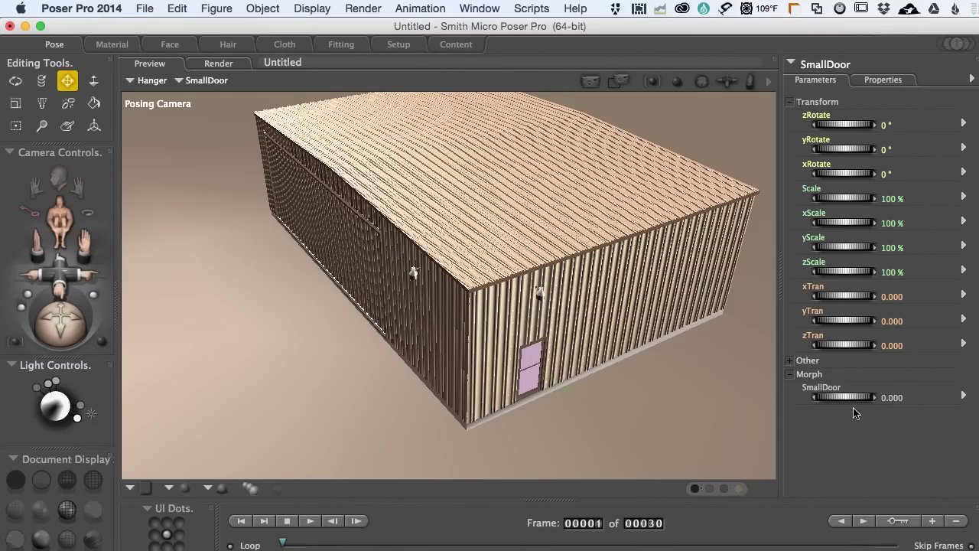
Limit the SmallDoor morph dial to a minimum of 0 and a maximum of 1 in its parameter settings.
{"action": "left_click", "coordinate": [963, 397]}
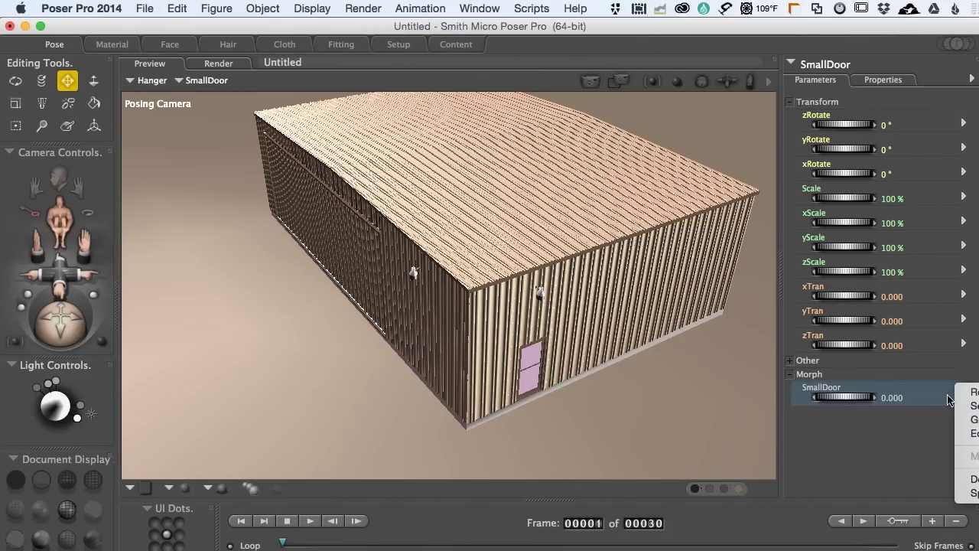
{"action": "left_click", "coordinate": [898, 449]}
{"action": "right_click", "coordinate": [861, 390]}
{"action": "left_click", "coordinate": [972, 405]}
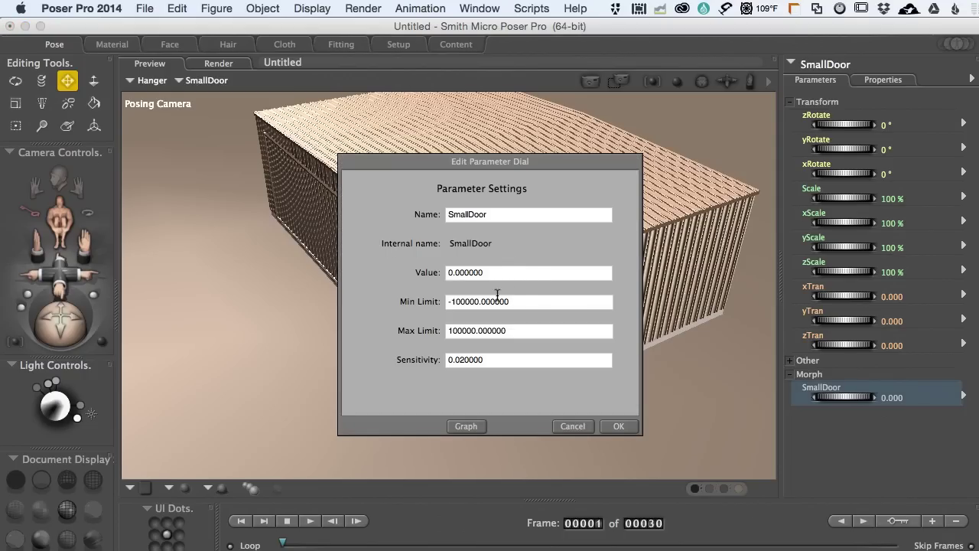
{"action": "left_click_drag", "start_coordinate": [521, 303], "coordinate": [434, 292]}
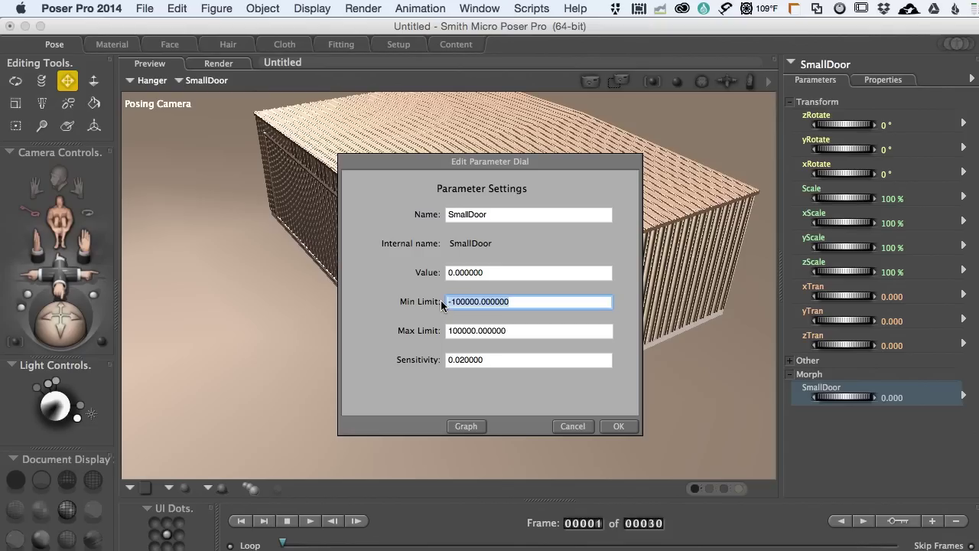
{"action": "type", "text": "0"}
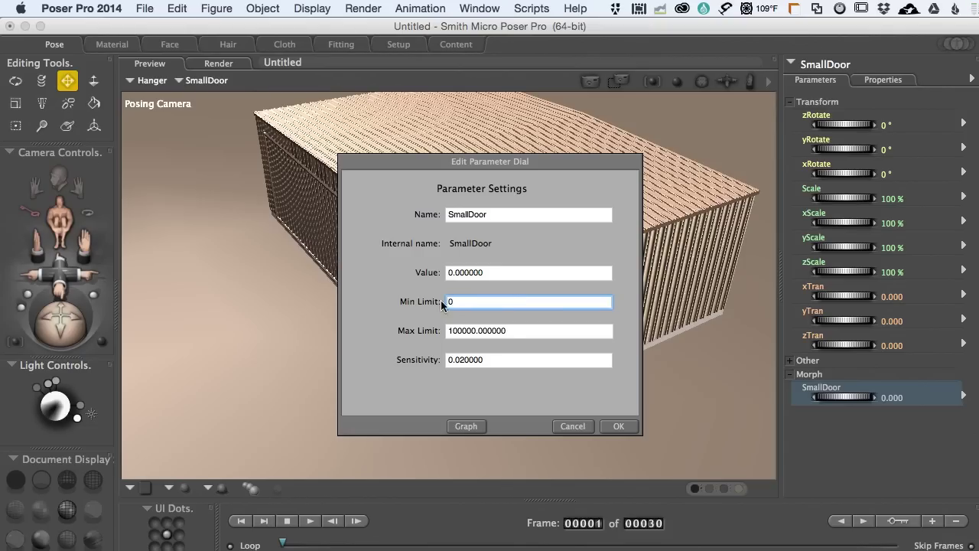
{"action": "left_click_drag", "start_coordinate": [518, 324], "coordinate": [442, 329]}
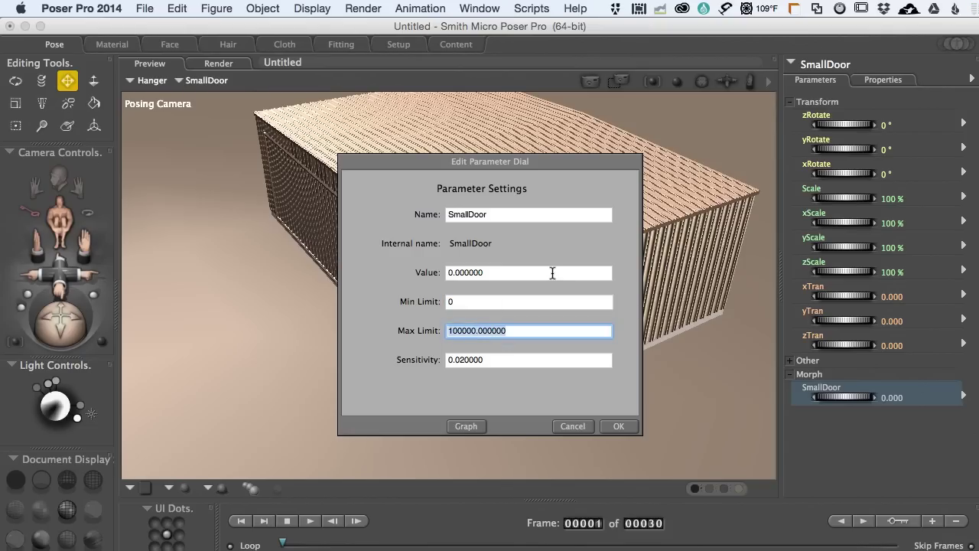
{"action": "type", "text": "1"}
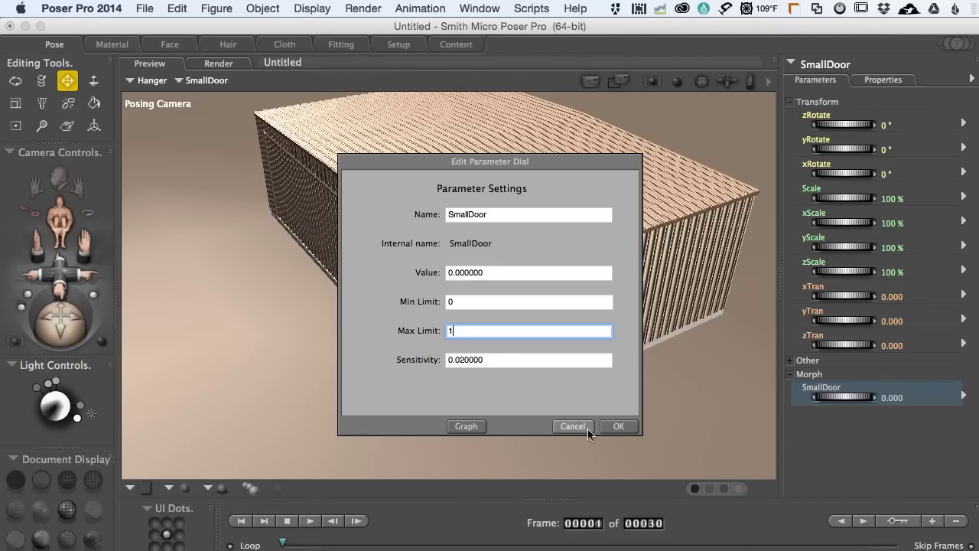
{"action": "left_click", "coordinate": [619, 426]}
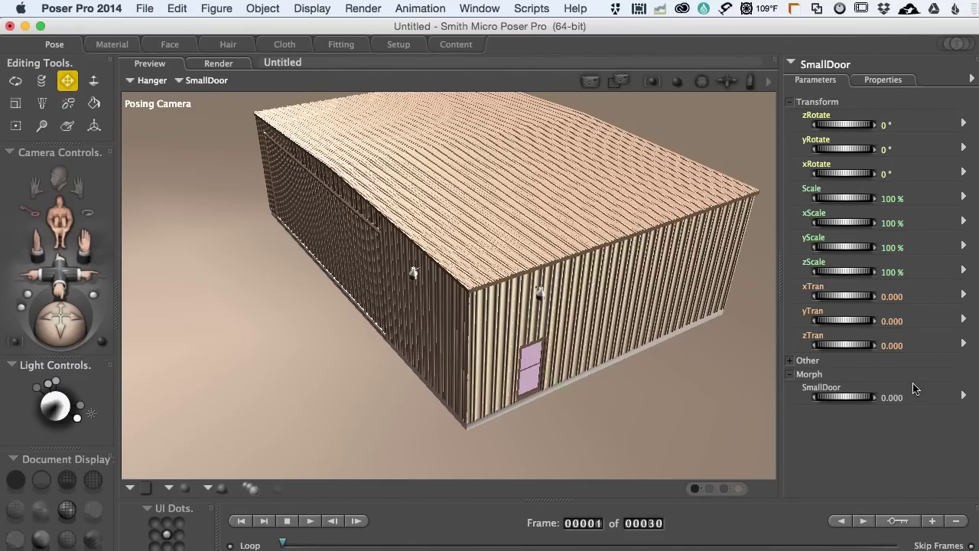
Edit the SmallDoor morph's dependencies, set its master value to 0.000, and start teaching.
{"action": "left_click", "coordinate": [963, 395]}
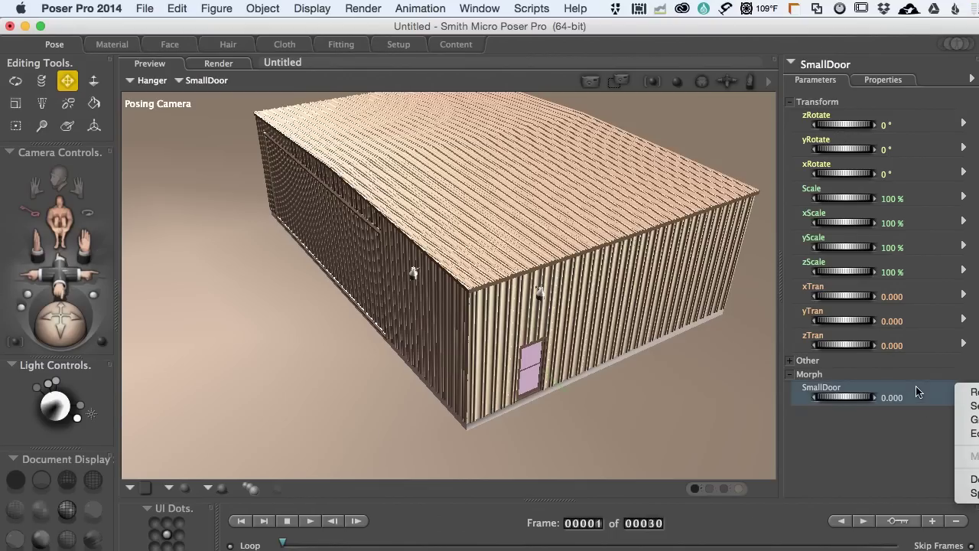
{"action": "left_click", "coordinate": [974, 434]}
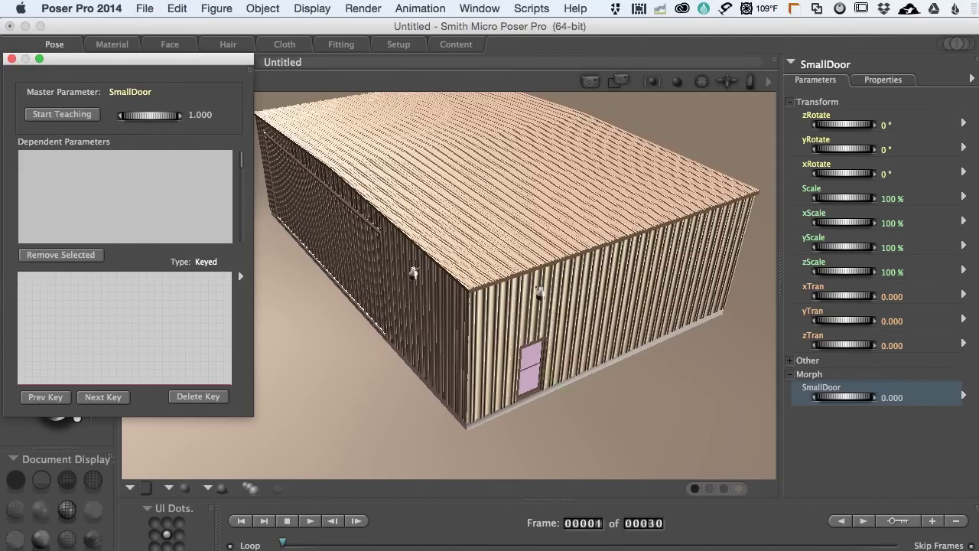
{"action": "left_click_drag", "start_coordinate": [145, 116], "coordinate": [143, 119]}
{"action": "left_click", "coordinate": [51, 116]}
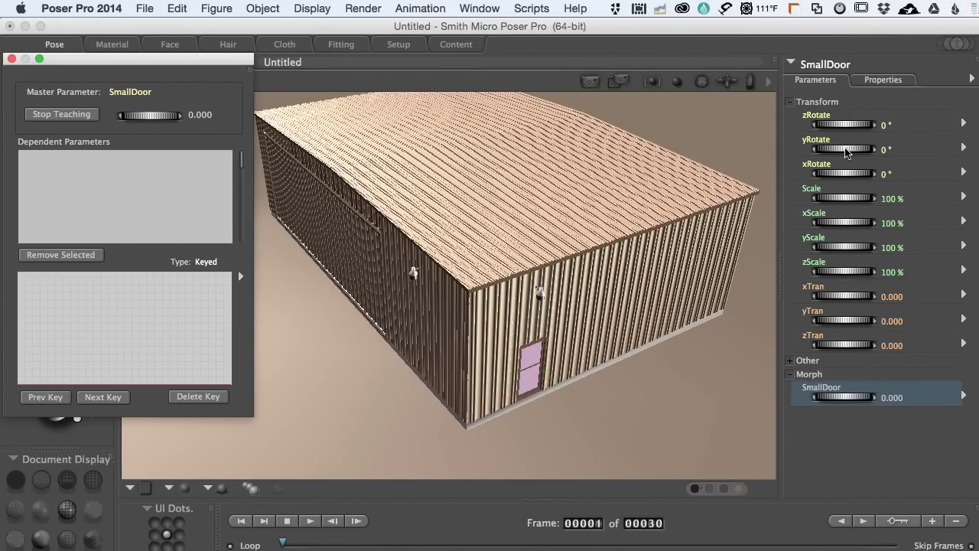
Add SmallDoor's yRotate as a dependent parameter, set it to 0° at master value 0, and select that dependency.
{"action": "left_click_drag", "start_coordinate": [843, 149], "coordinate": [847, 153]}
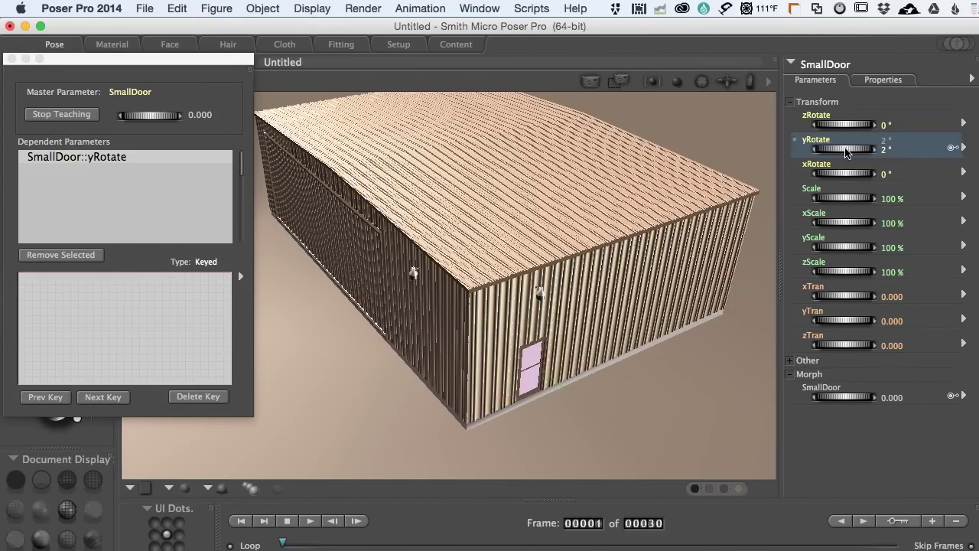
{"action": "left_click", "coordinate": [886, 150]}
{"action": "type", "text": "0"}
{"action": "key", "text": "Return"}
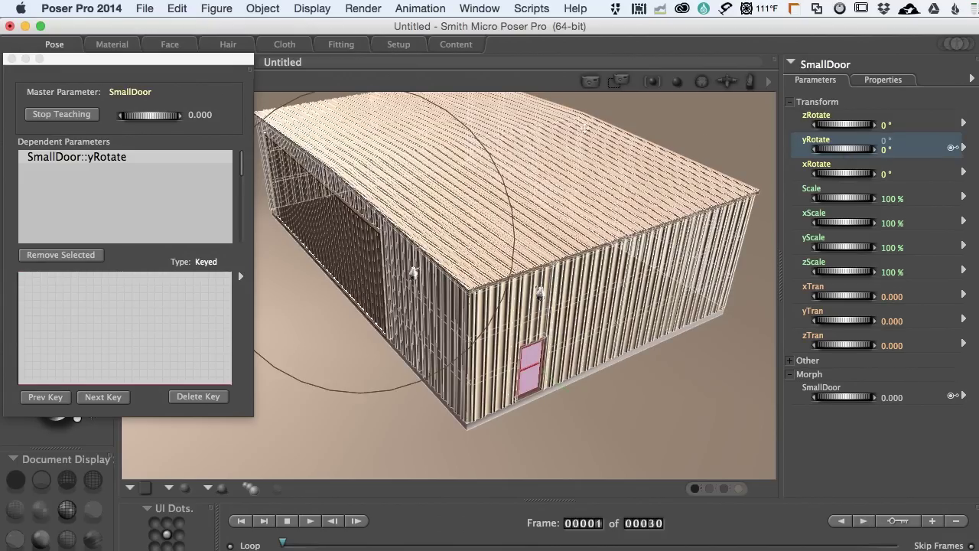
{"action": "left_click", "coordinate": [105, 158]}
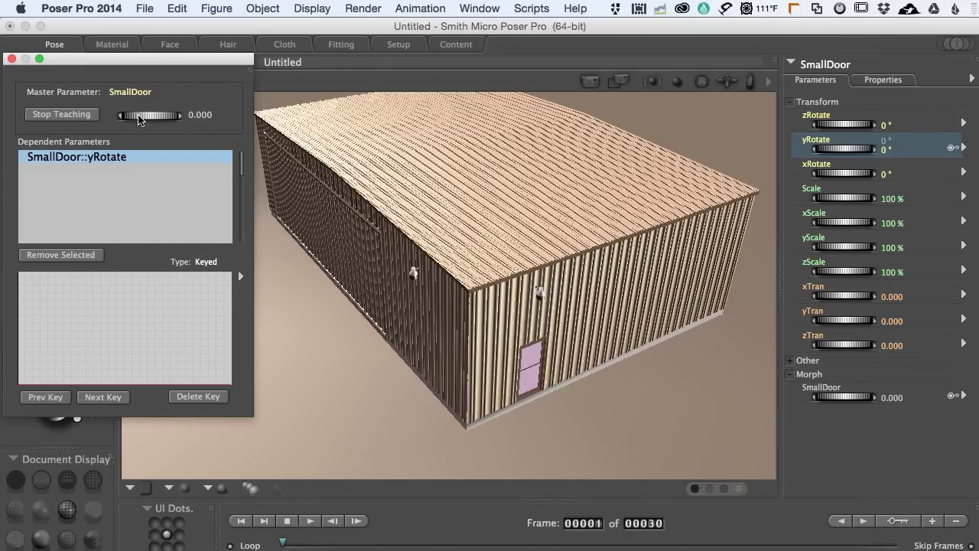
Set SmallDoor's yRotate to 150° at master value 1.000, stop teaching, and close the dependency editor.
{"action": "left_click_drag", "start_coordinate": [149, 115], "coordinate": [191, 114]}
{"action": "left_click_drag", "start_coordinate": [841, 150], "coordinate": [952, 150]}
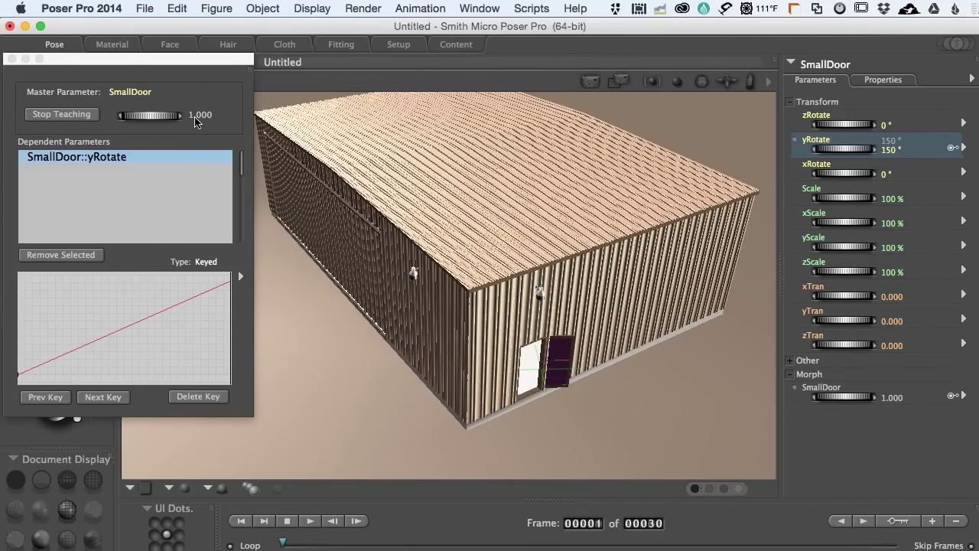
{"action": "left_click", "coordinate": [60, 116]}
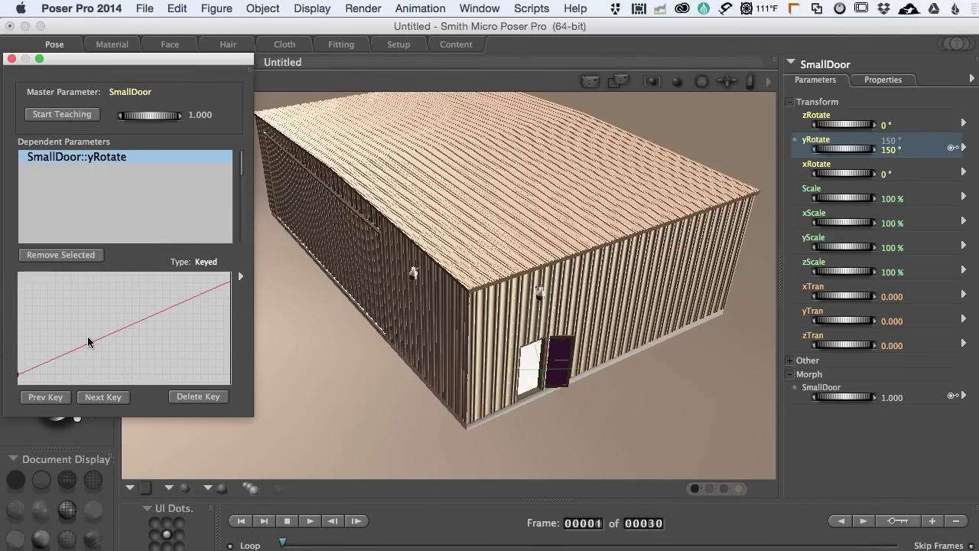
{"action": "left_click", "coordinate": [12, 59]}
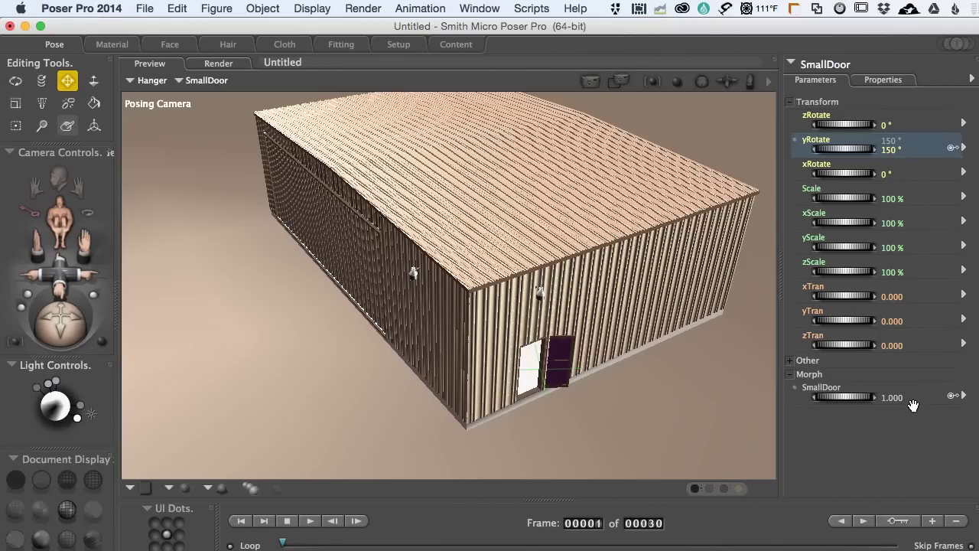
Return the SmallDoor morph dial to 0.000 and test the door's swing up close around its hinge edge.
{"action": "left_click_drag", "start_coordinate": [851, 400], "coordinate": [803, 399]}
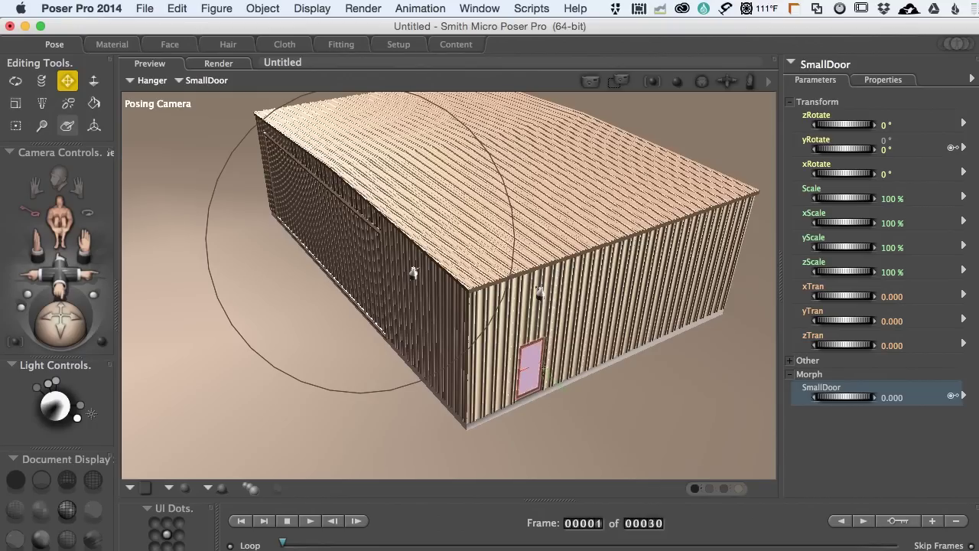
{"action": "scroll", "coordinate": [539, 369], "scroll_direction": "up", "scroll_amount": 5}
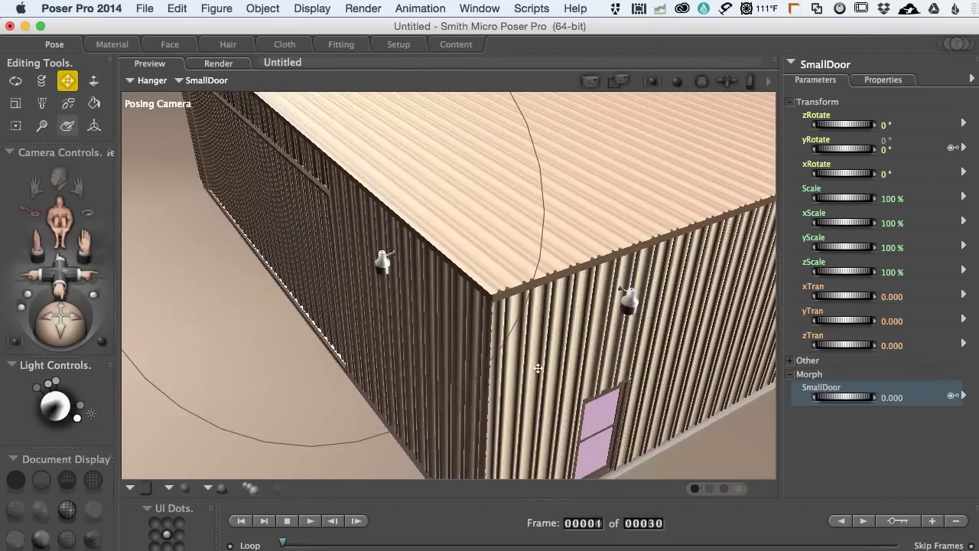
{"action": "scroll", "coordinate": [609, 360], "scroll_direction": "down", "scroll_amount": 3}
{"action": "scroll", "coordinate": [604, 361], "scroll_direction": "up", "scroll_amount": 6}
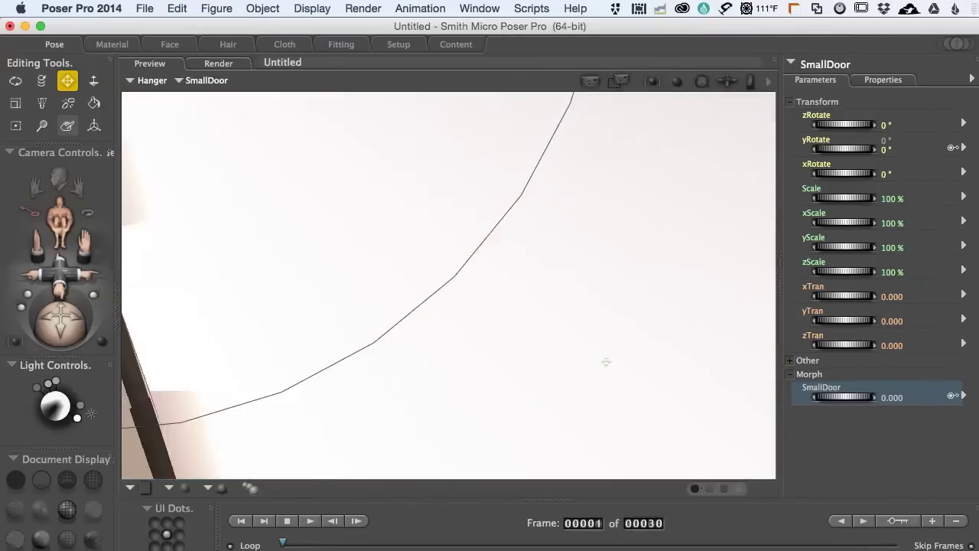
{"action": "scroll", "coordinate": [609, 357], "scroll_direction": "down", "scroll_amount": 4}
{"action": "scroll", "coordinate": [476, 365], "scroll_direction": "up", "scroll_amount": 2}
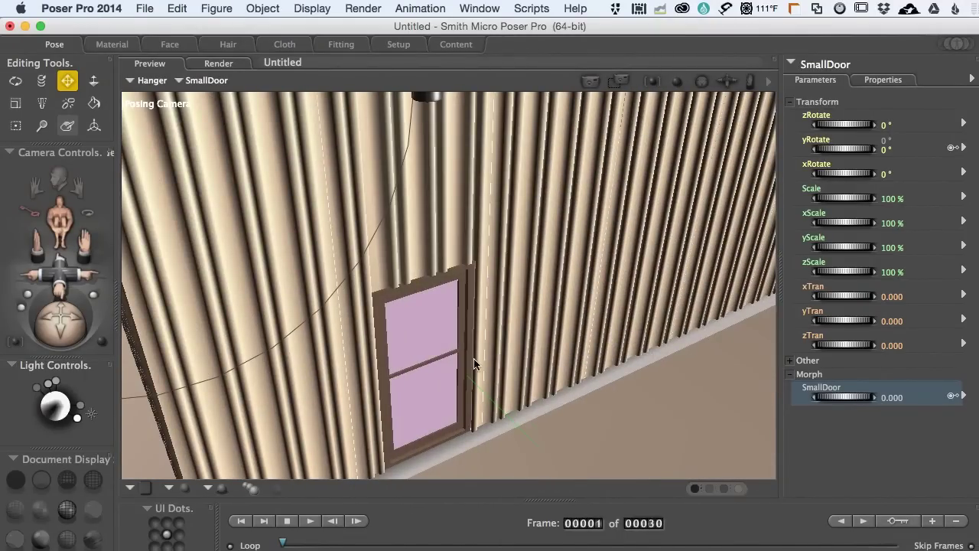
{"action": "scroll", "coordinate": [505, 394], "scroll_direction": "up", "scroll_amount": 2}
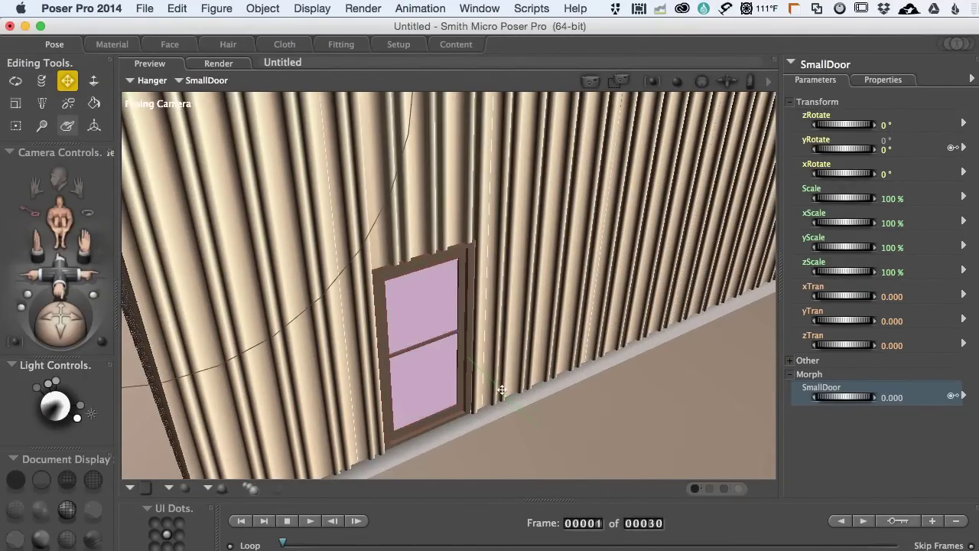
{"action": "mouse_move", "coordinate": [844, 397]}
{"action": "left_mouse_down"}
{"action": "mouse_move", "coordinate": [876, 397]}
{"action": "mouse_move", "coordinate": [838, 397]}
{"action": "left_mouse_up"}
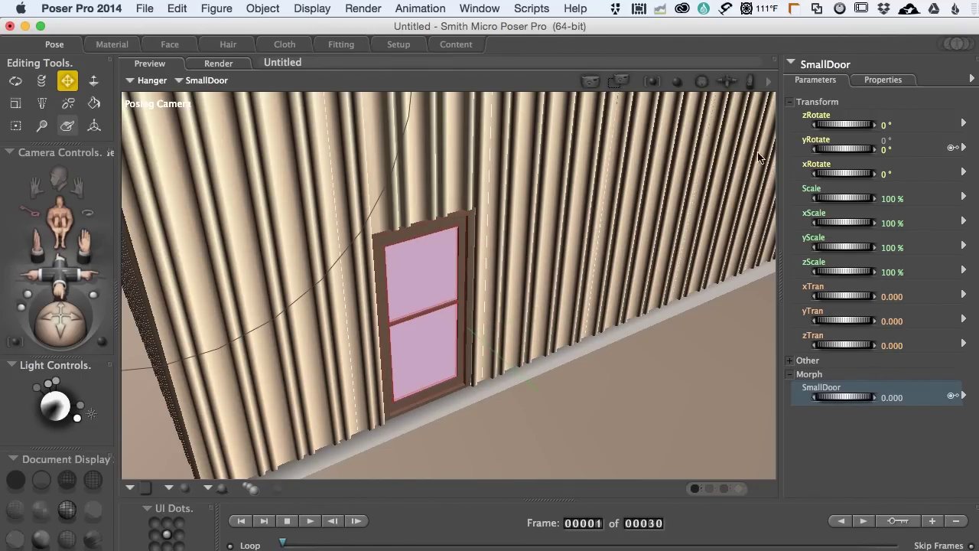
Enter the Setup room, accept the morph target warning, and select the SmallDoor bone.
{"action": "left_click", "coordinate": [397, 46]}
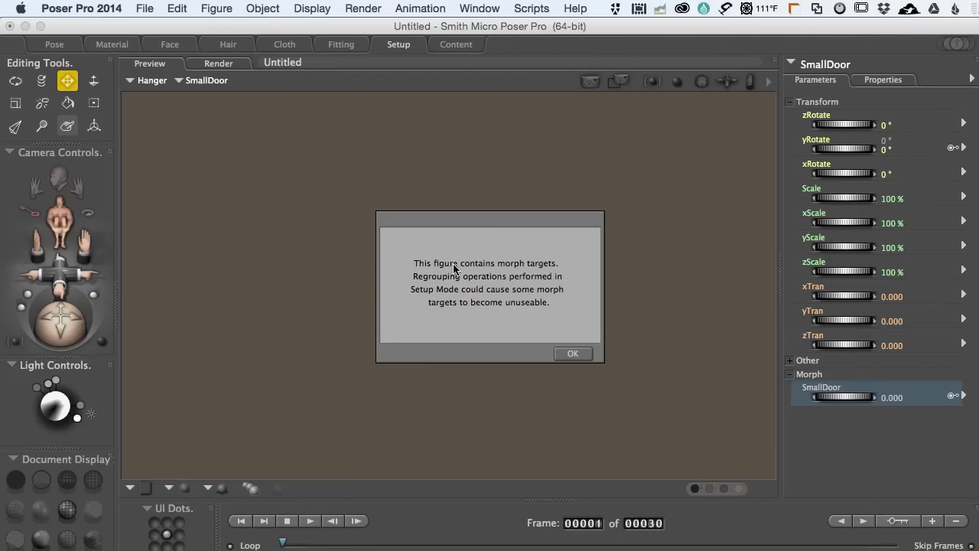
{"action": "left_click", "coordinate": [570, 355]}
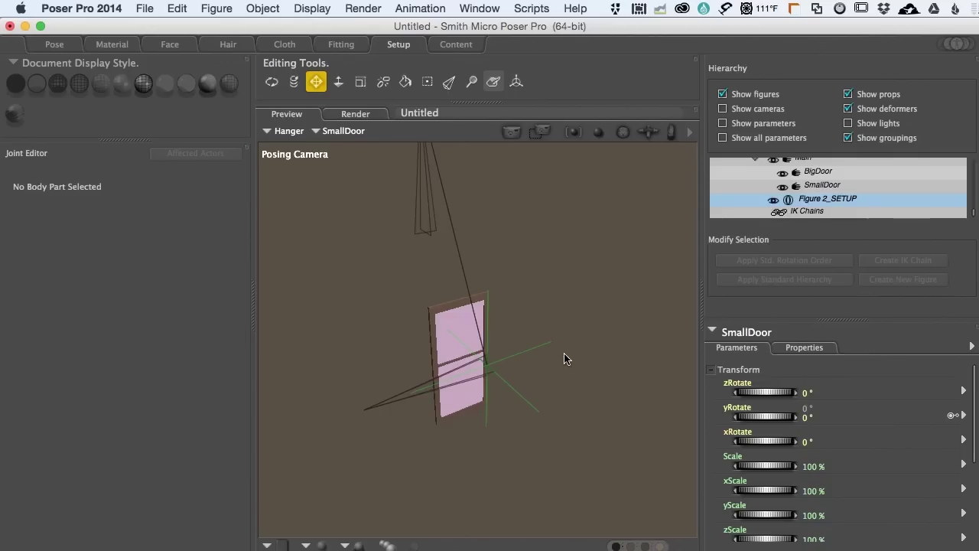
{"action": "left_click_drag", "start_coordinate": [487, 362], "coordinate": [478, 387]}
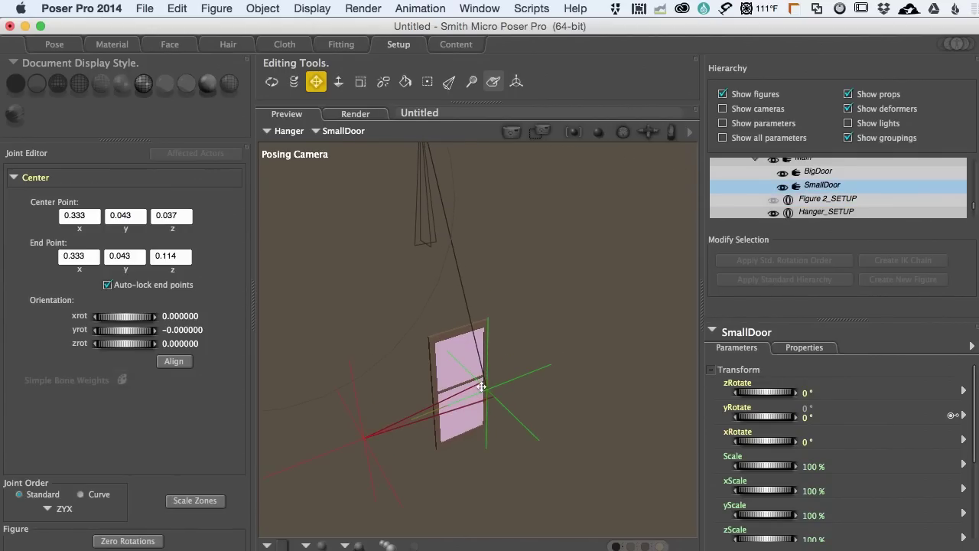
{"action": "scroll", "coordinate": [485, 390], "scroll_direction": "up", "scroll_amount": 5}
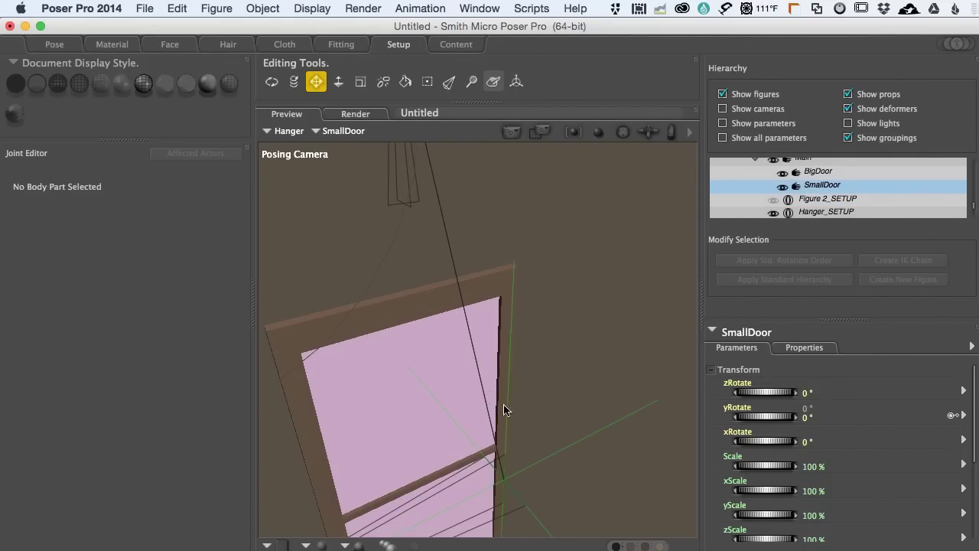
{"action": "left_click", "coordinate": [486, 390]}
{"action": "scroll", "coordinate": [465, 406], "scroll_direction": "up", "scroll_amount": 5}
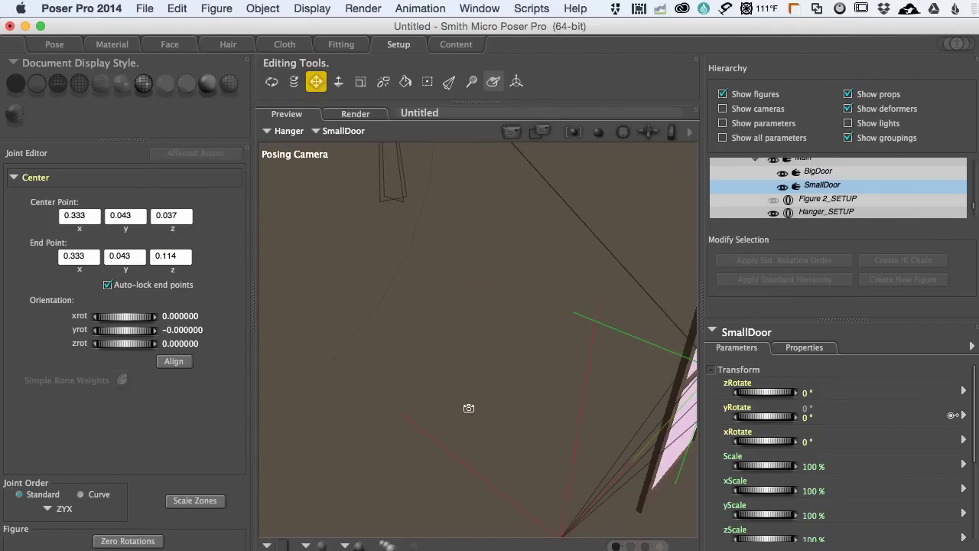
{"action": "scroll", "coordinate": [468, 408], "scroll_direction": "up", "scroll_amount": 3}
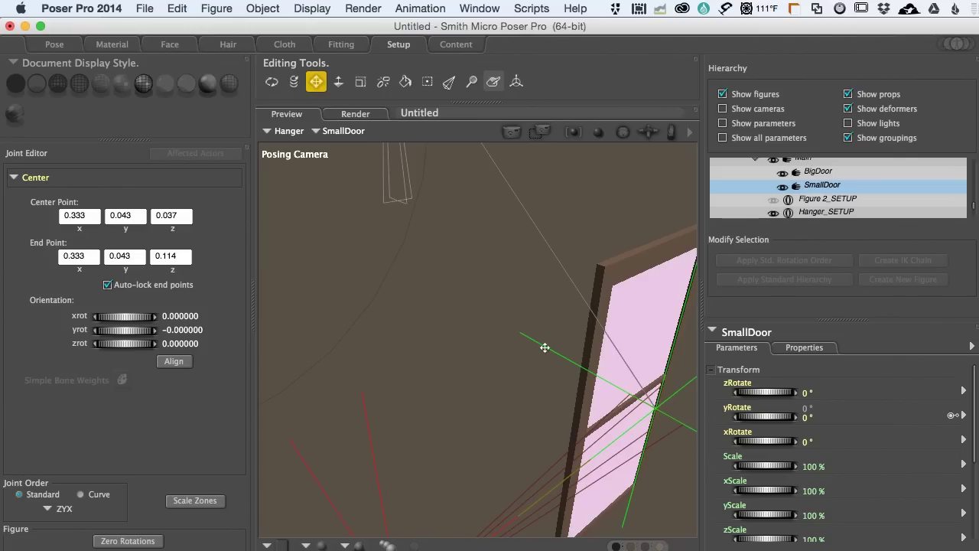
Switch to the Top Camera and select the SmallDoor bone close up at its hinge joint.
{"action": "key", "text": "super+t"}
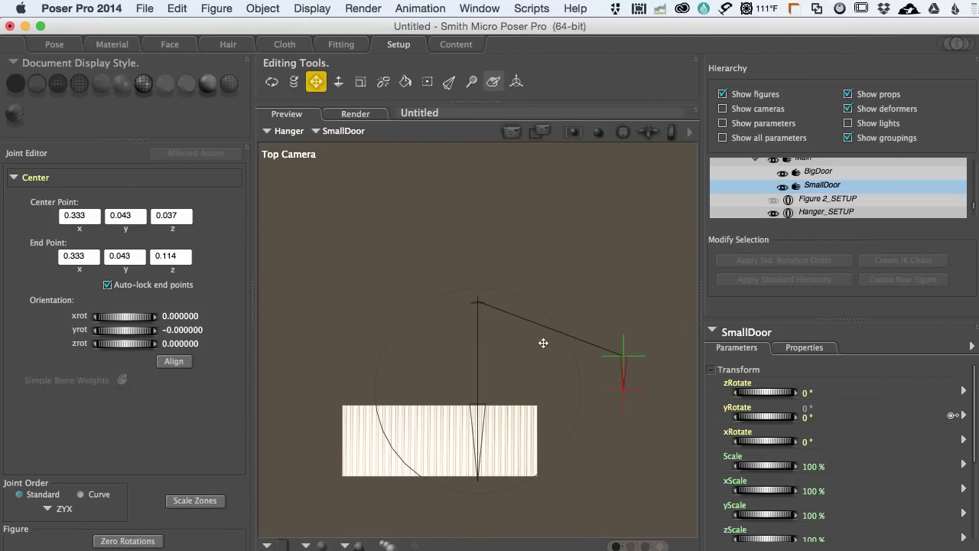
{"action": "left_click", "coordinate": [628, 375]}
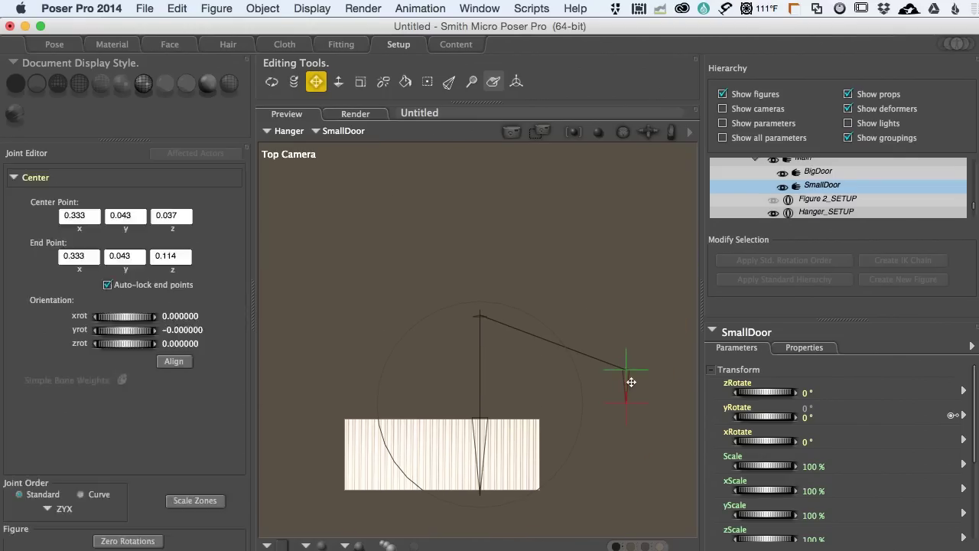
{"action": "left_click_drag", "start_coordinate": [629, 382], "coordinate": [618, 382]}
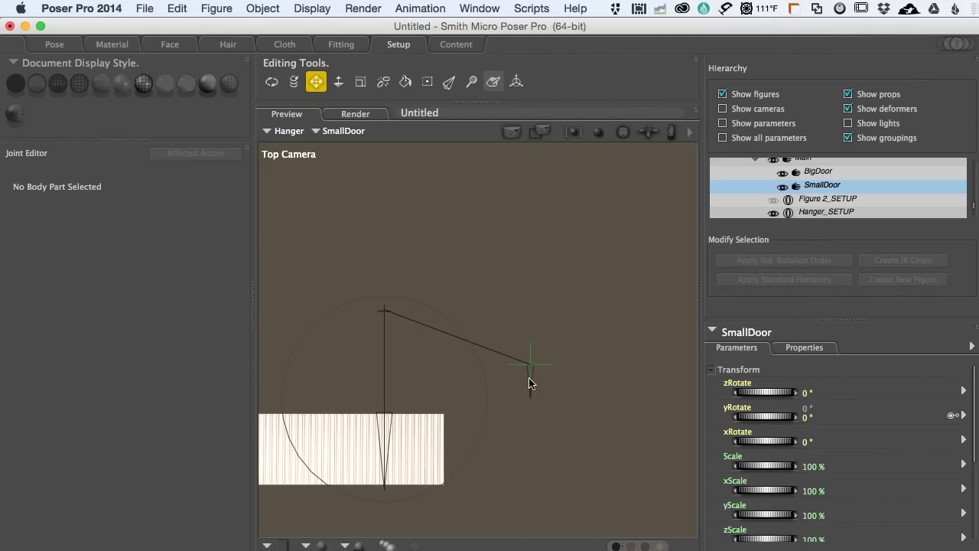
{"action": "left_click", "coordinate": [533, 376]}
{"action": "scroll", "coordinate": [533, 376], "scroll_direction": "up", "scroll_amount": 5}
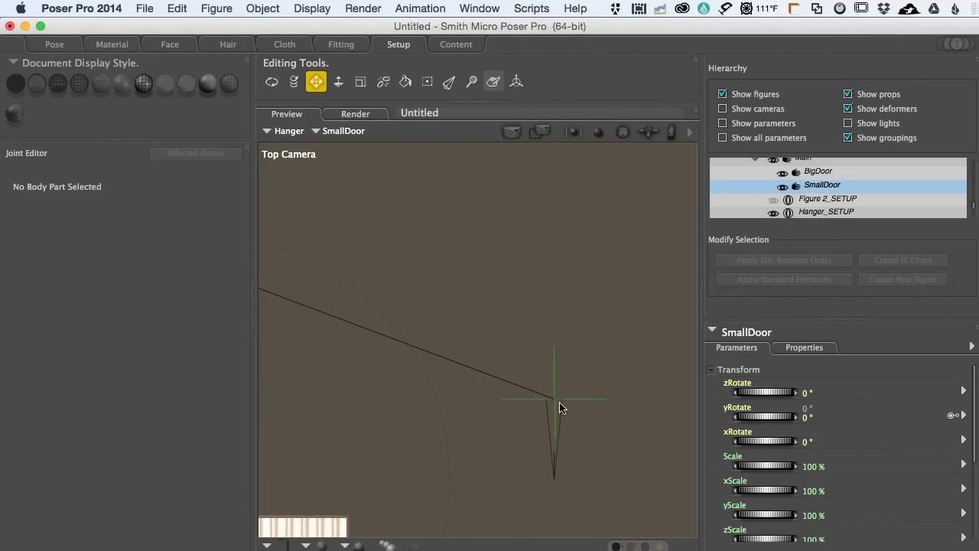
{"action": "scroll", "coordinate": [561, 405], "scroll_direction": "up", "scroll_amount": 4}
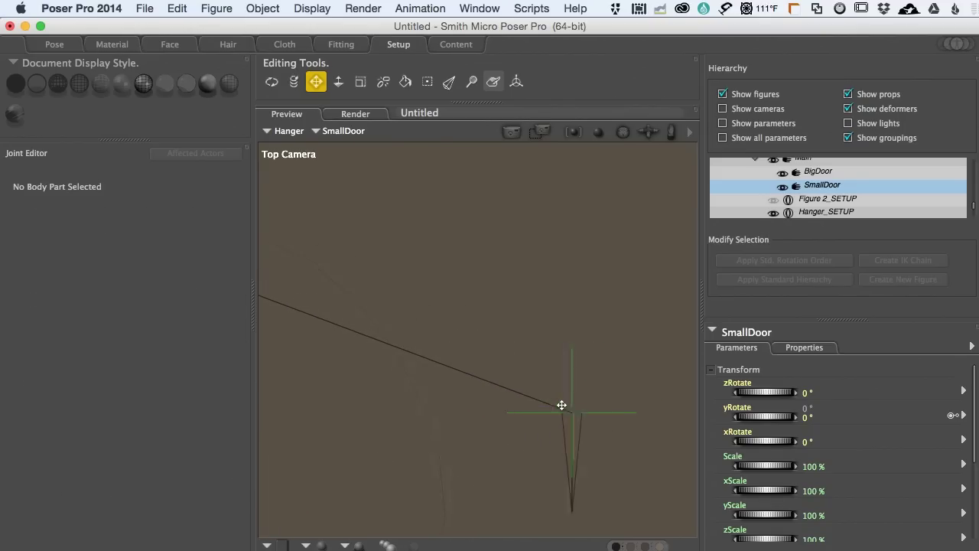
{"action": "scroll", "coordinate": [561, 439], "scroll_direction": "up", "scroll_amount": 5}
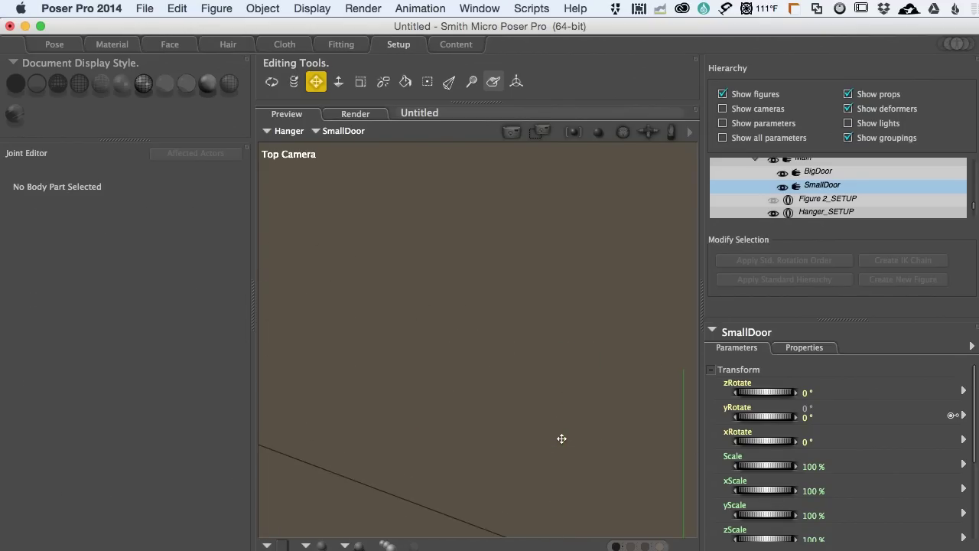
{"action": "scroll", "coordinate": [561, 434], "scroll_direction": "right", "scroll_amount": 5}
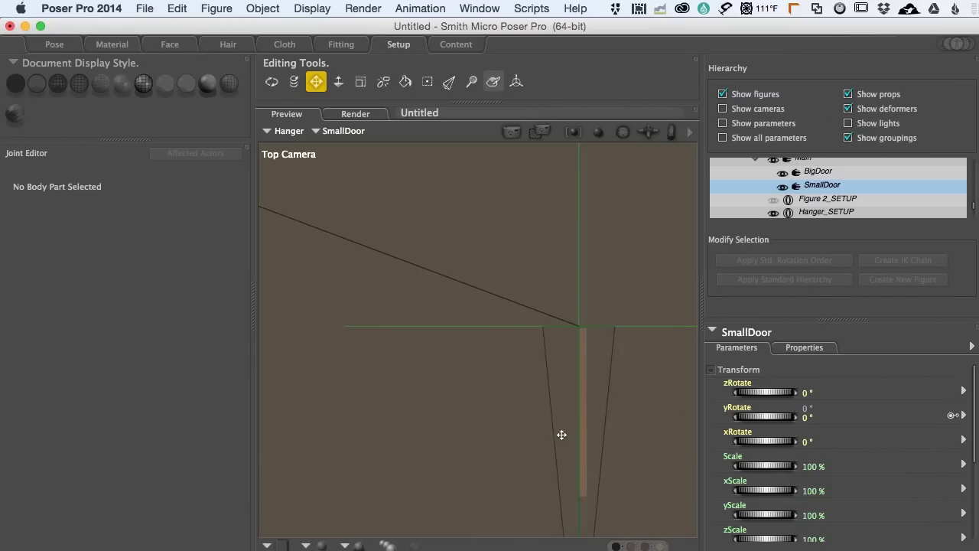
{"action": "left_click", "coordinate": [535, 335]}
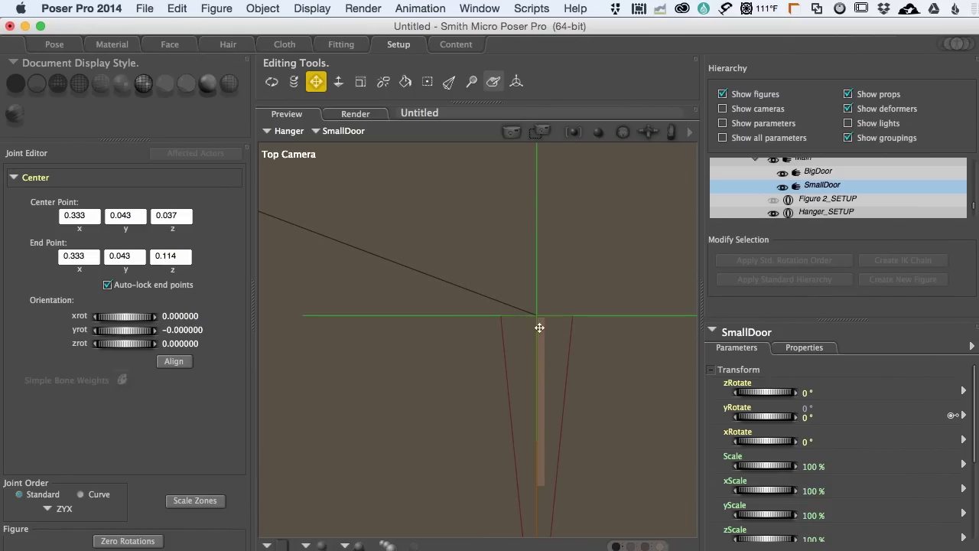
Show the Figure 2_SETUP geometry in Outline display style and move the SmallDoor bone onto the door's outer hinge corner.
{"action": "left_click", "coordinate": [773, 200]}
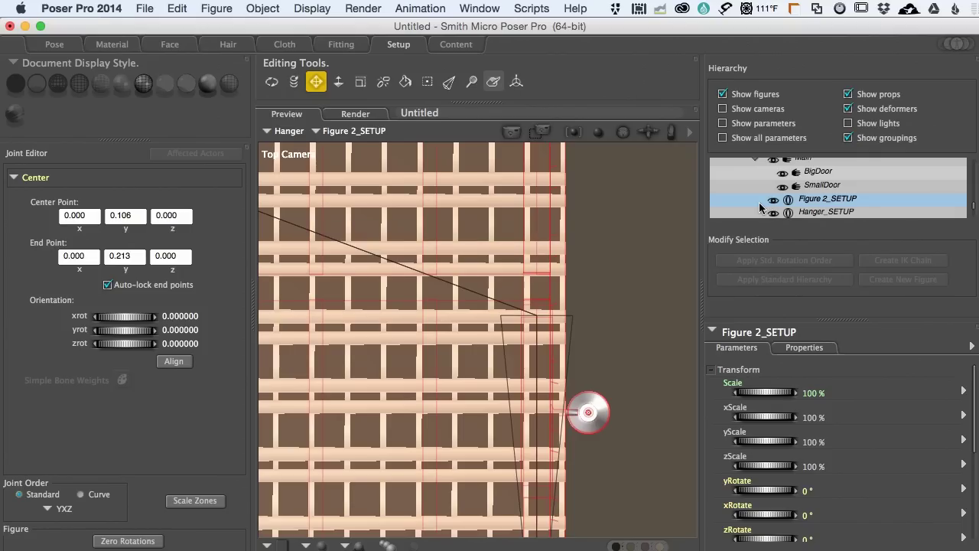
{"action": "left_click", "coordinate": [38, 83]}
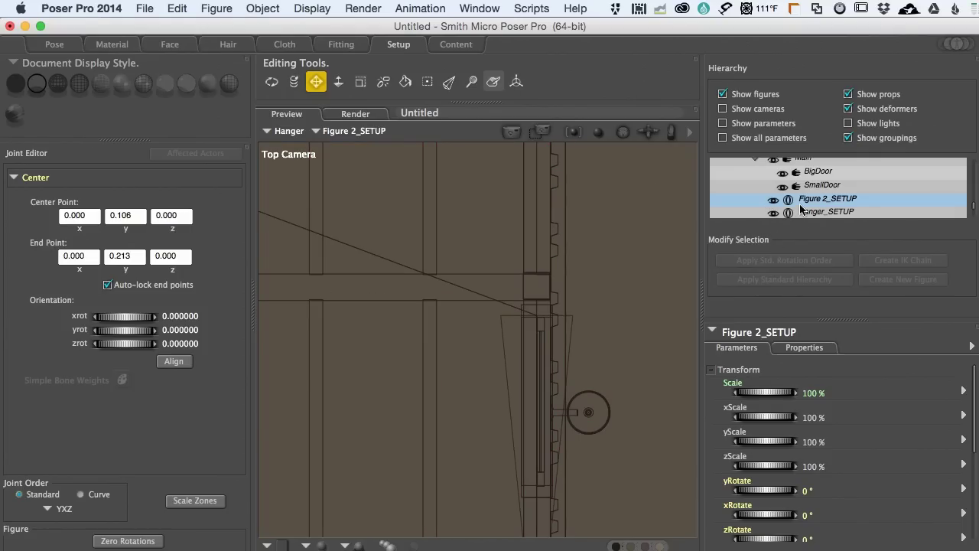
{"action": "left_click", "coordinate": [825, 186]}
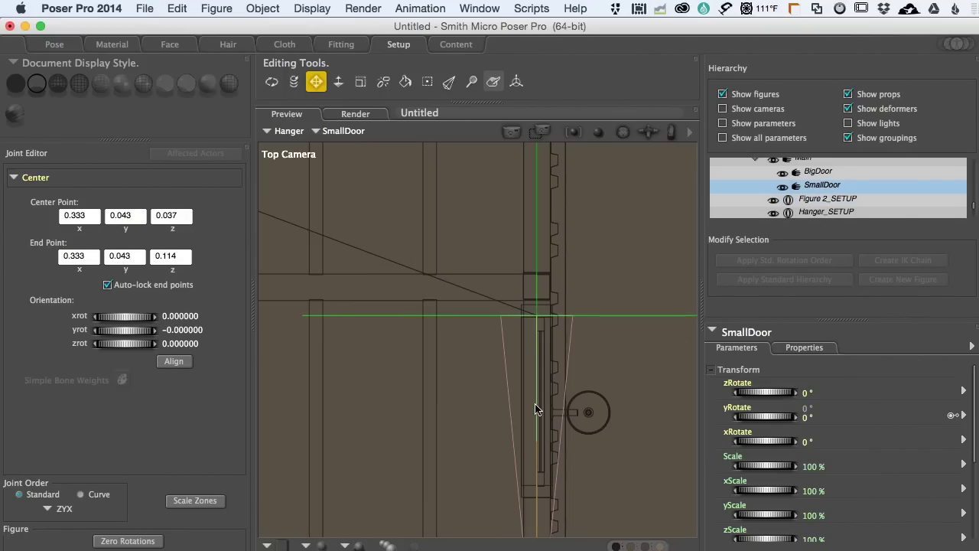
{"action": "mouse_move", "coordinate": [540, 413]}
{"action": "left_mouse_down"}
{"action": "mouse_move", "coordinate": [560, 416]}
{"action": "mouse_move", "coordinate": [485, 415]}
{"action": "mouse_move", "coordinate": [549, 420]}
{"action": "left_mouse_up"}
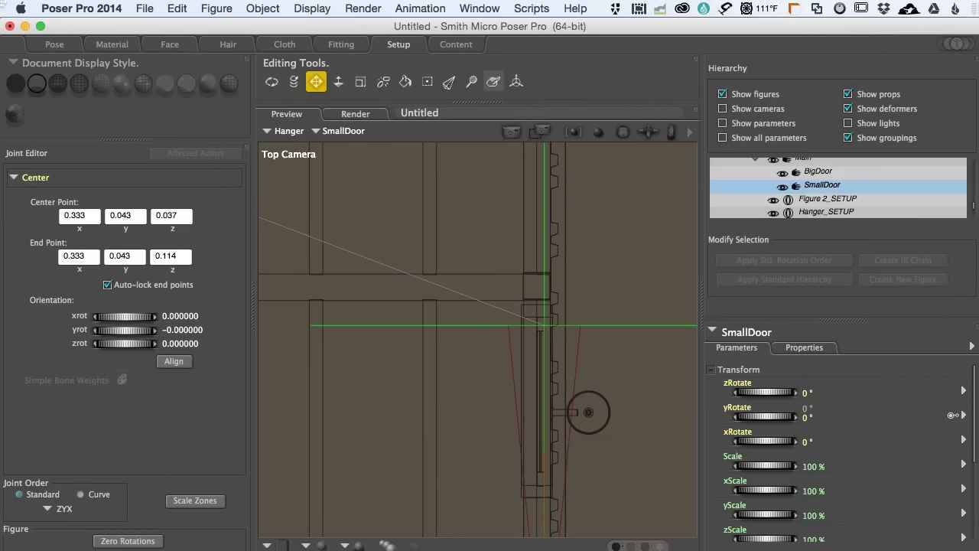
Return to the Pose room's Posing Camera, apply a shaded display style with edge lines, and test the SmallDoor dial, ending at 0.000.
{"action": "left_click", "coordinate": [54, 45]}
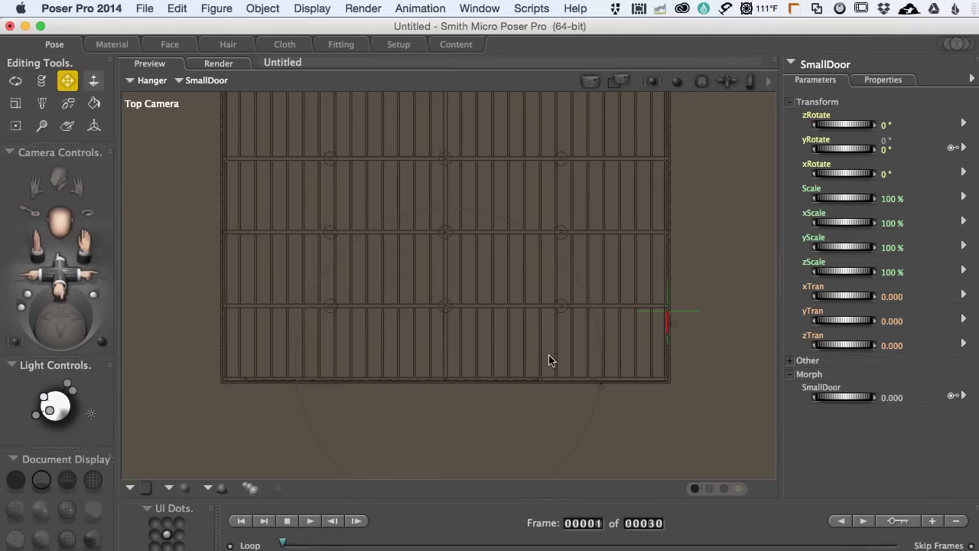
{"action": "key", "text": "super+comma"}
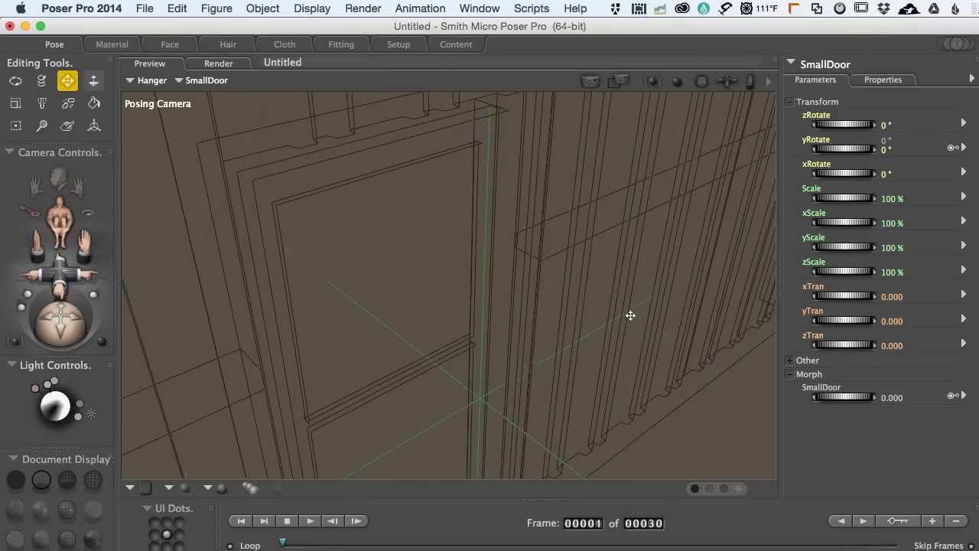
{"action": "mouse_move", "coordinate": [835, 401]}
{"action": "left_mouse_down"}
{"action": "mouse_move", "coordinate": [903, 401]}
{"action": "mouse_move", "coordinate": [844, 397]}
{"action": "left_mouse_up"}
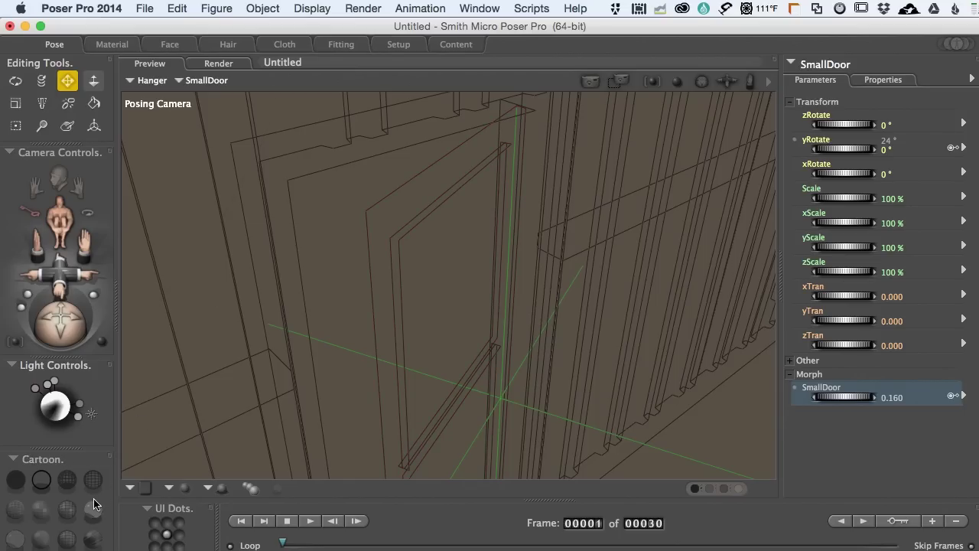
{"action": "left_click", "coordinate": [65, 537]}
{"action": "mouse_move", "coordinate": [850, 396]}
{"action": "left_mouse_down"}
{"action": "mouse_move", "coordinate": [887, 396]}
{"action": "mouse_move", "coordinate": [839, 396]}
{"action": "left_mouse_up"}
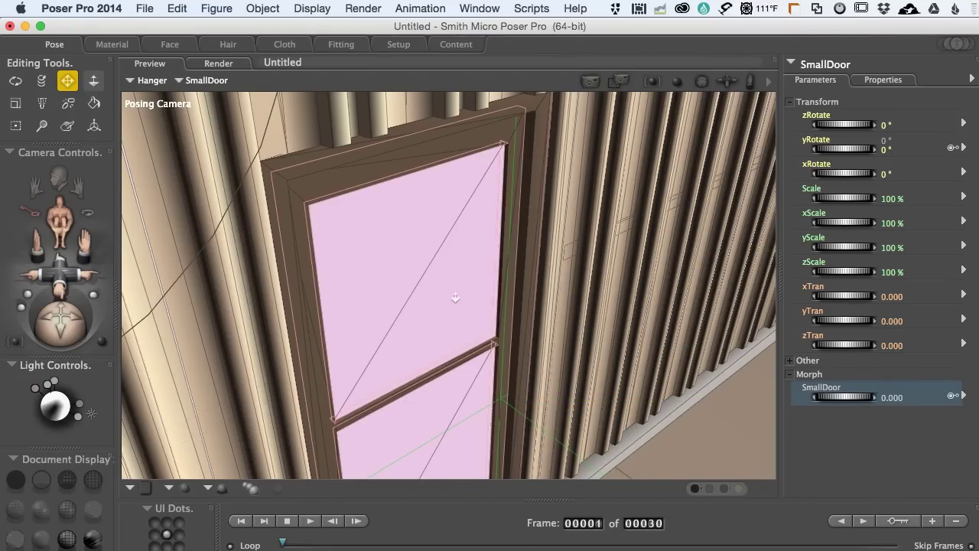
Select the hangar's BigDoor part and spawn a morph target named BigDoor on it.
{"action": "scroll", "coordinate": [455, 297], "scroll_direction": "down", "scroll_amount": 5}
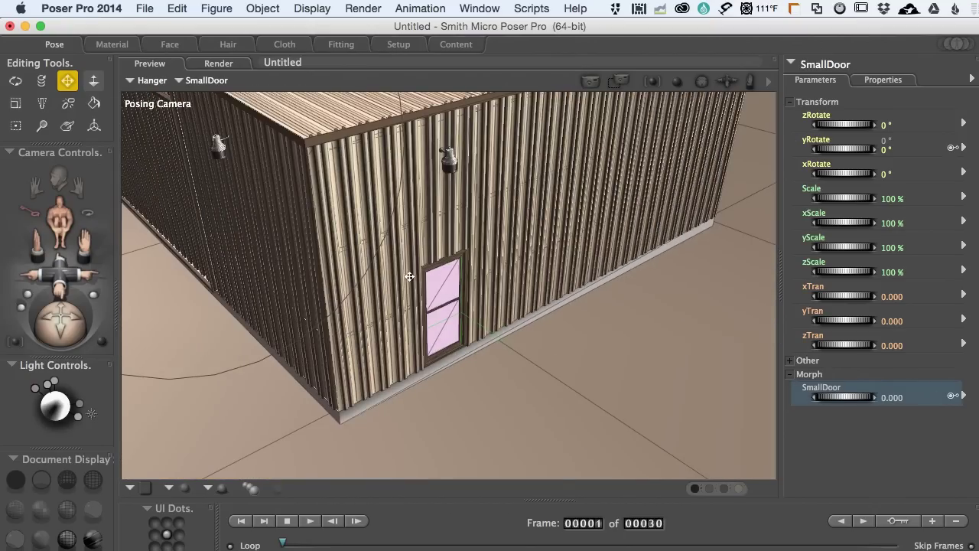
{"action": "scroll", "coordinate": [410, 276], "scroll_direction": "left", "scroll_amount": 10}
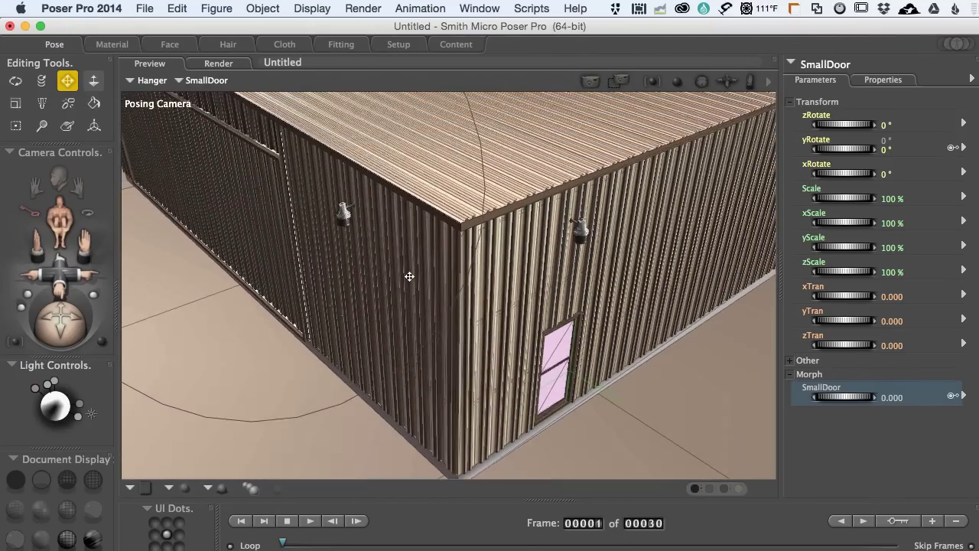
{"action": "scroll", "coordinate": [410, 276], "scroll_direction": "left", "scroll_amount": 10}
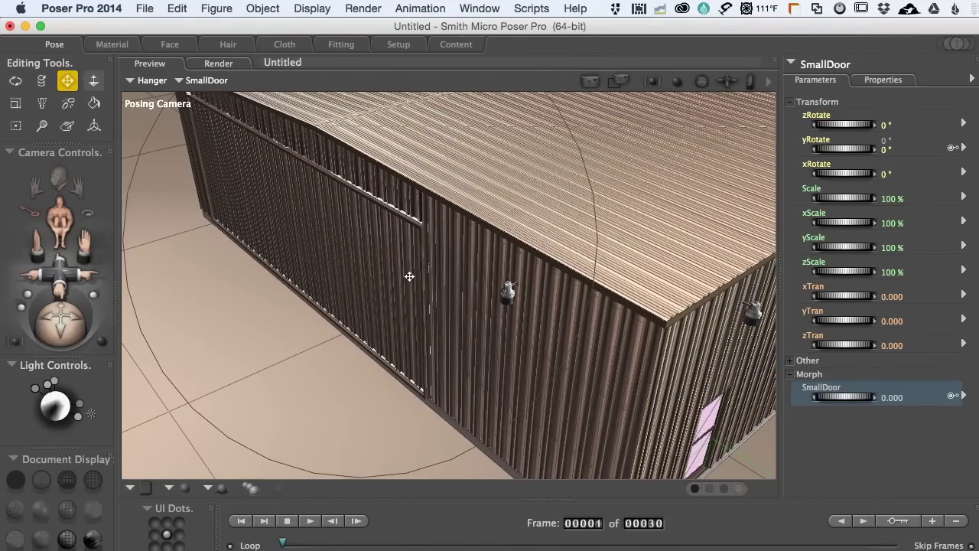
{"action": "scroll", "coordinate": [409, 276], "scroll_direction": "left", "scroll_amount": 8}
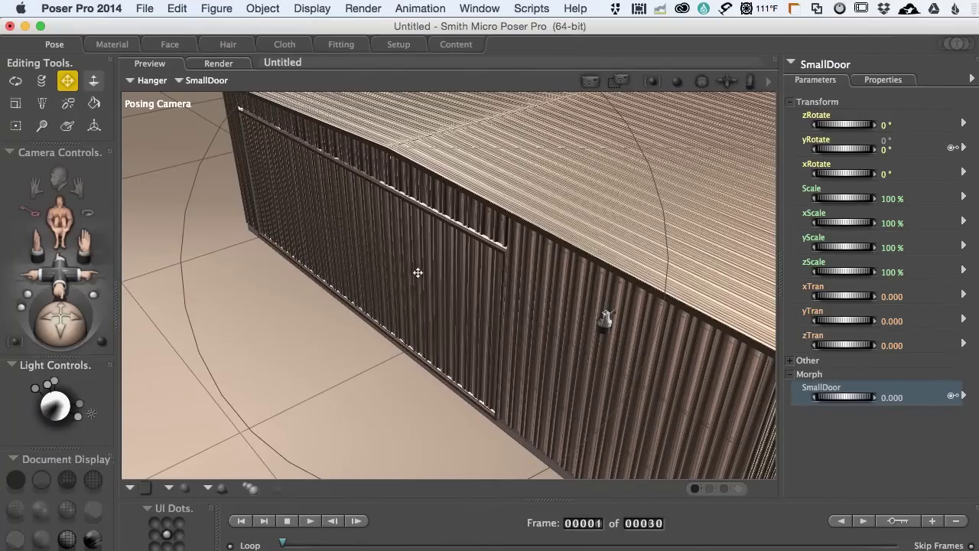
{"action": "left_click", "coordinate": [813, 68]}
{"action": "mouse_move", "coordinate": [820, 72]}
{"action": "left_click", "coordinate": [932, 89]}
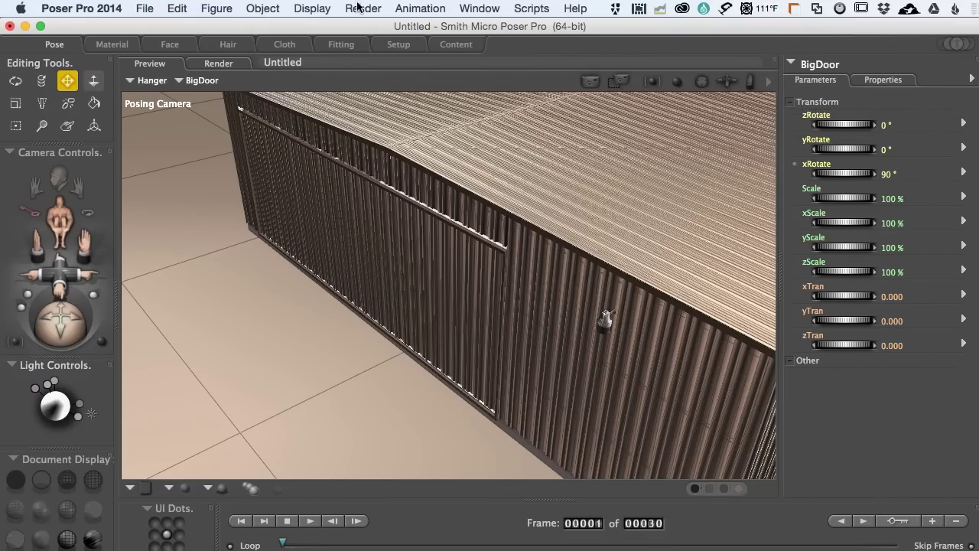
{"action": "left_click", "coordinate": [260, 8]}
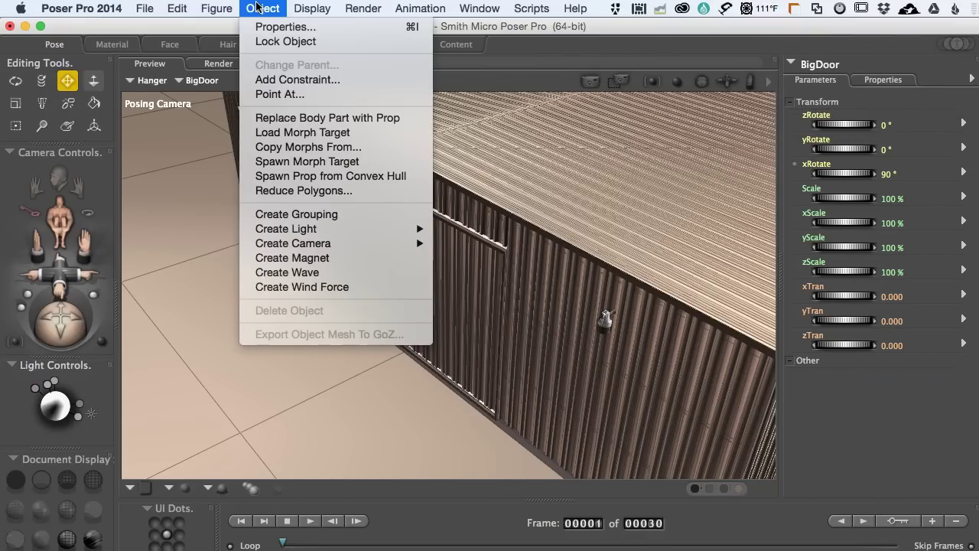
{"action": "left_click", "coordinate": [289, 164]}
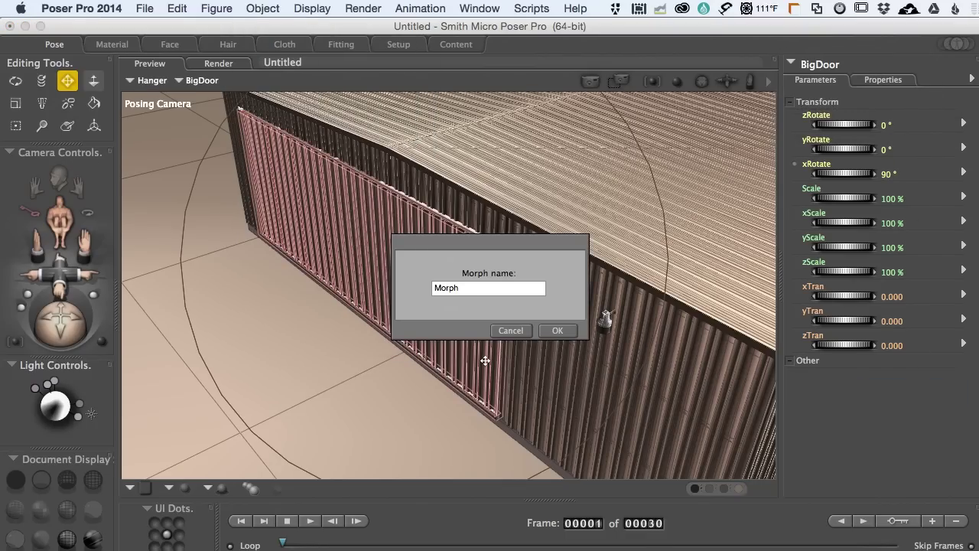
{"action": "double_click", "coordinate": [448, 289]}
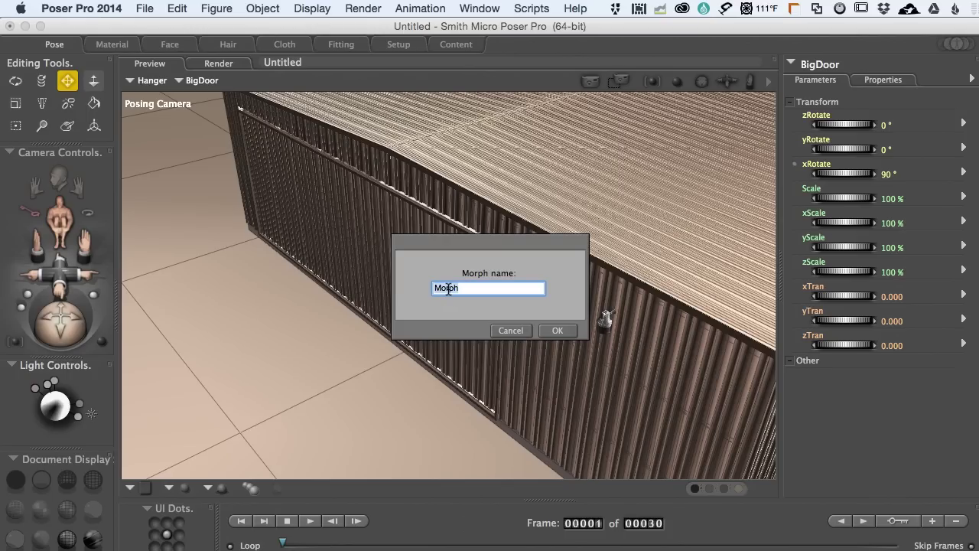
{"action": "type", "text": "BigDoor"}
{"action": "key", "text": "Return"}
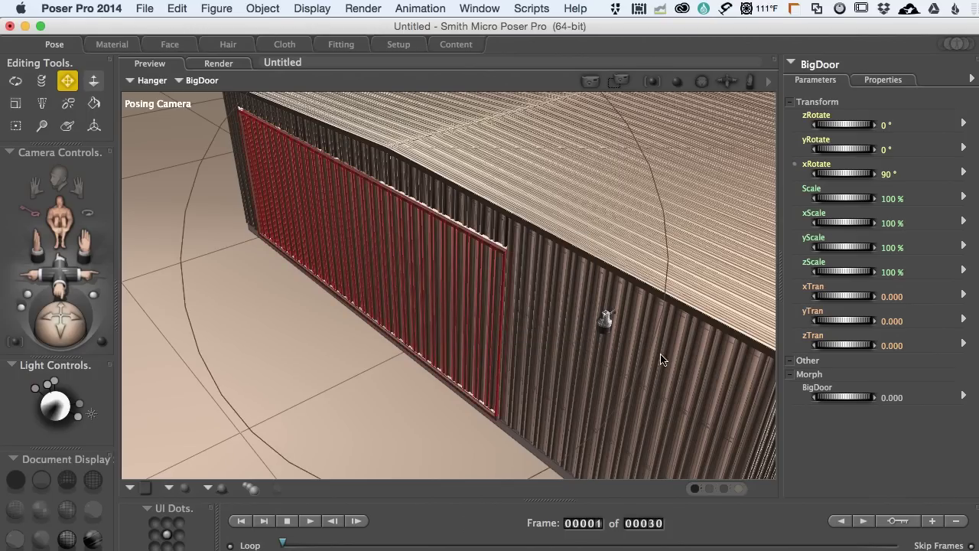
Limit the BigDoor morph dial to a minimum of 0 and a maximum of 1.
{"action": "left_click", "coordinate": [963, 395]}
{"action": "left_click", "coordinate": [966, 403]}
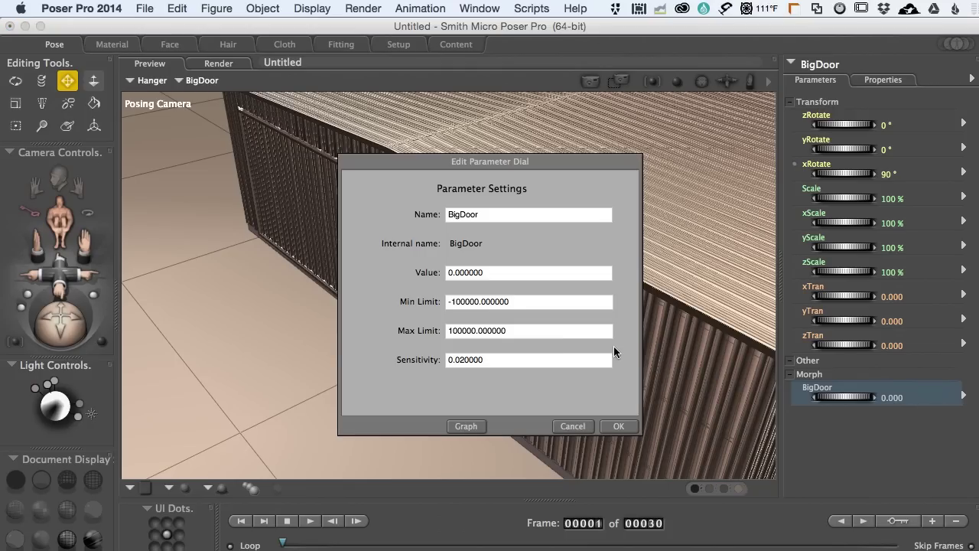
{"action": "triple_click", "coordinate": [511, 306]}
{"action": "type", "text": "0"}
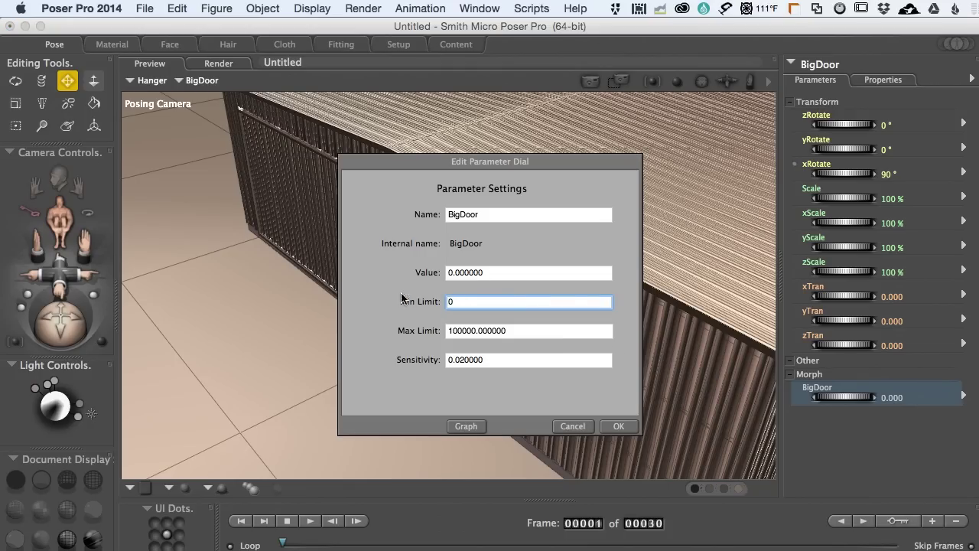
{"action": "key", "text": "Tab"}
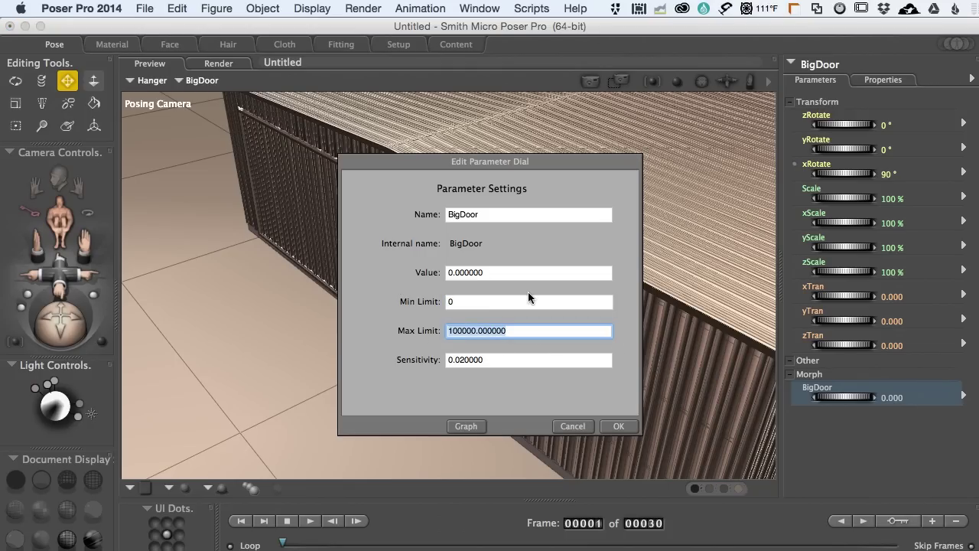
{"action": "type", "text": "1"}
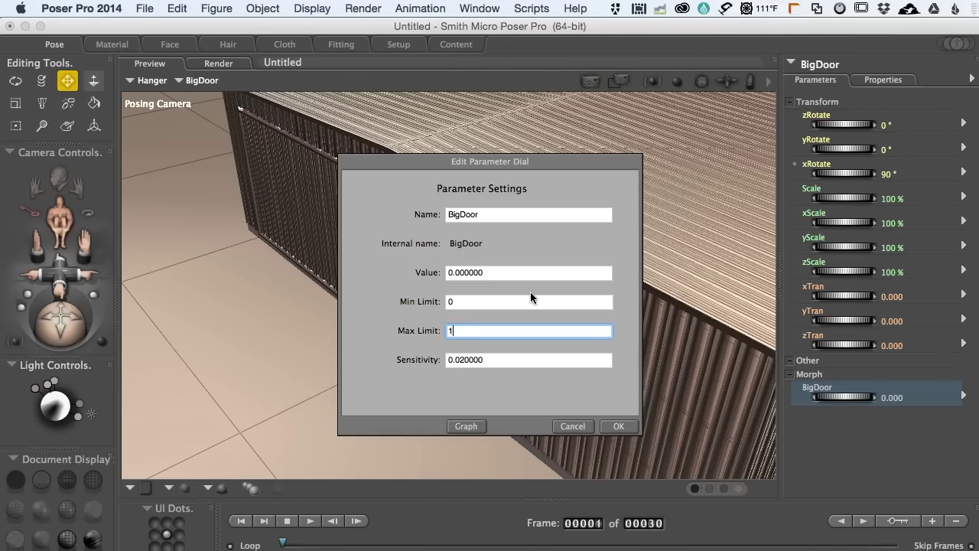
{"action": "left_click", "coordinate": [618, 427]}
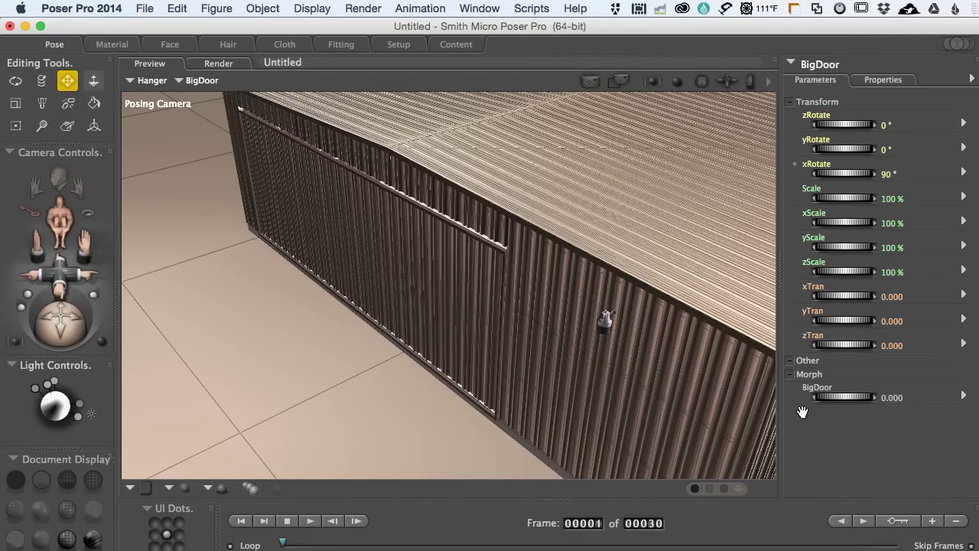
Start teaching dependent parameters for the BigDoor dial and record the door's xRotate at 90° for a master value of 0.000.
{"action": "right_click", "coordinate": [924, 398]}
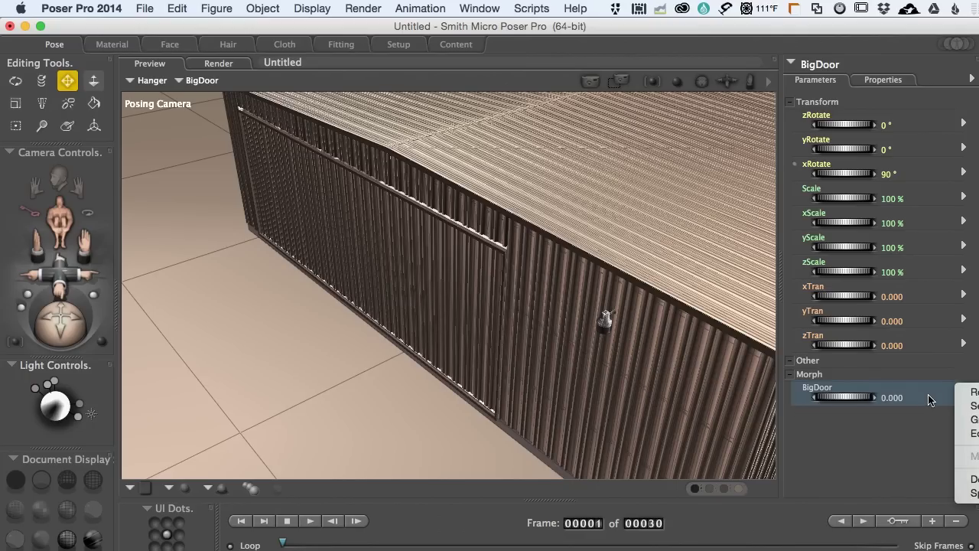
{"action": "left_click", "coordinate": [967, 434]}
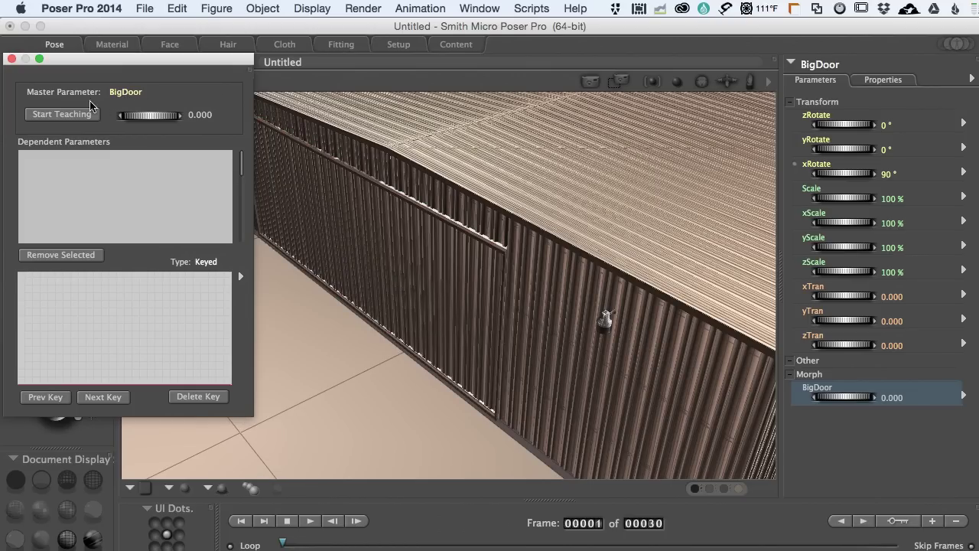
{"action": "left_click", "coordinate": [54, 121]}
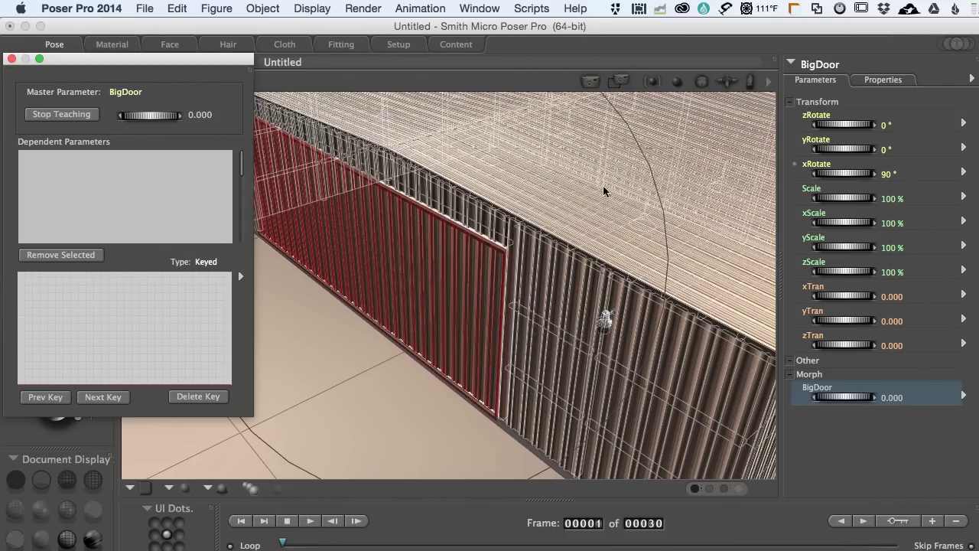
{"action": "left_click", "coordinate": [847, 176]}
{"action": "left_click_drag", "start_coordinate": [604, 320], "coordinate": [604, 320]}
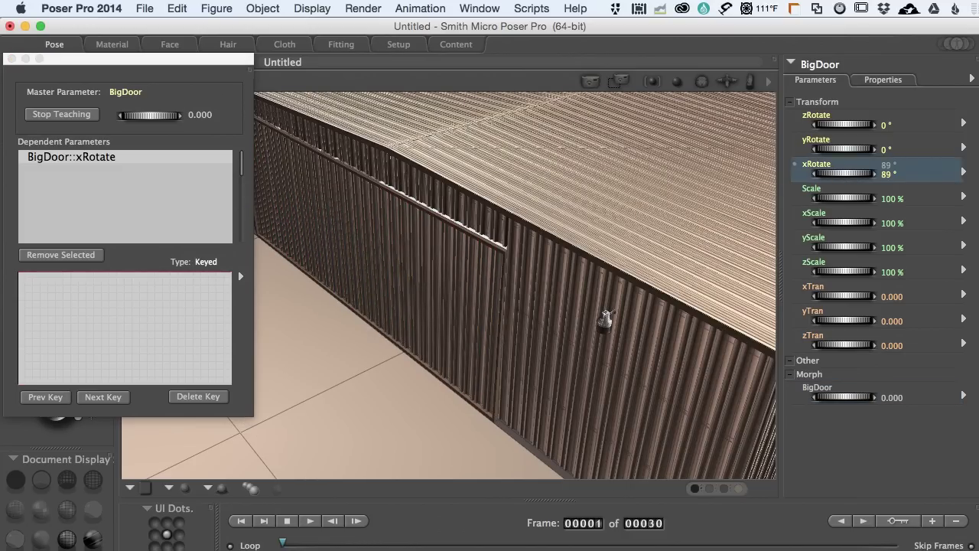
{"action": "left_click_drag", "start_coordinate": [841, 176], "coordinate": [846, 176]}
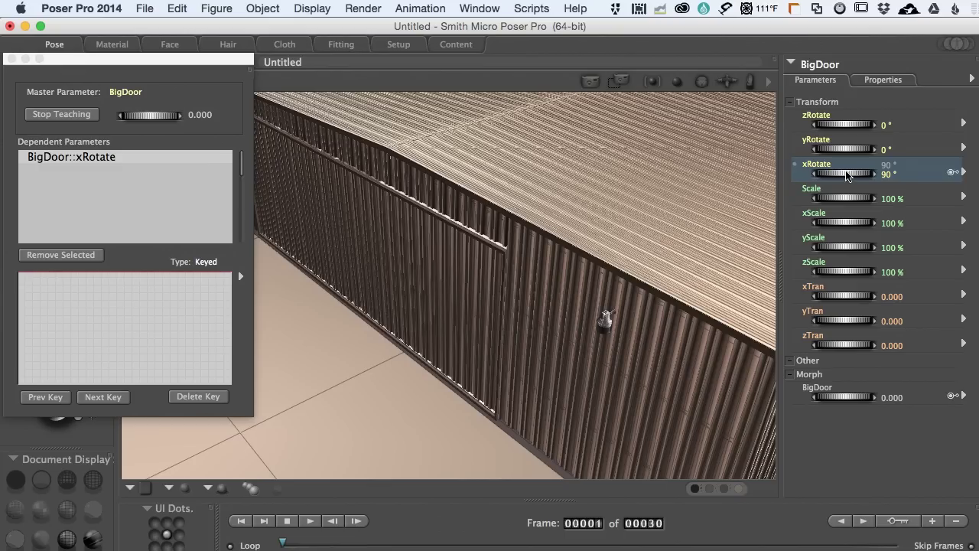
{"action": "left_click", "coordinate": [91, 159]}
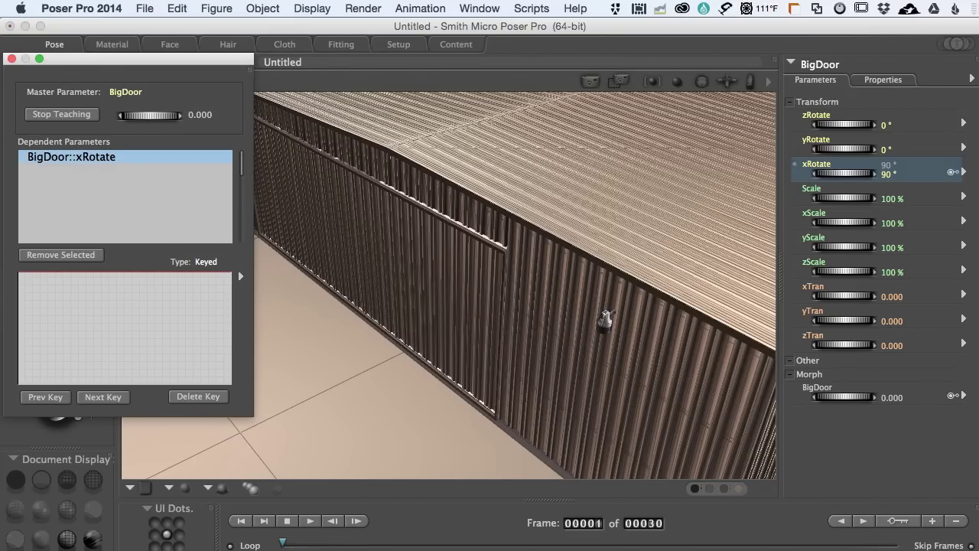
Teach the door an xRotate of -17° at a BigDoor value of 1.000, stop teaching, and test the dial.
{"action": "left_click_drag", "start_coordinate": [149, 114], "coordinate": [175, 115]}
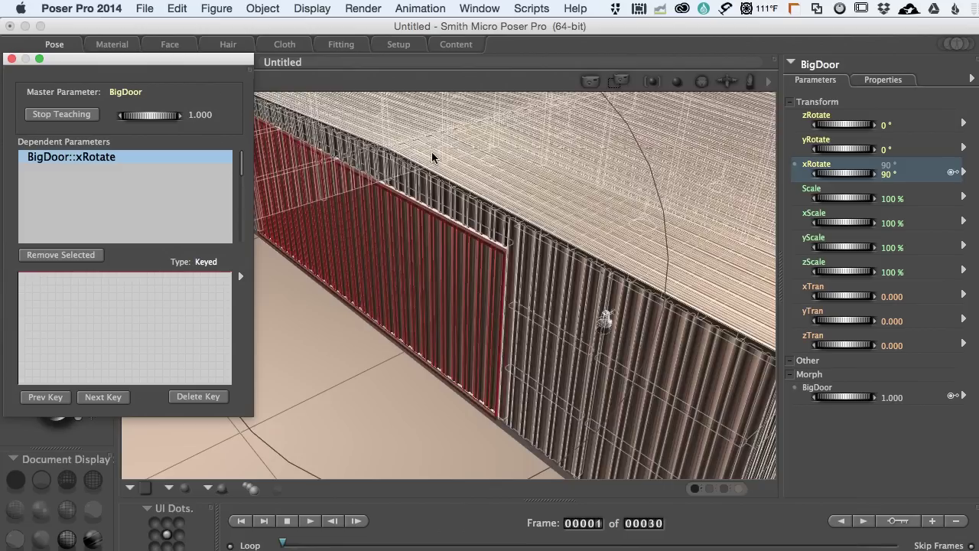
{"action": "left_click_drag", "start_coordinate": [842, 172], "coordinate": [809, 176]}
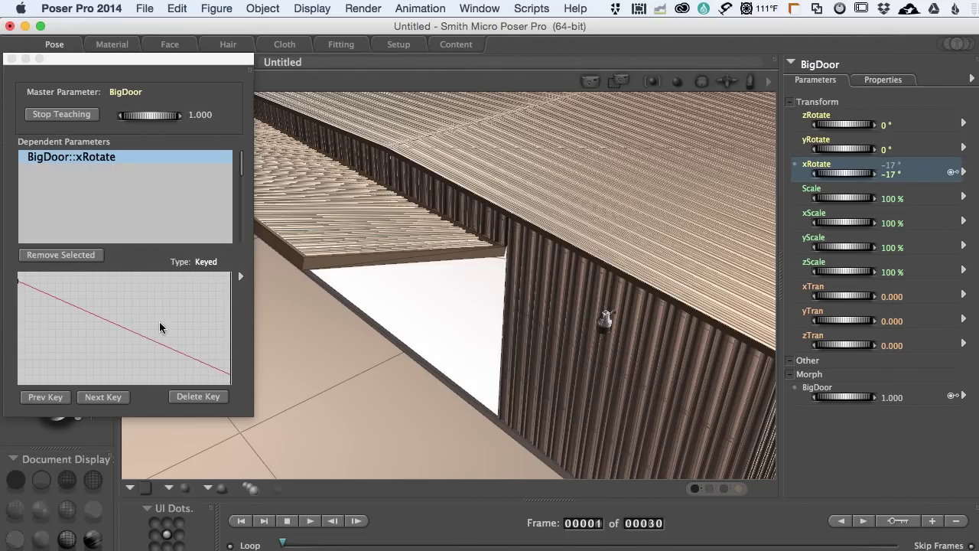
{"action": "left_click", "coordinate": [72, 114]}
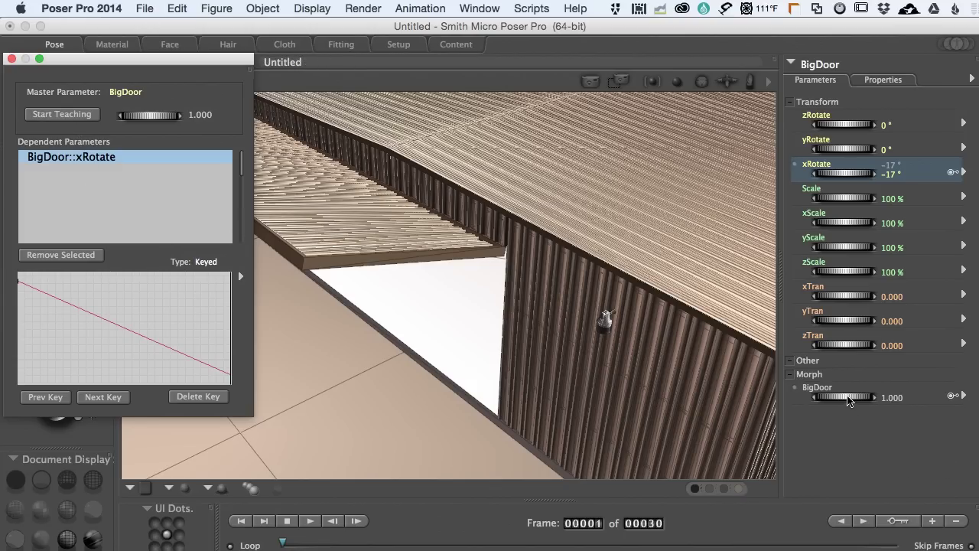
{"action": "mouse_move", "coordinate": [841, 396]}
{"action": "left_mouse_down"}
{"action": "mouse_move", "coordinate": [804, 396]}
{"action": "mouse_move", "coordinate": [842, 396]}
{"action": "left_mouse_up"}
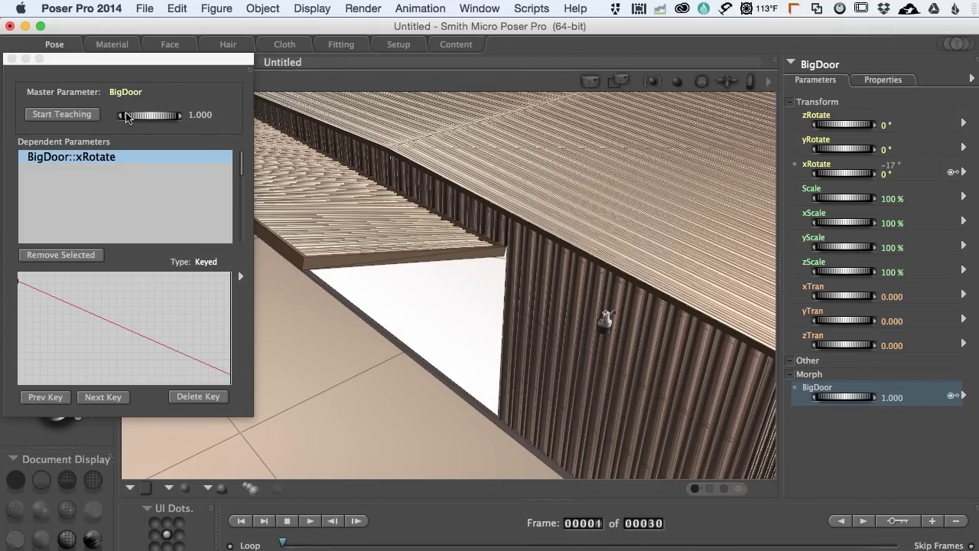
Resume teaching, add zScale as a dependent of BigDoor, and key it at 100% for a master value of 0.000.
{"action": "left_click", "coordinate": [66, 120]}
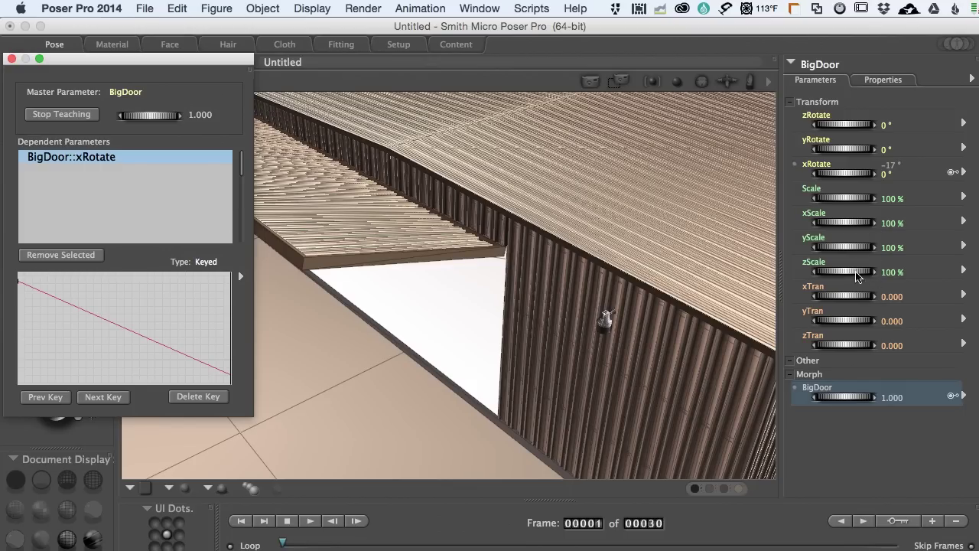
{"action": "mouse_move", "coordinate": [852, 274]}
{"action": "left_mouse_down"}
{"action": "mouse_move", "coordinate": [838, 274]}
{"action": "mouse_move", "coordinate": [852, 274]}
{"action": "left_mouse_up"}
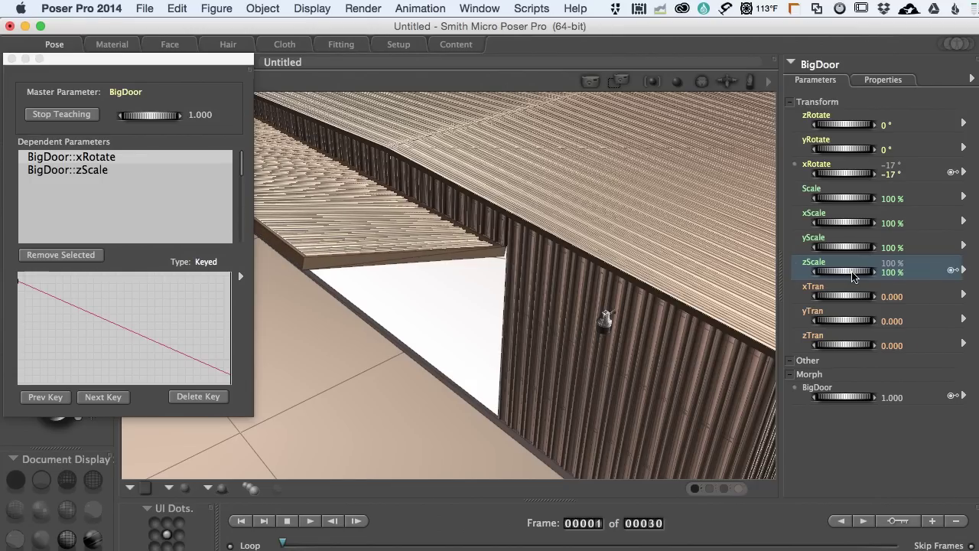
{"action": "left_click", "coordinate": [98, 173]}
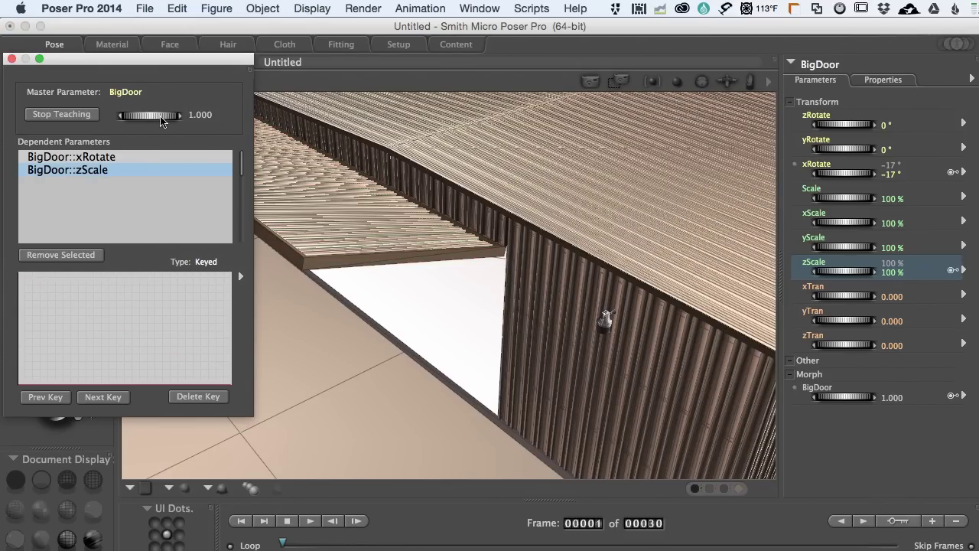
{"action": "left_click_drag", "start_coordinate": [149, 115], "coordinate": [130, 114]}
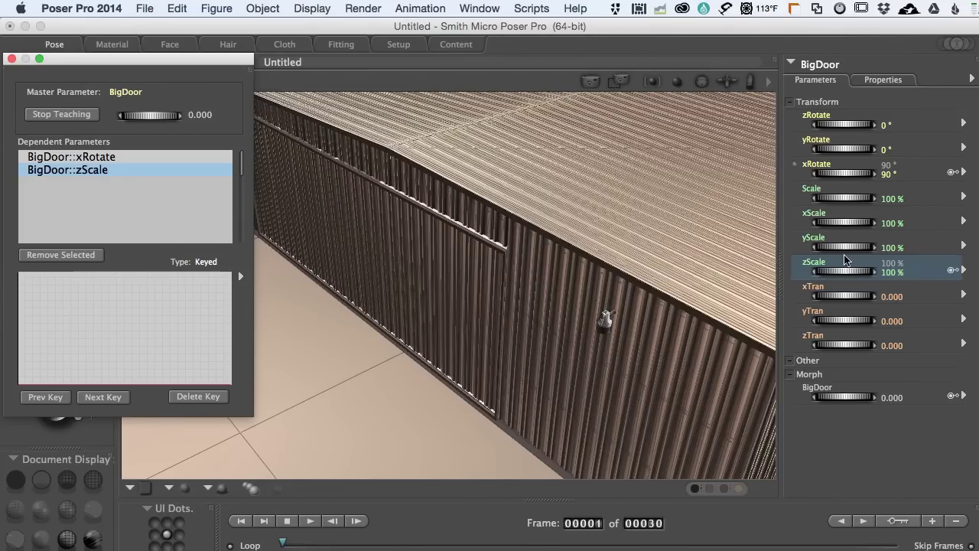
{"action": "left_click_drag", "start_coordinate": [855, 273], "coordinate": [856, 272]}
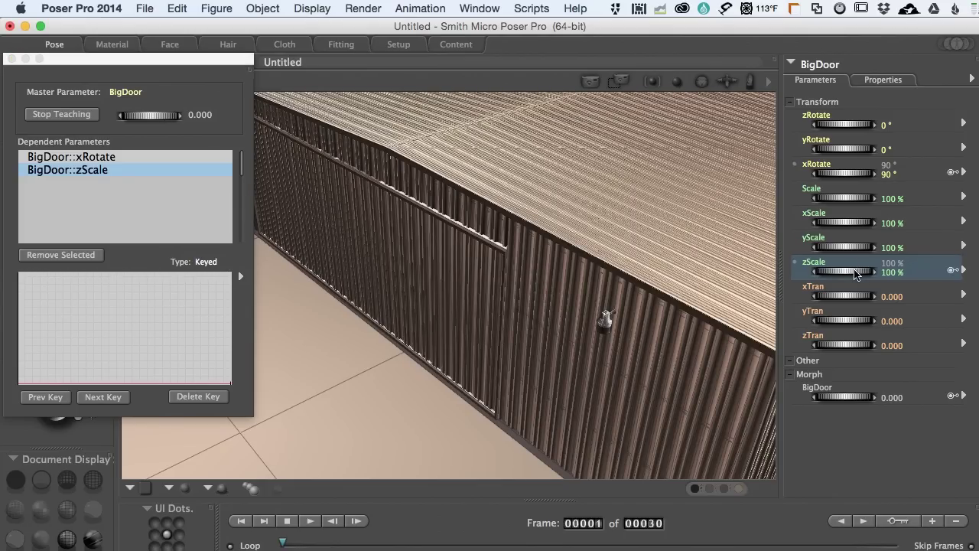
Teach the door a zScale of 7% at BigDoor 1.000, return the master to 0.000, and finish the teaching session.
{"action": "left_click_drag", "start_coordinate": [149, 115], "coordinate": [183, 115]}
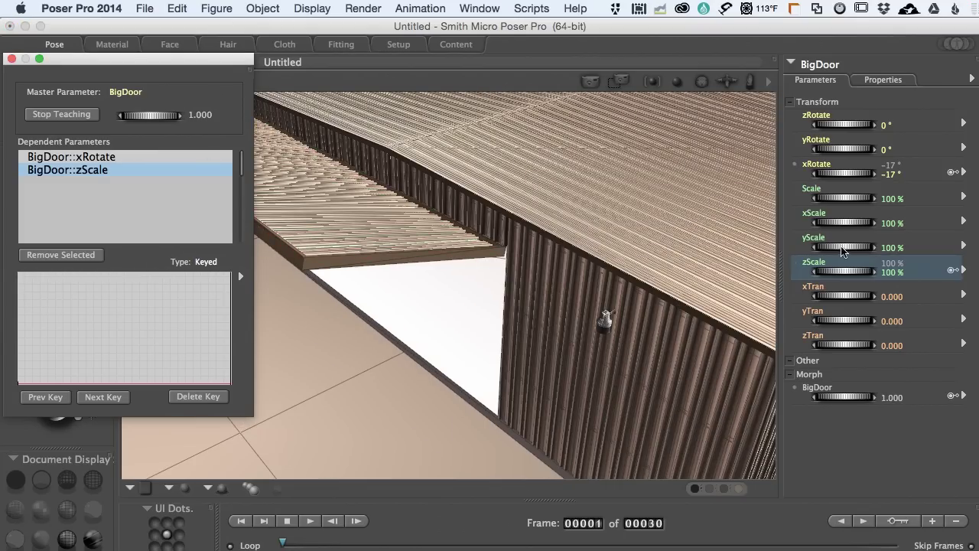
{"action": "left_click_drag", "start_coordinate": [856, 274], "coordinate": [792, 274]}
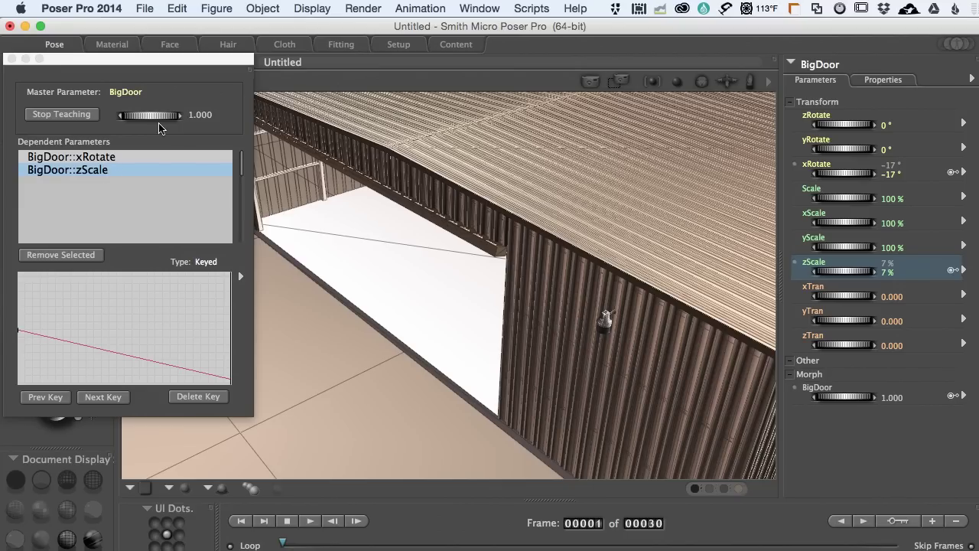
{"action": "left_click_drag", "start_coordinate": [159, 117], "coordinate": [132, 116]}
{"action": "mouse_move", "coordinate": [149, 114]}
{"action": "left_mouse_down"}
{"action": "mouse_move", "coordinate": [195, 115]}
{"action": "mouse_move", "coordinate": [150, 115]}
{"action": "left_mouse_up"}
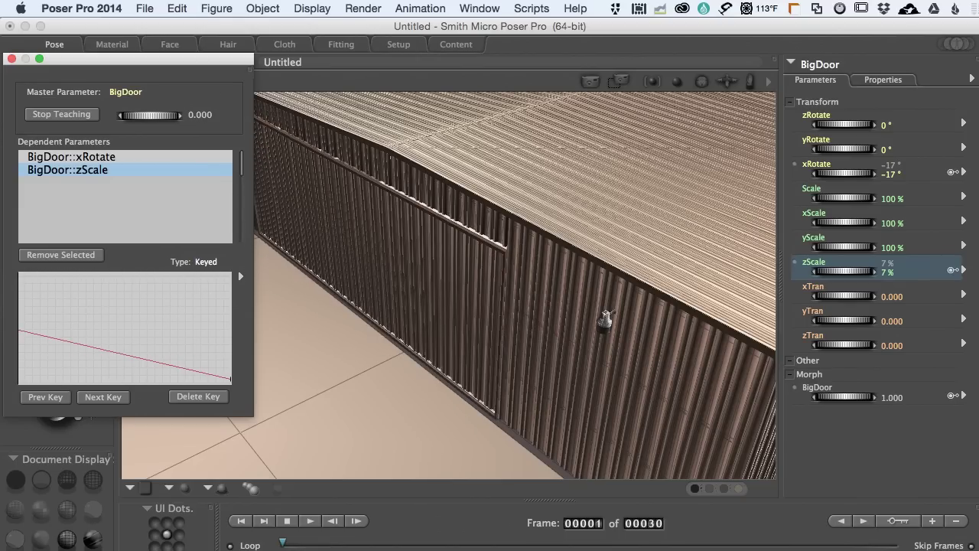
{"action": "left_click", "coordinate": [81, 115]}
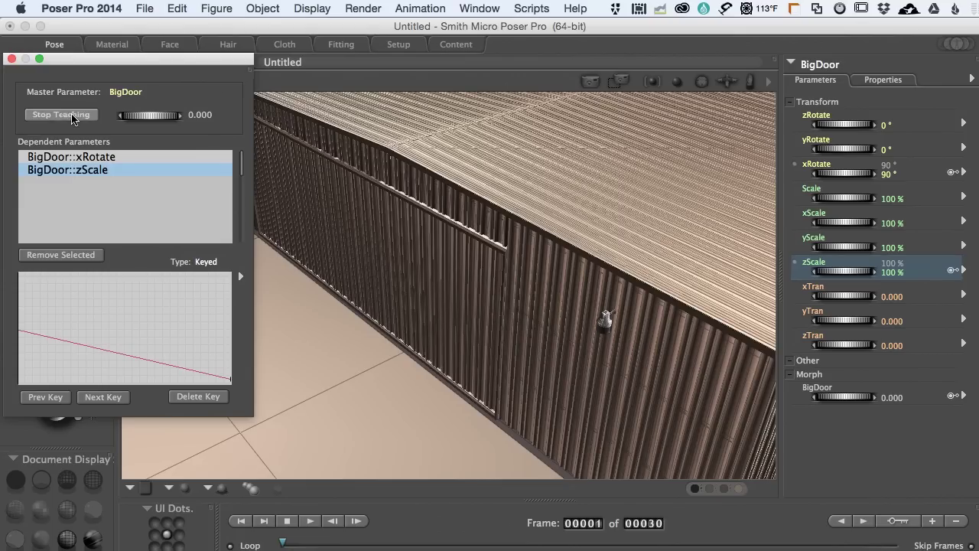
{"action": "left_click", "coordinate": [11, 59]}
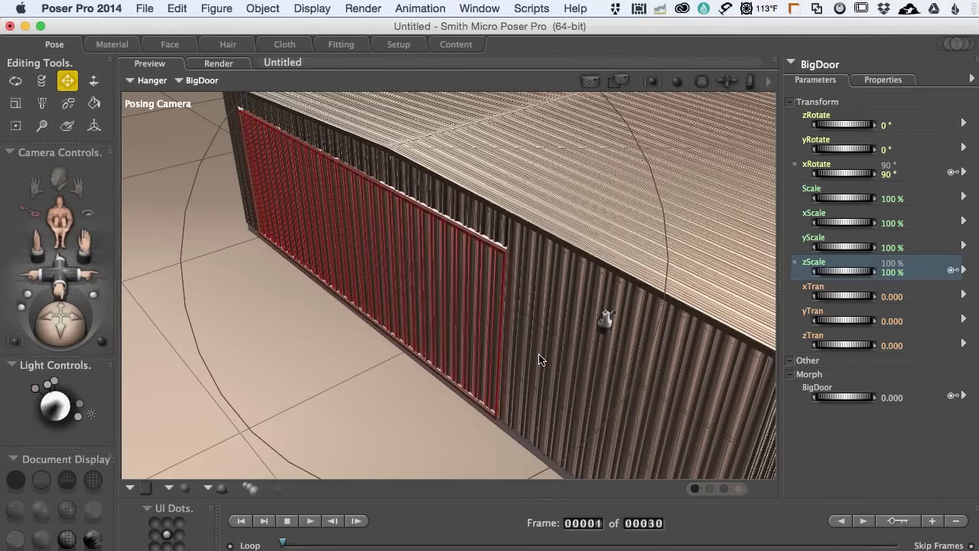
Test the BigDoor morph dial from a low view of the large door, ending at 0.000.
{"action": "left_click_drag", "start_coordinate": [538, 356], "coordinate": [538, 352]}
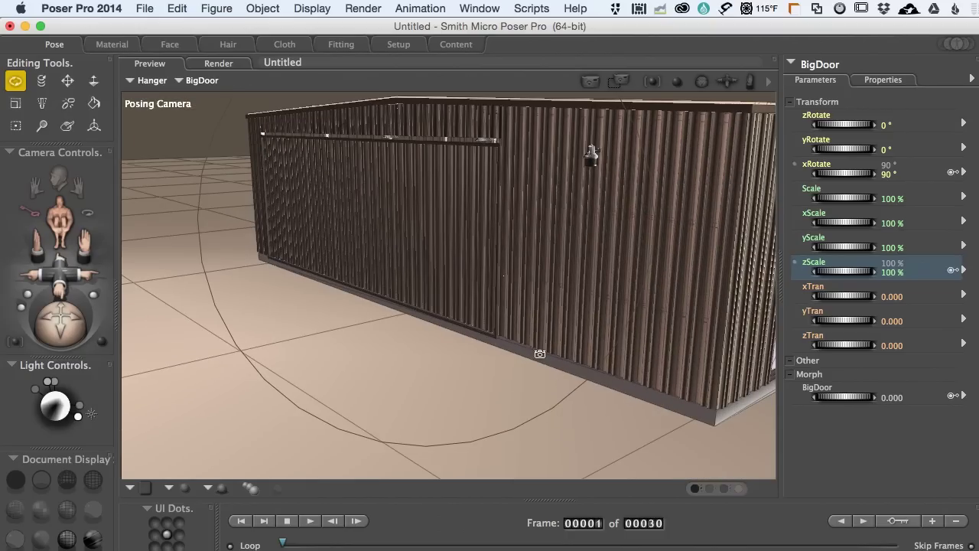
{"action": "mouse_move", "coordinate": [846, 398]}
{"action": "left_mouse_down"}
{"action": "mouse_move", "coordinate": [887, 398]}
{"action": "mouse_move", "coordinate": [830, 398]}
{"action": "mouse_move", "coordinate": [840, 400]}
{"action": "left_mouse_up"}
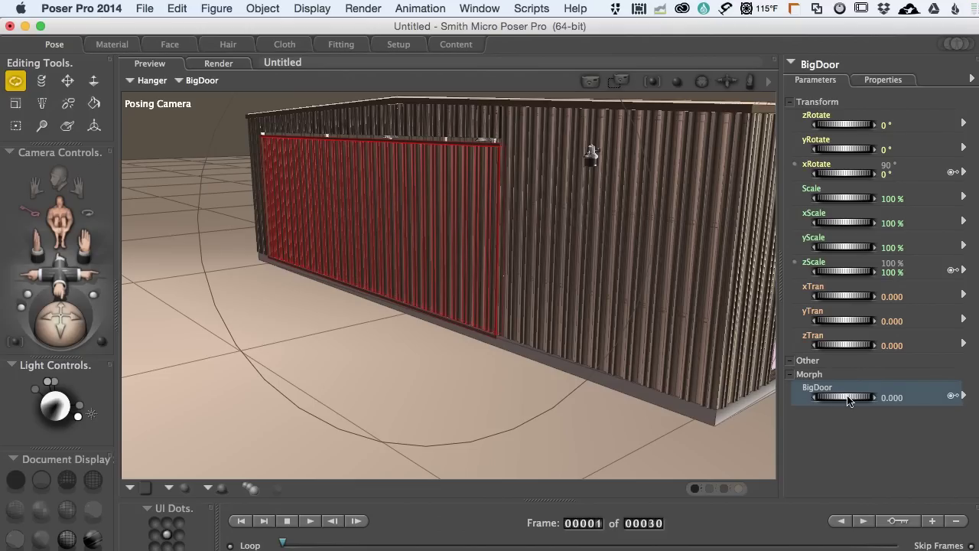